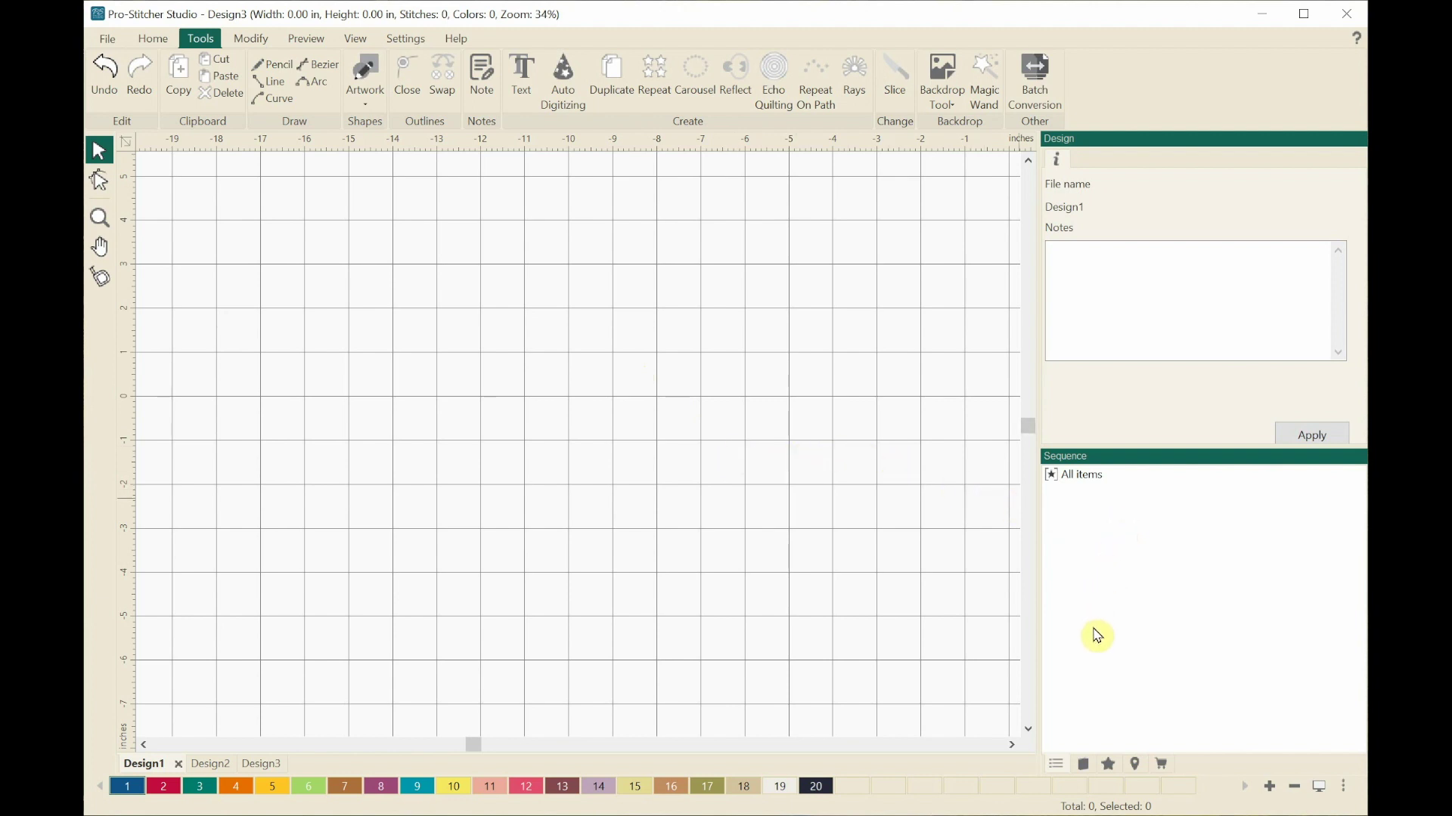
# Step: Place the Ring of Hearts block from the design library in the middle of the empty Design1 workspace
pyautogui.click(1086, 767)
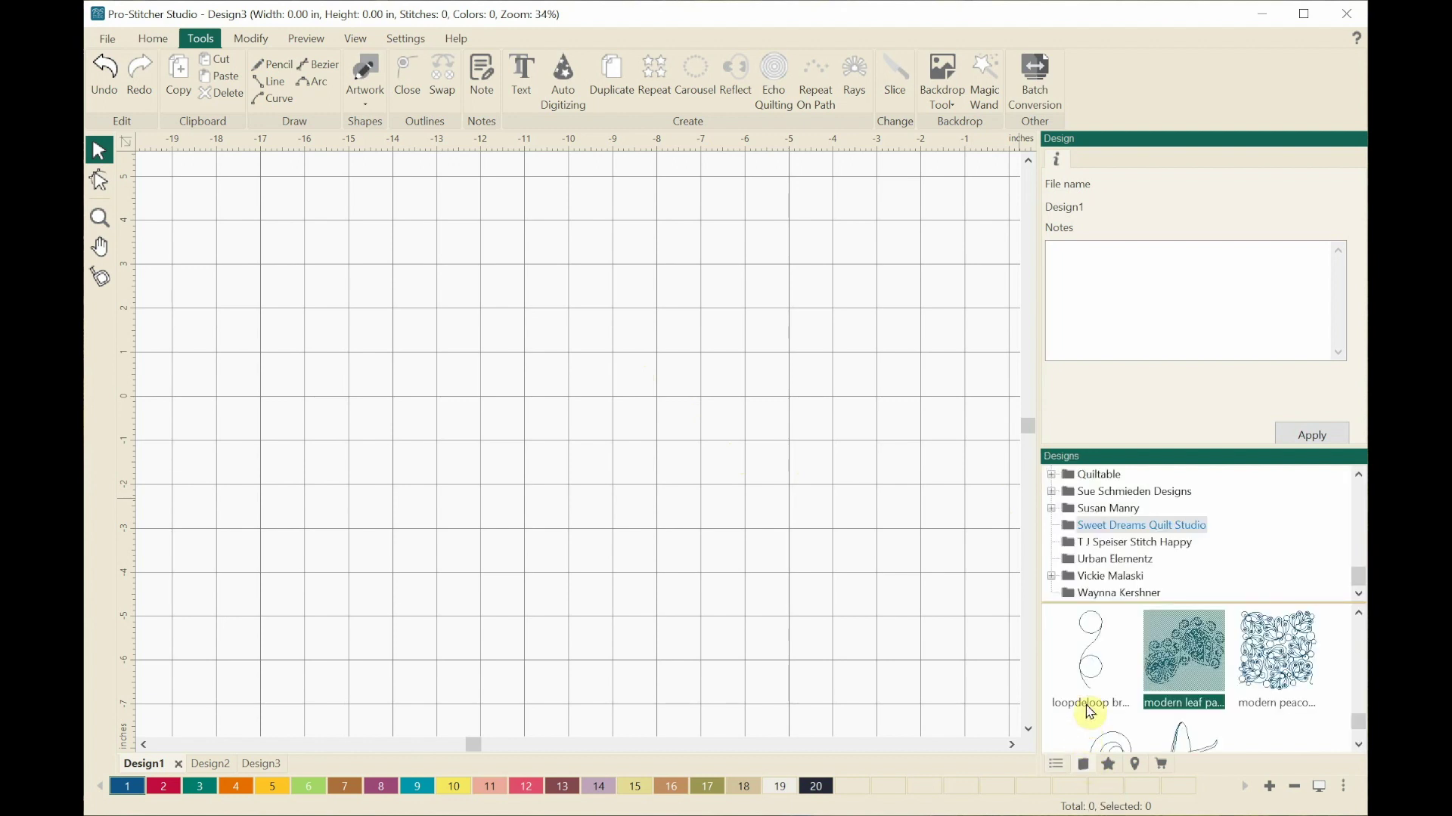
pyautogui.scroll(5, 1151, 587)
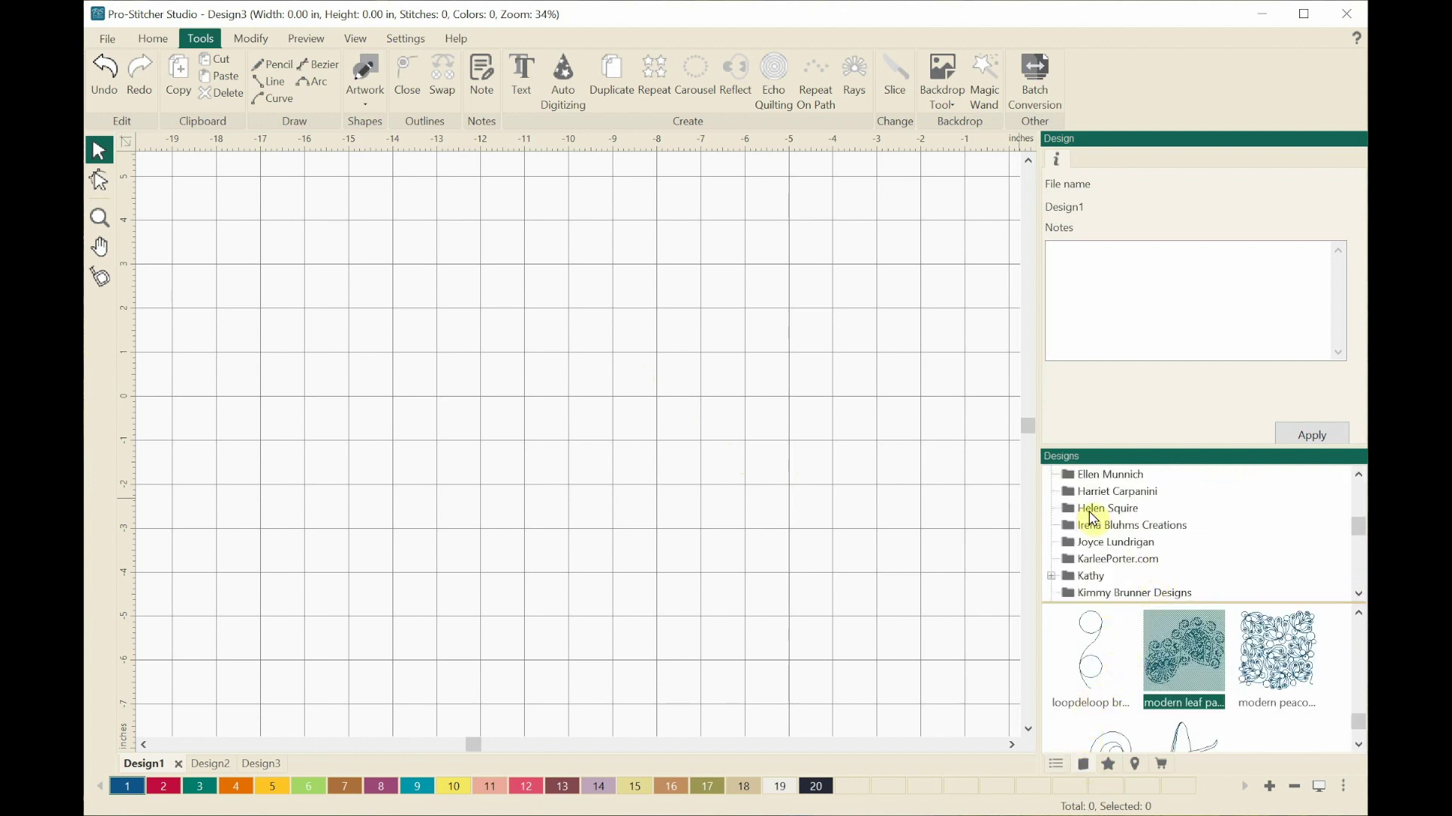
pyautogui.click(1068, 496)
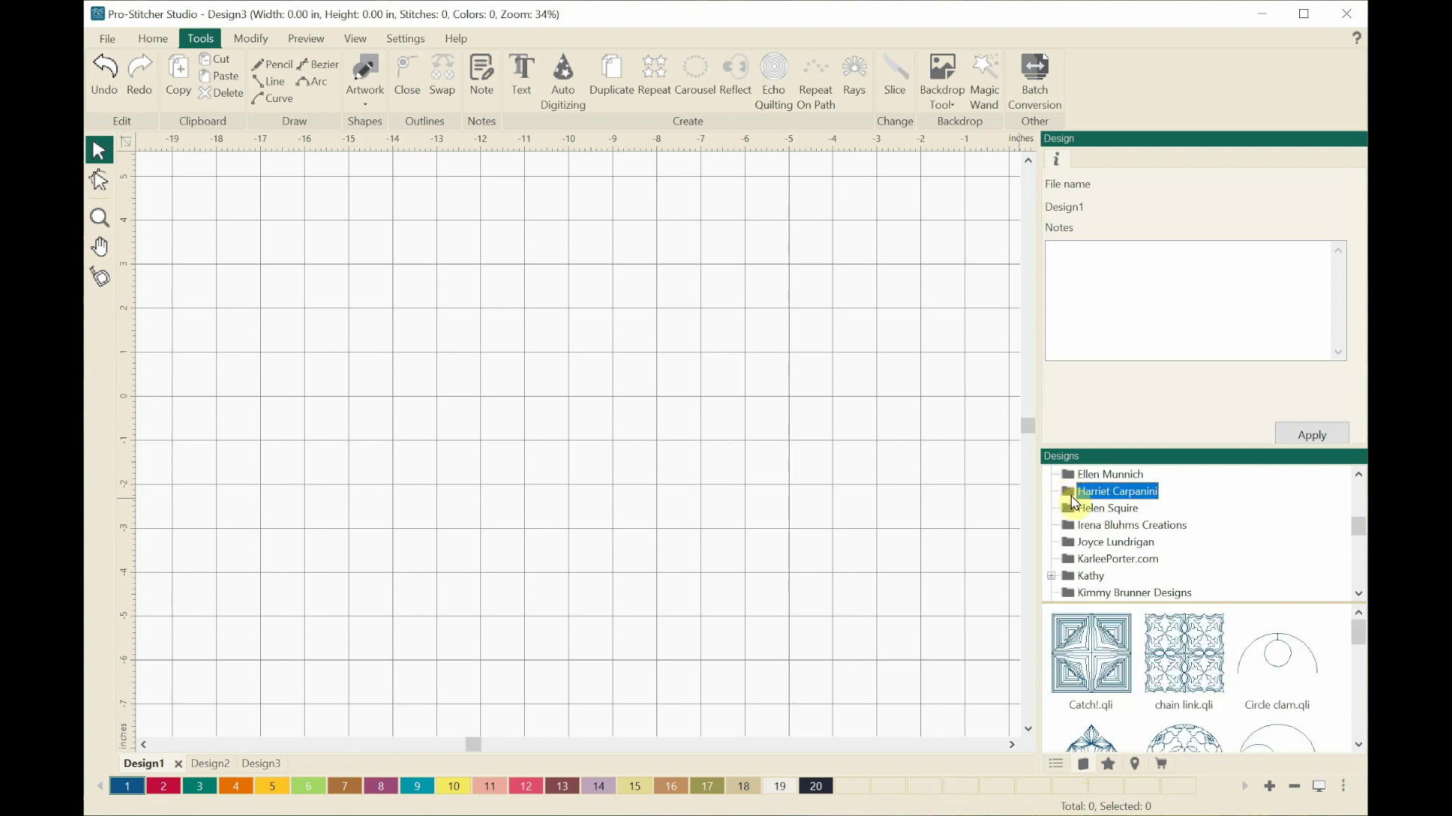
pyautogui.scroll(-1, 1138, 662)
pyautogui.scroll(-3, 1138, 662)
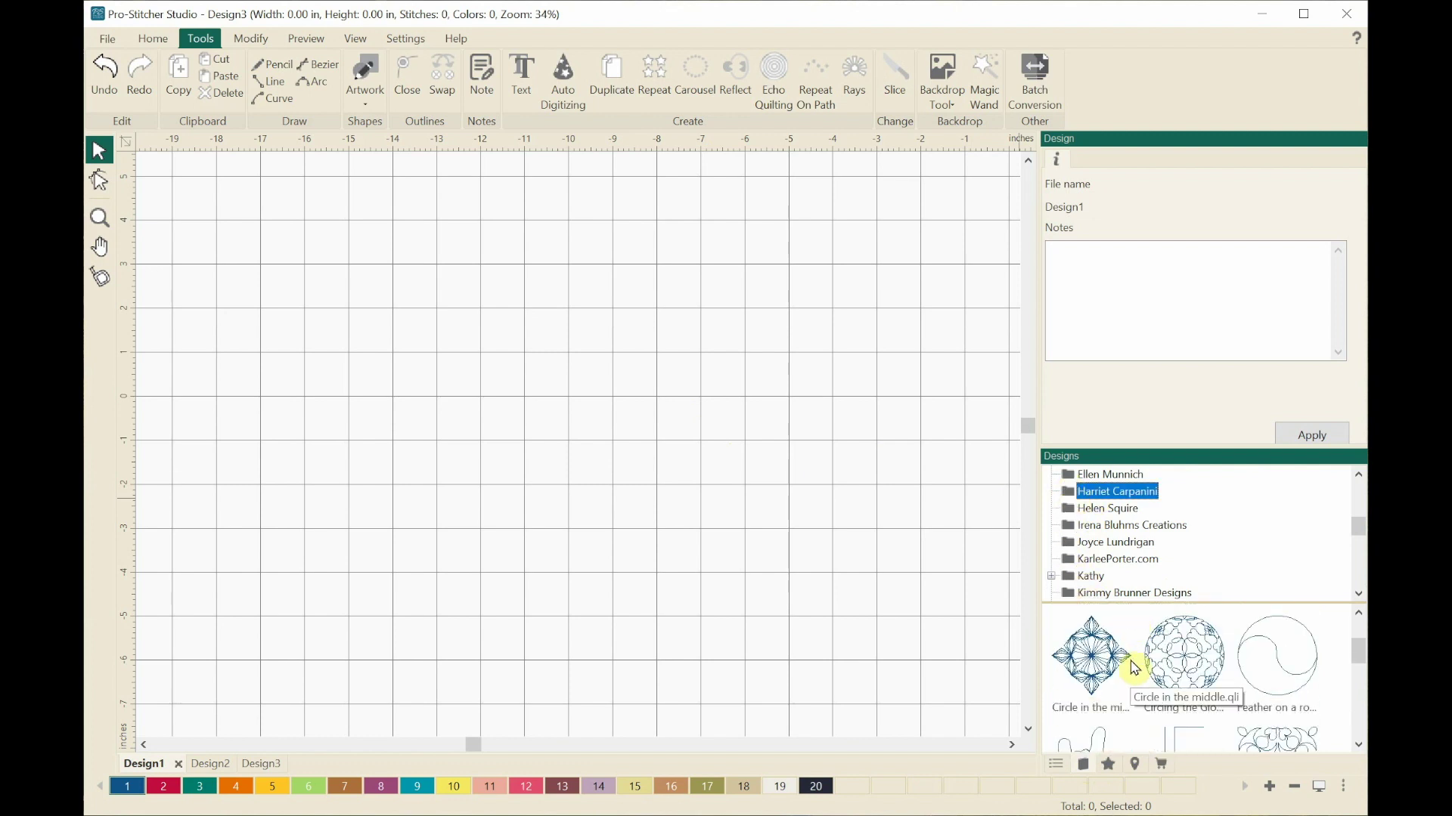
pyautogui.moveTo(1278, 669); pyautogui.dragTo(660, 394)
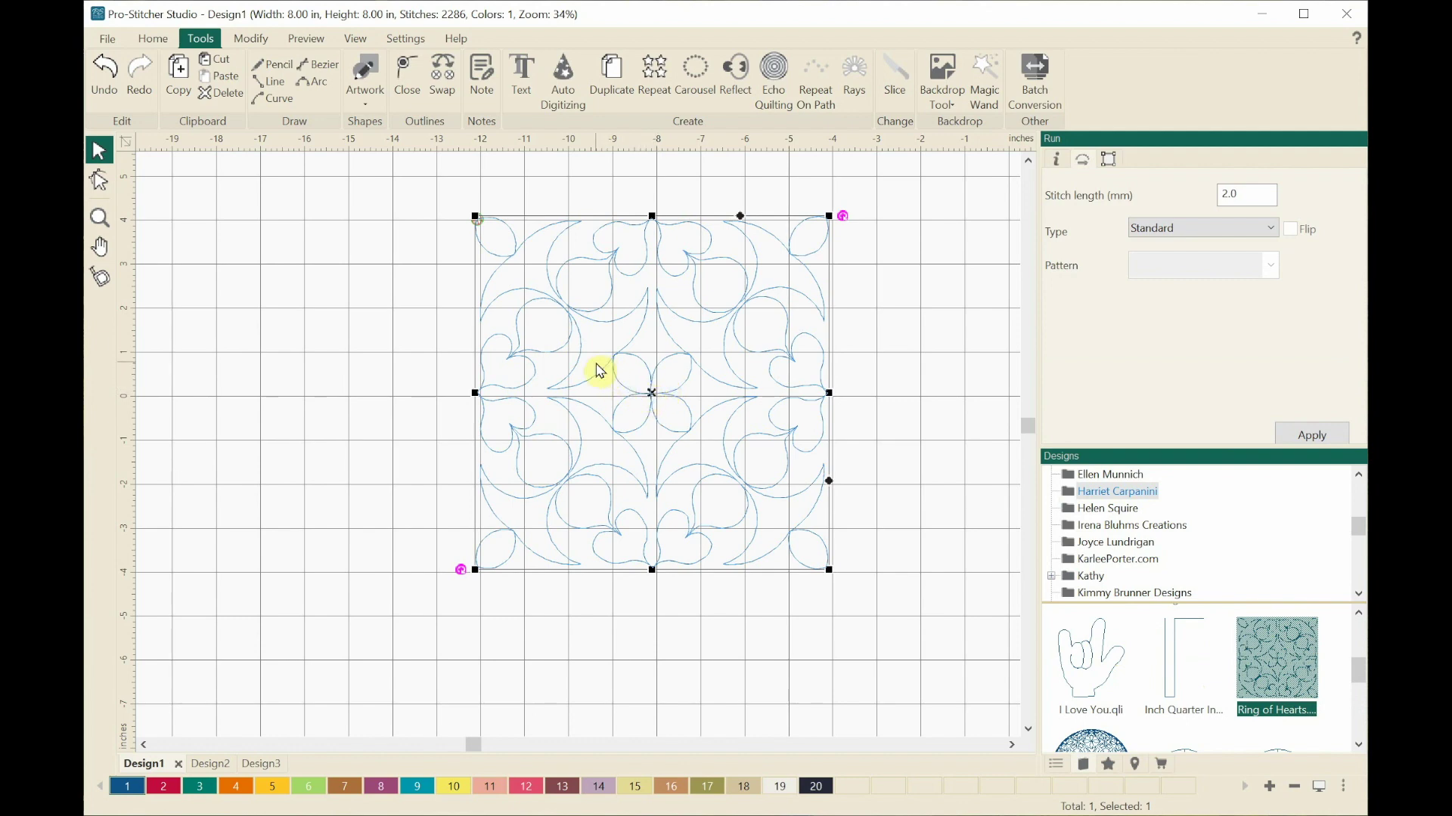
# Step: Convert the Ring of Hearts block from run stitches to artwork
pyautogui.rightClick(585, 312)
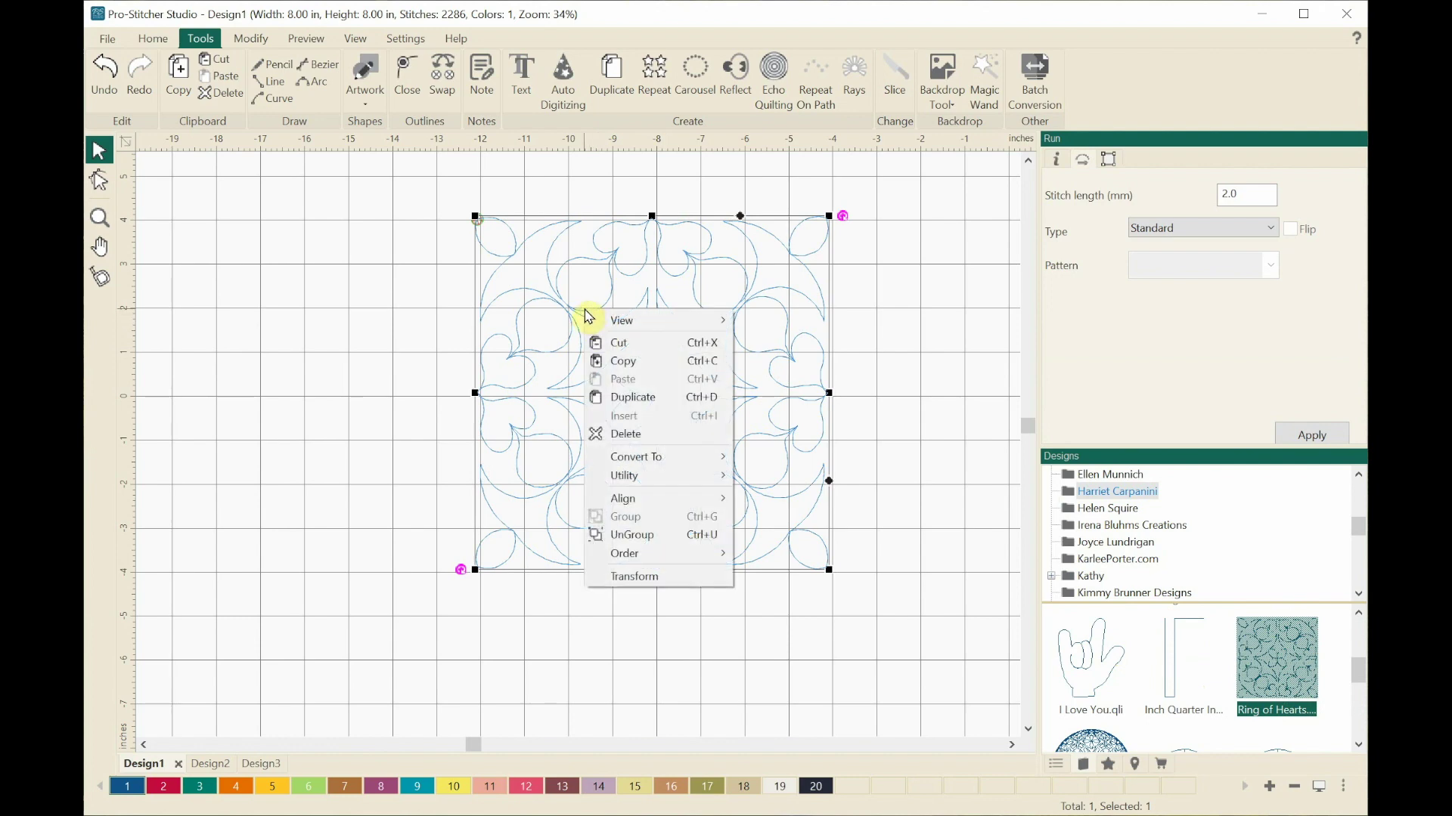
pyautogui.moveTo(656, 458)
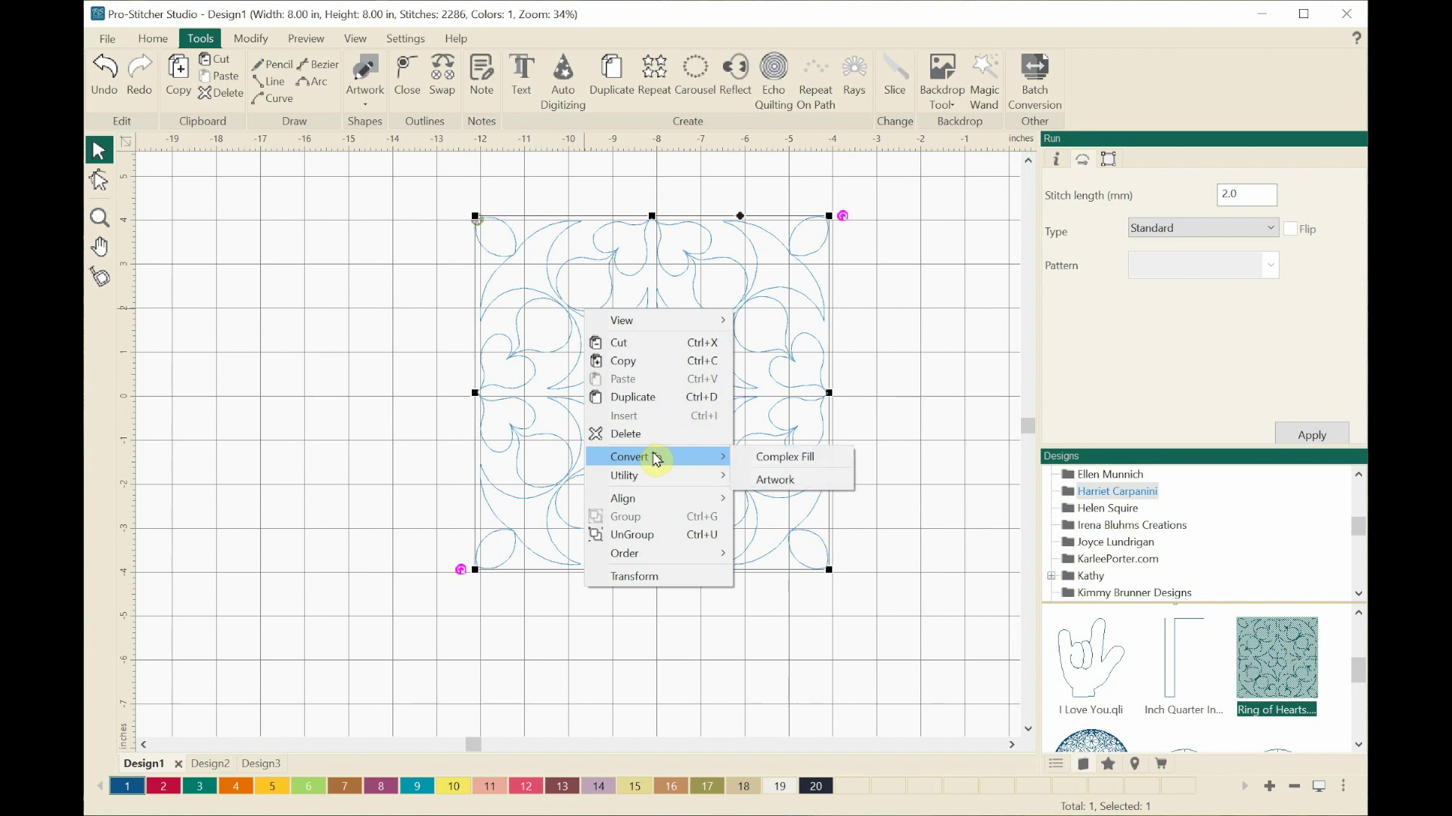
pyautogui.click(769, 482)
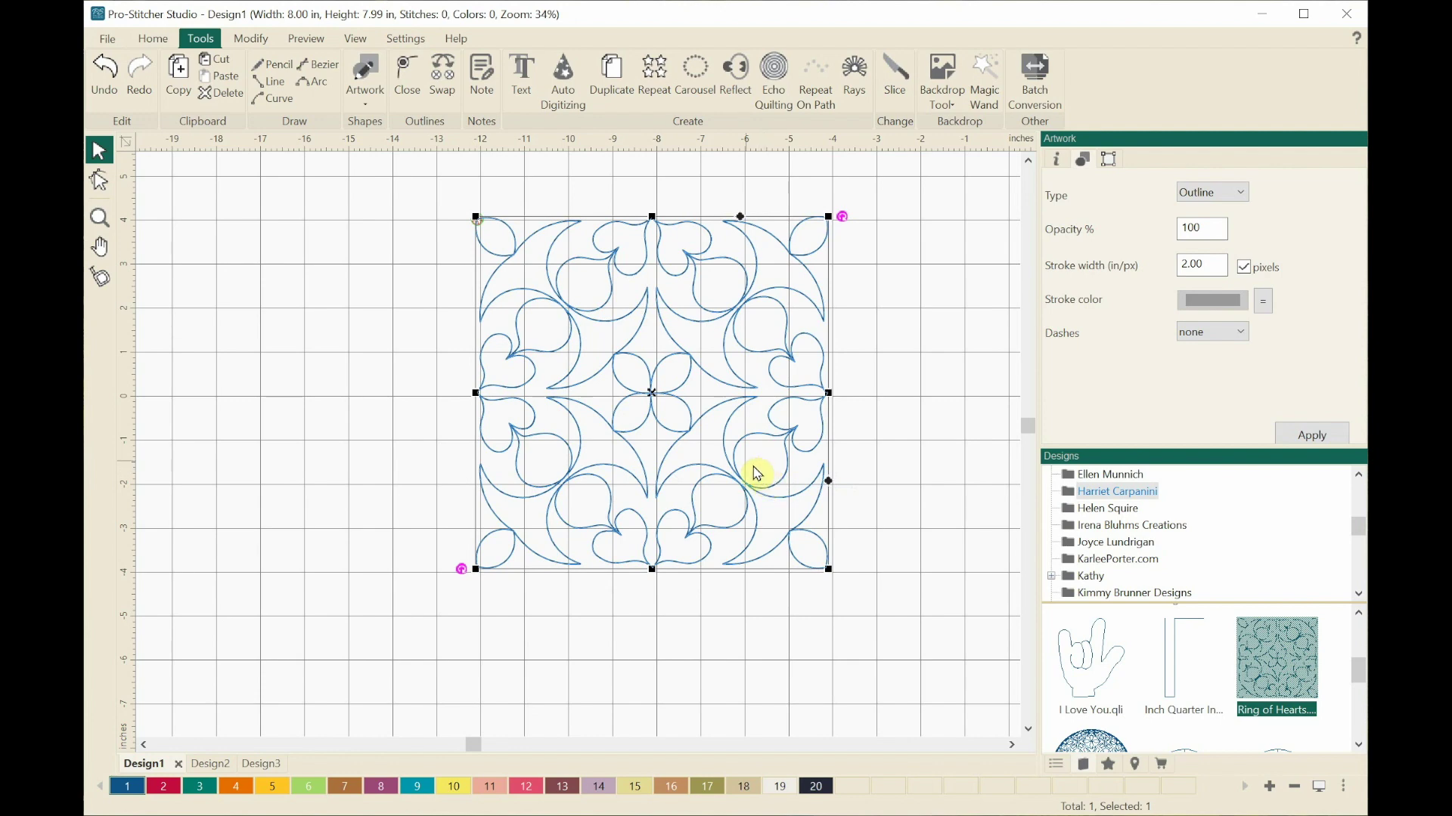
# Step: Split the block's outline at its lower-right corner point and ungroup the two resulting halves
pyautogui.click(100, 182)
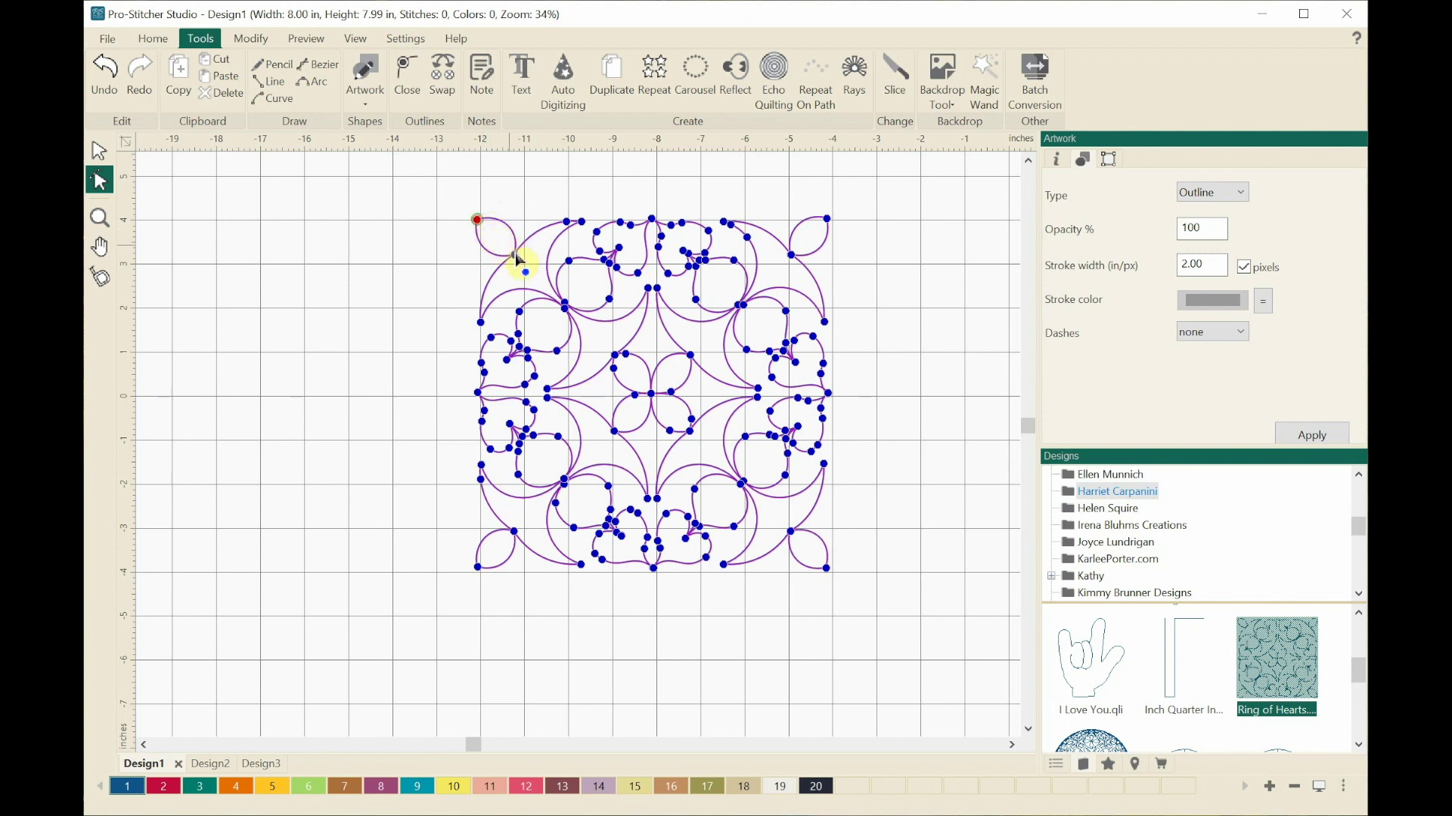
pyautogui.rightClick(826, 573)
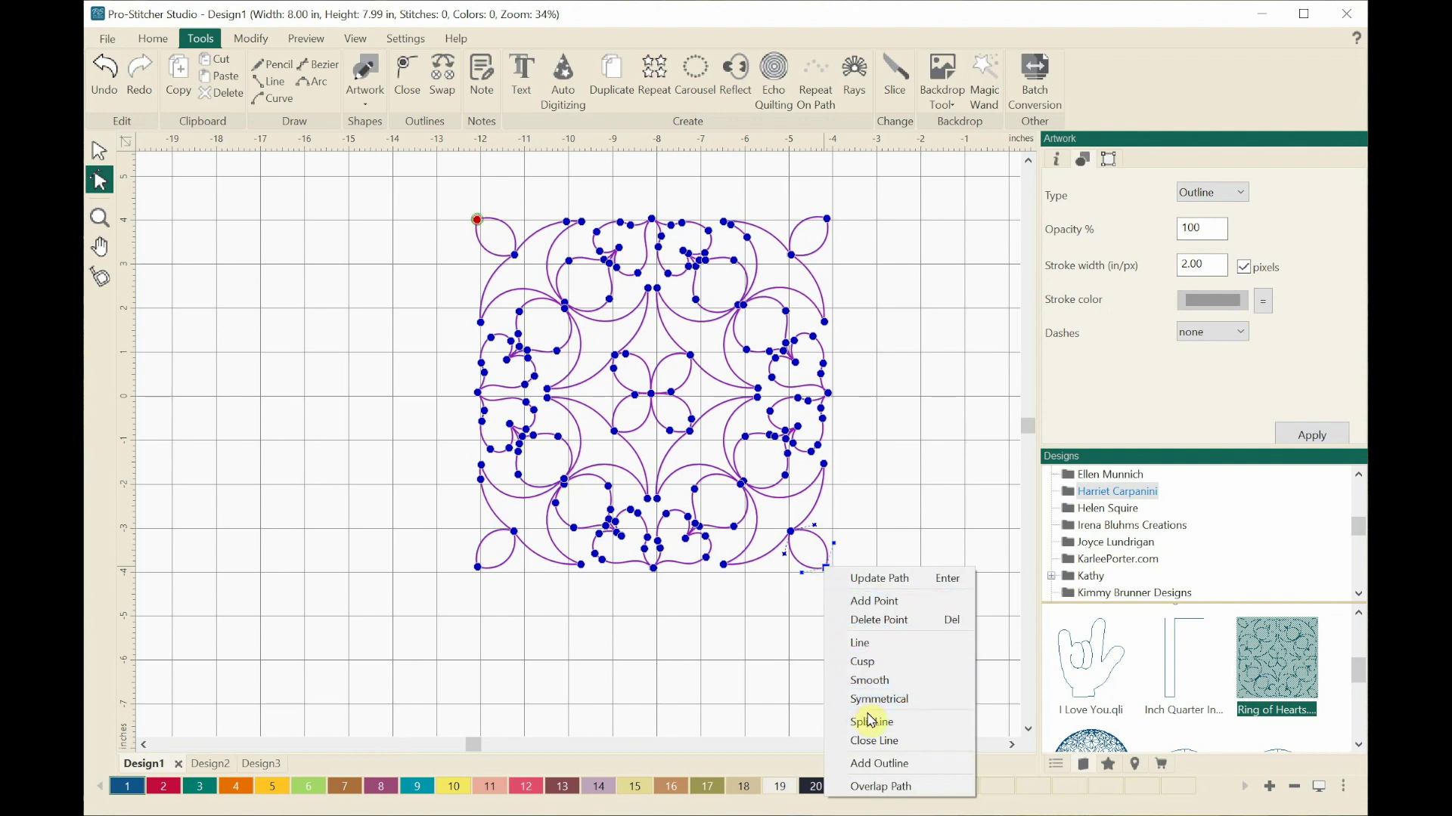
pyautogui.click(889, 724)
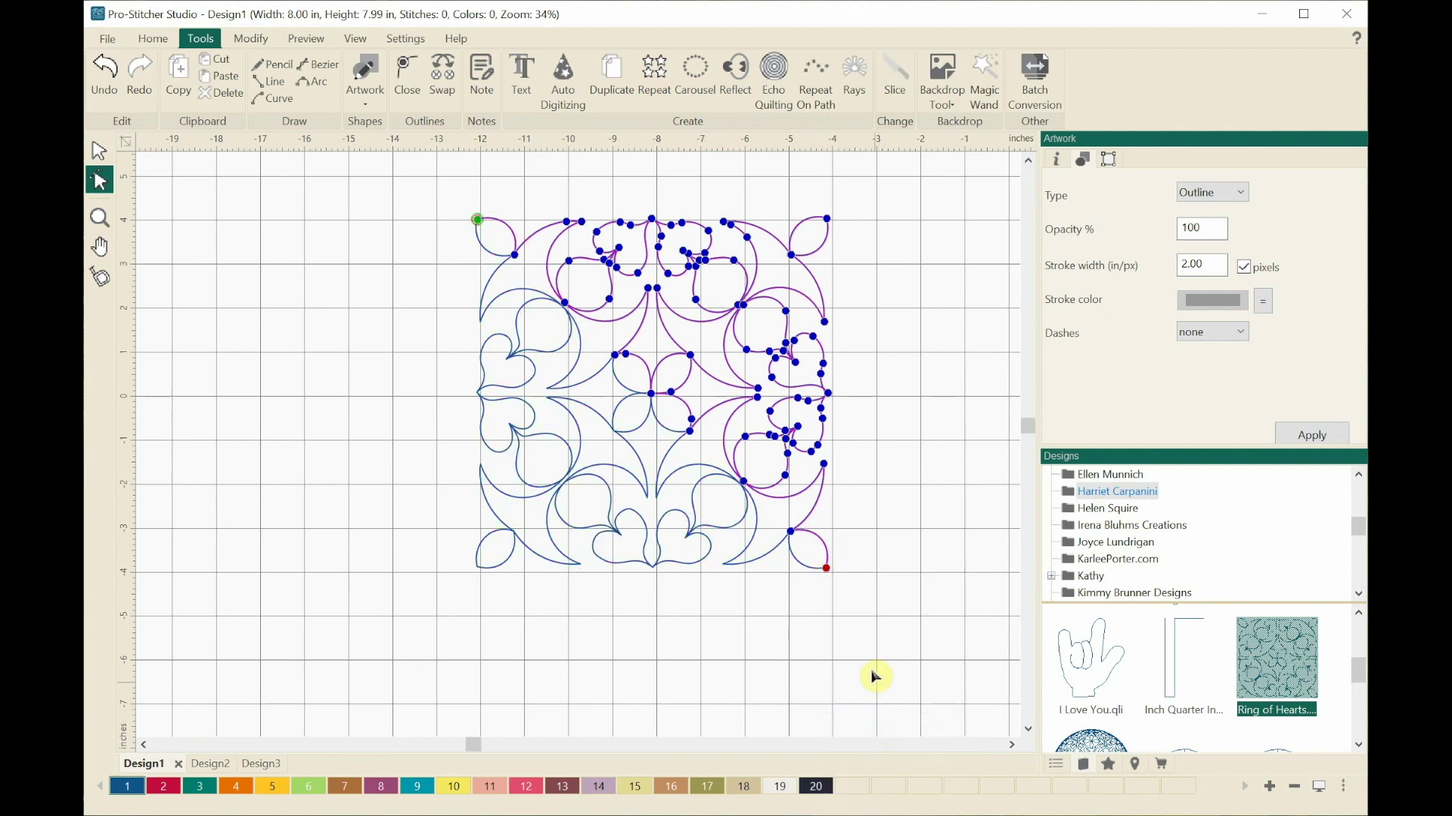
pyautogui.click(99, 150)
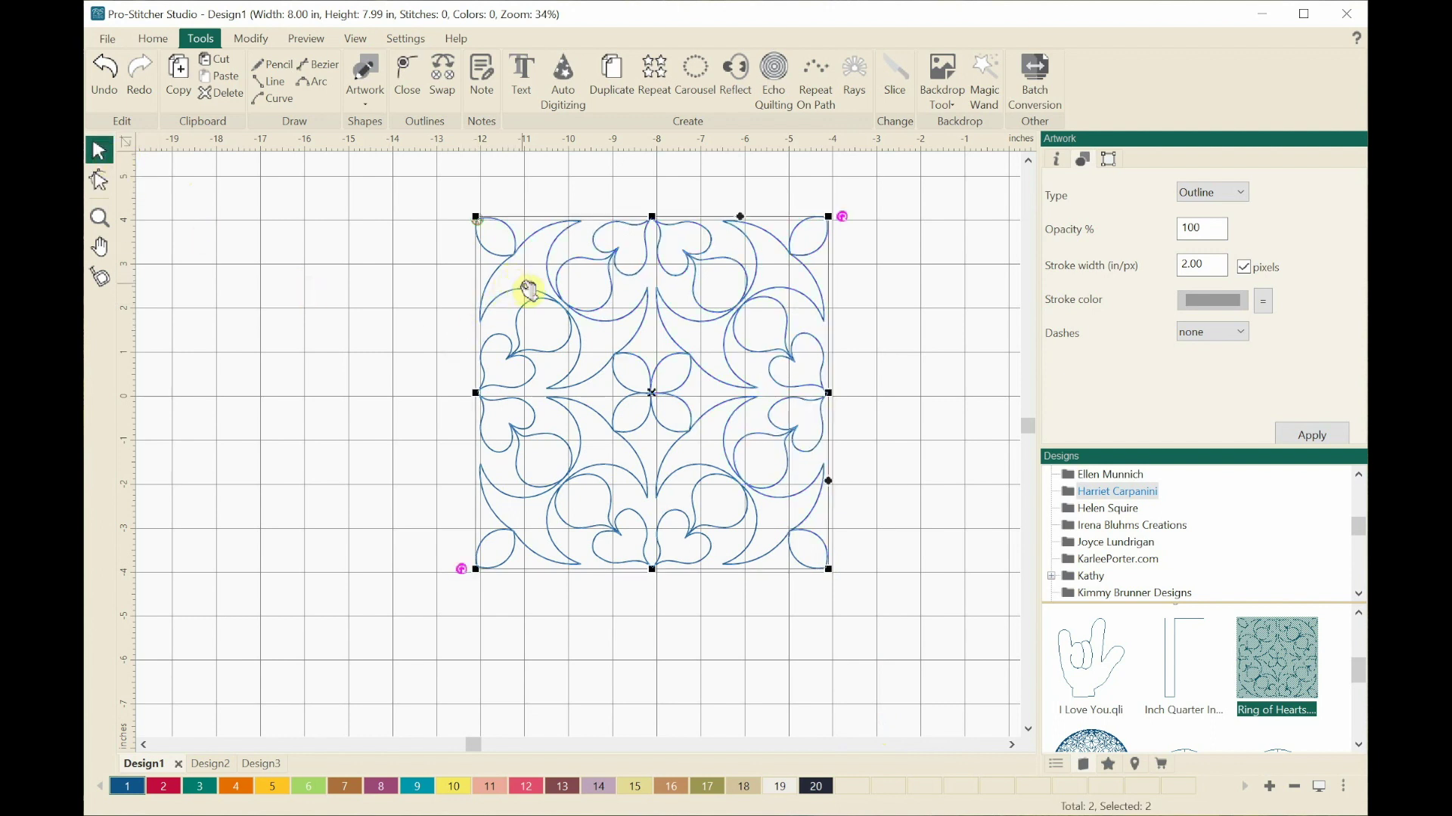
pyautogui.rightClick(528, 288)
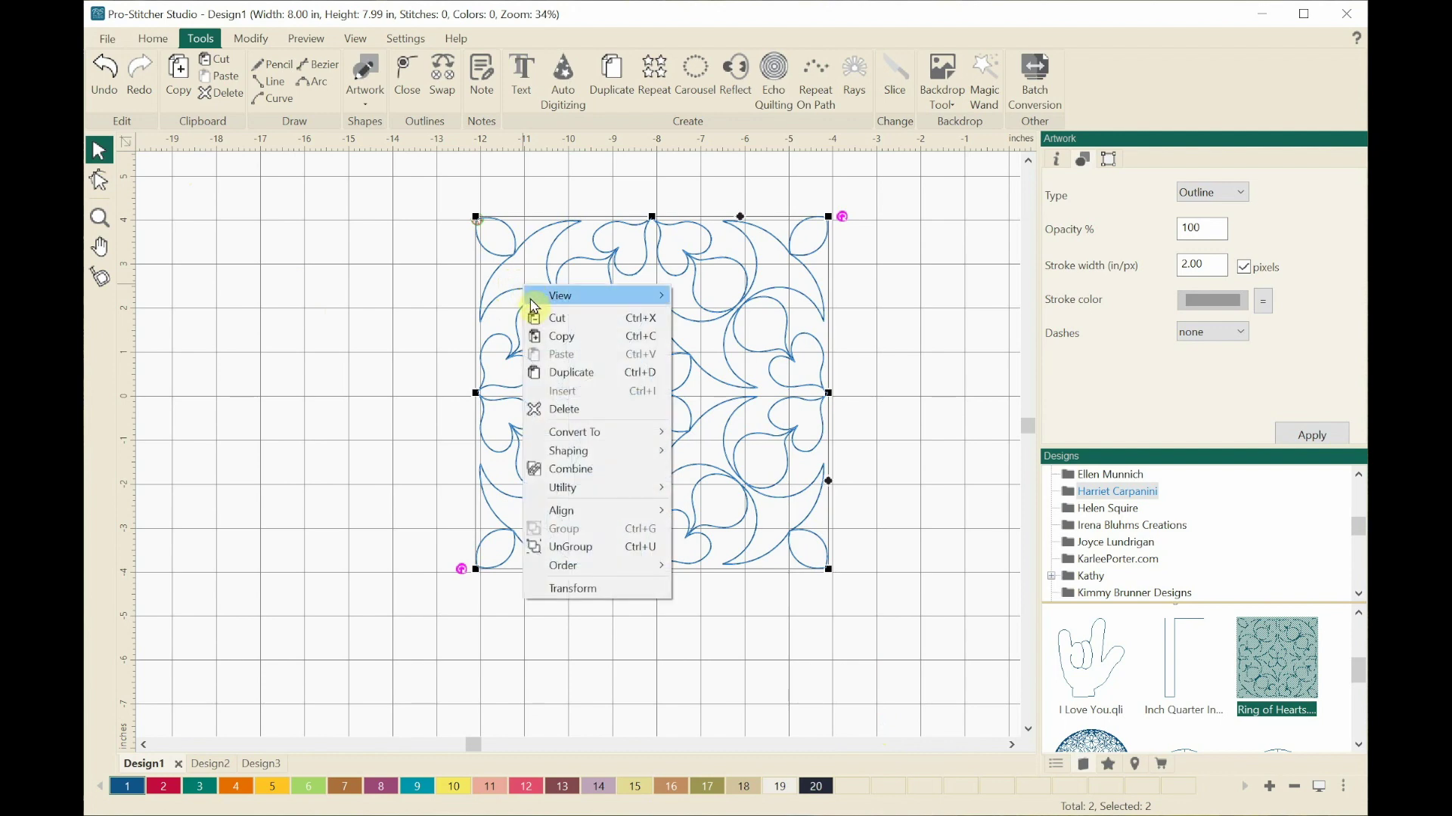
pyautogui.click(593, 551)
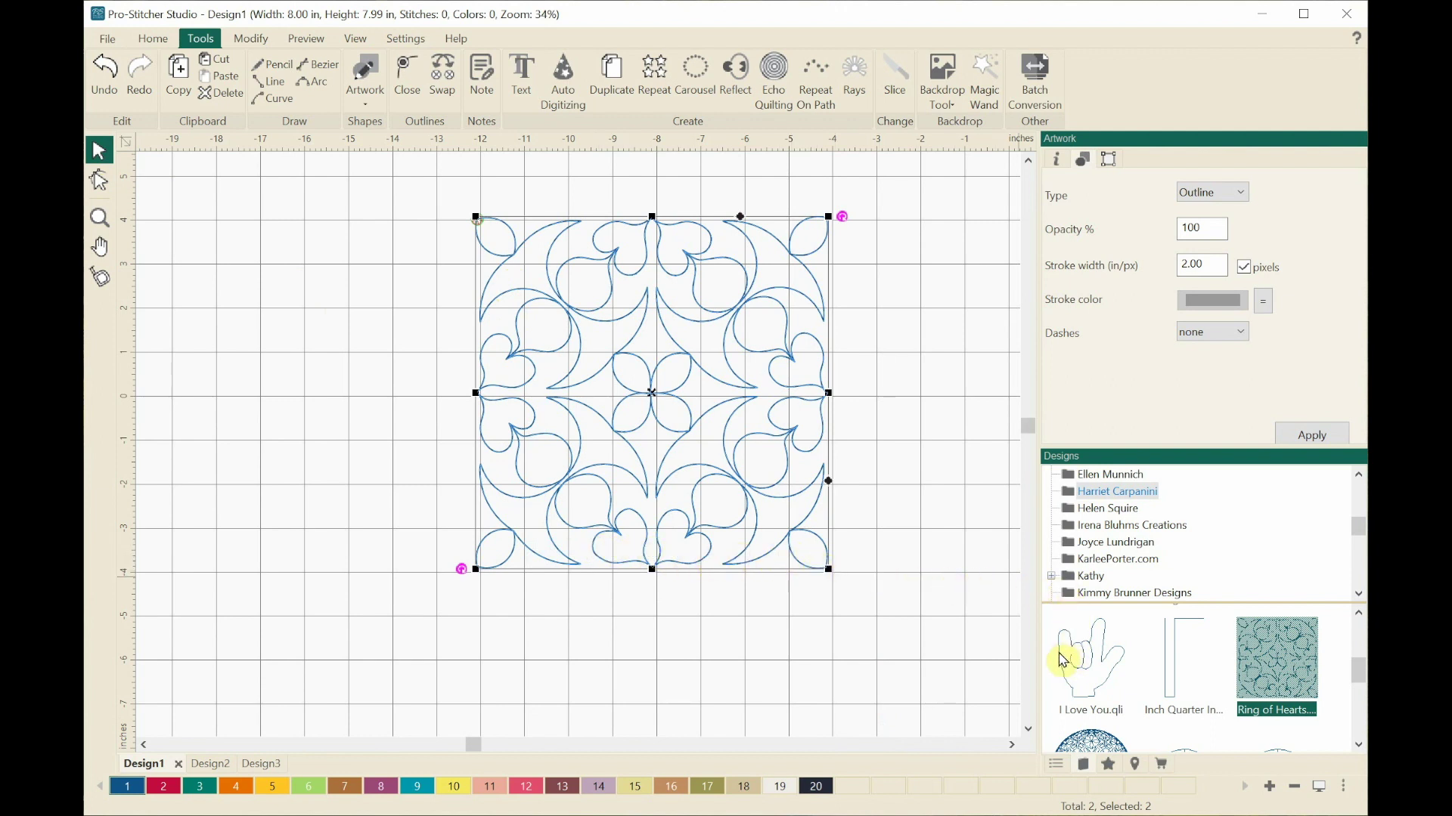
# Step: Delete the second artwork in the sequence, the lower-left triangular half of the block
pyautogui.click(1053, 765)
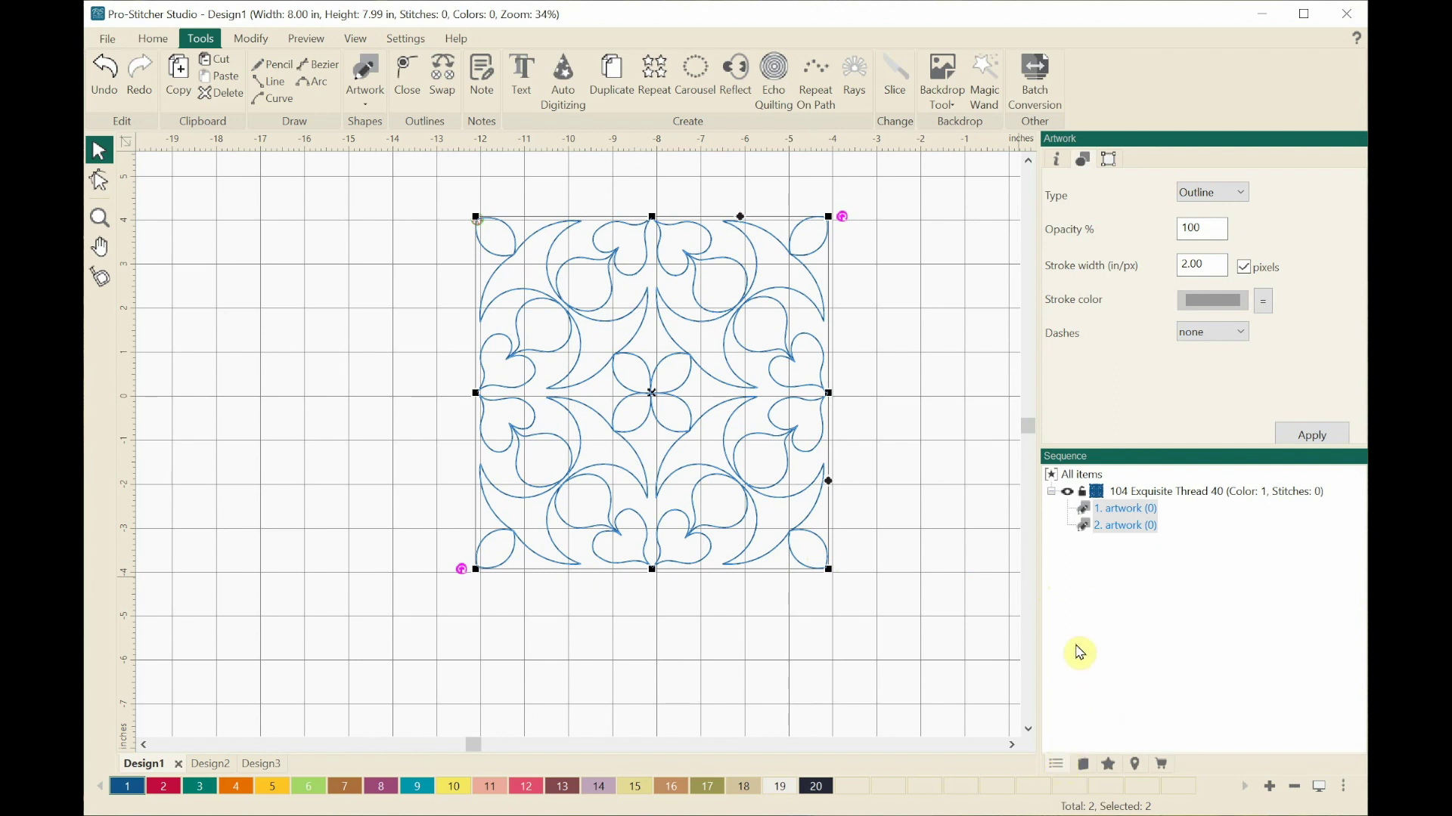
pyautogui.moveTo(1089, 529)
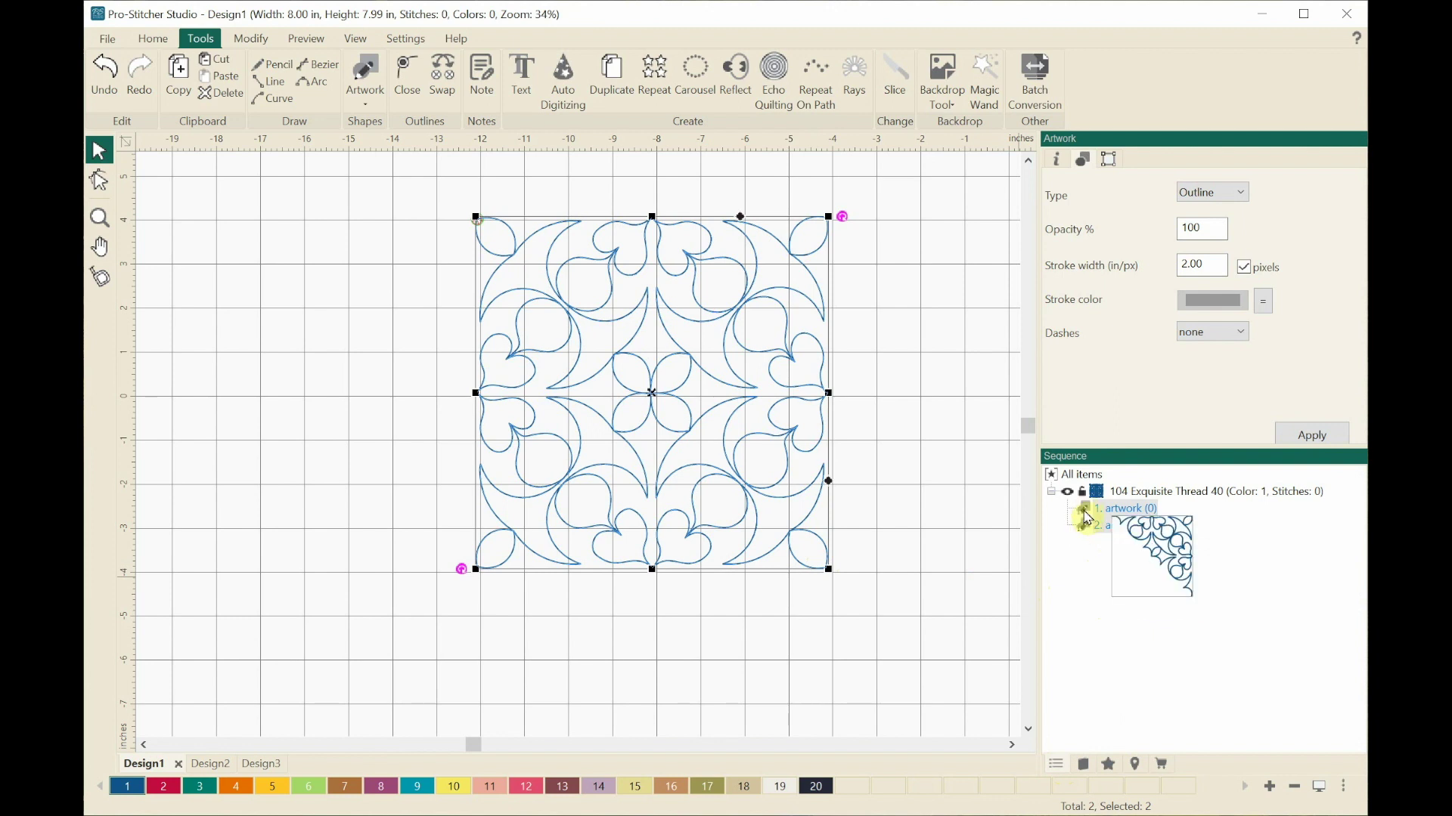
pyautogui.click(1089, 526)
pyautogui.moveTo(1089, 529)
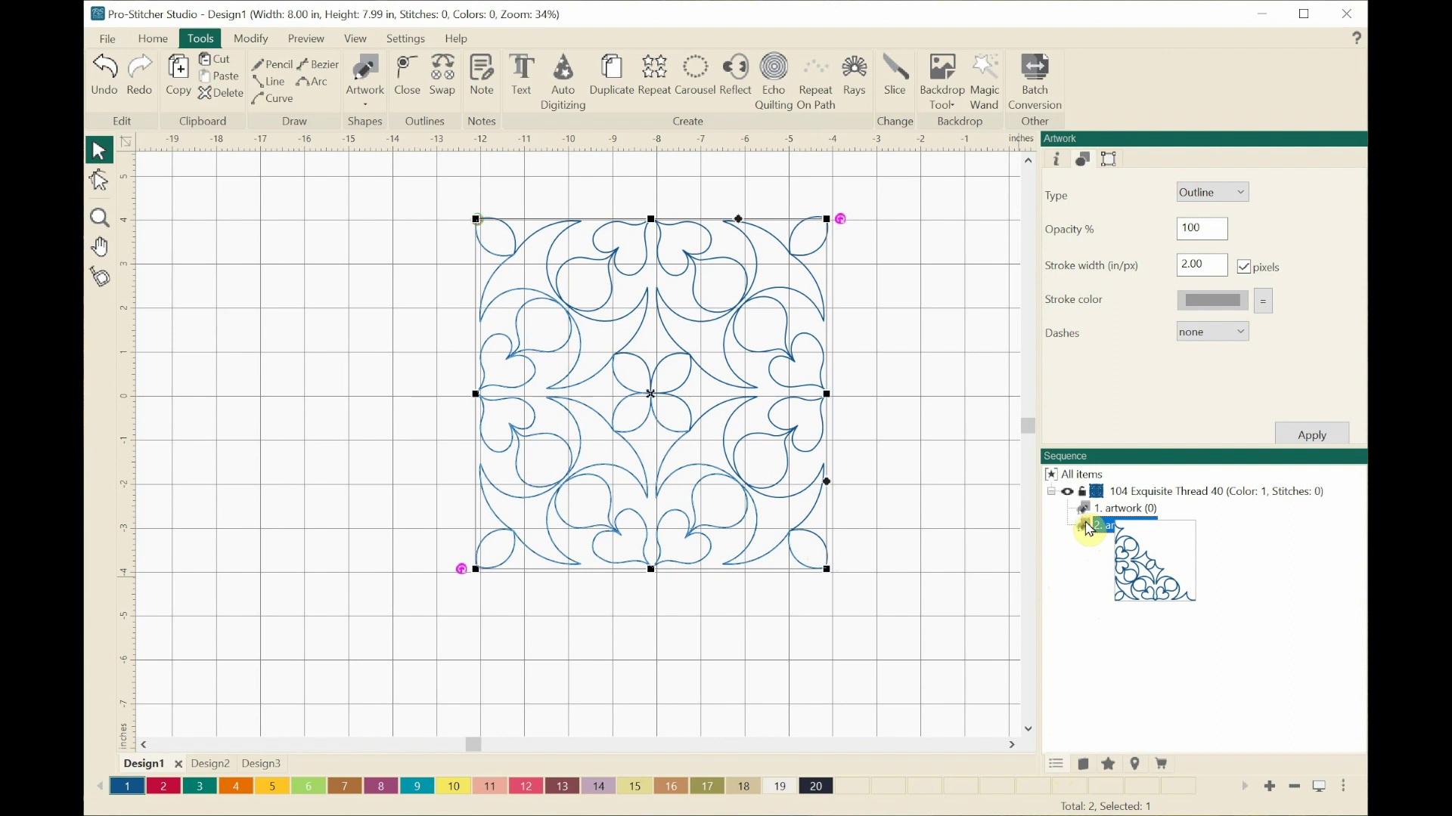
pyautogui.rightClick(1087, 529)
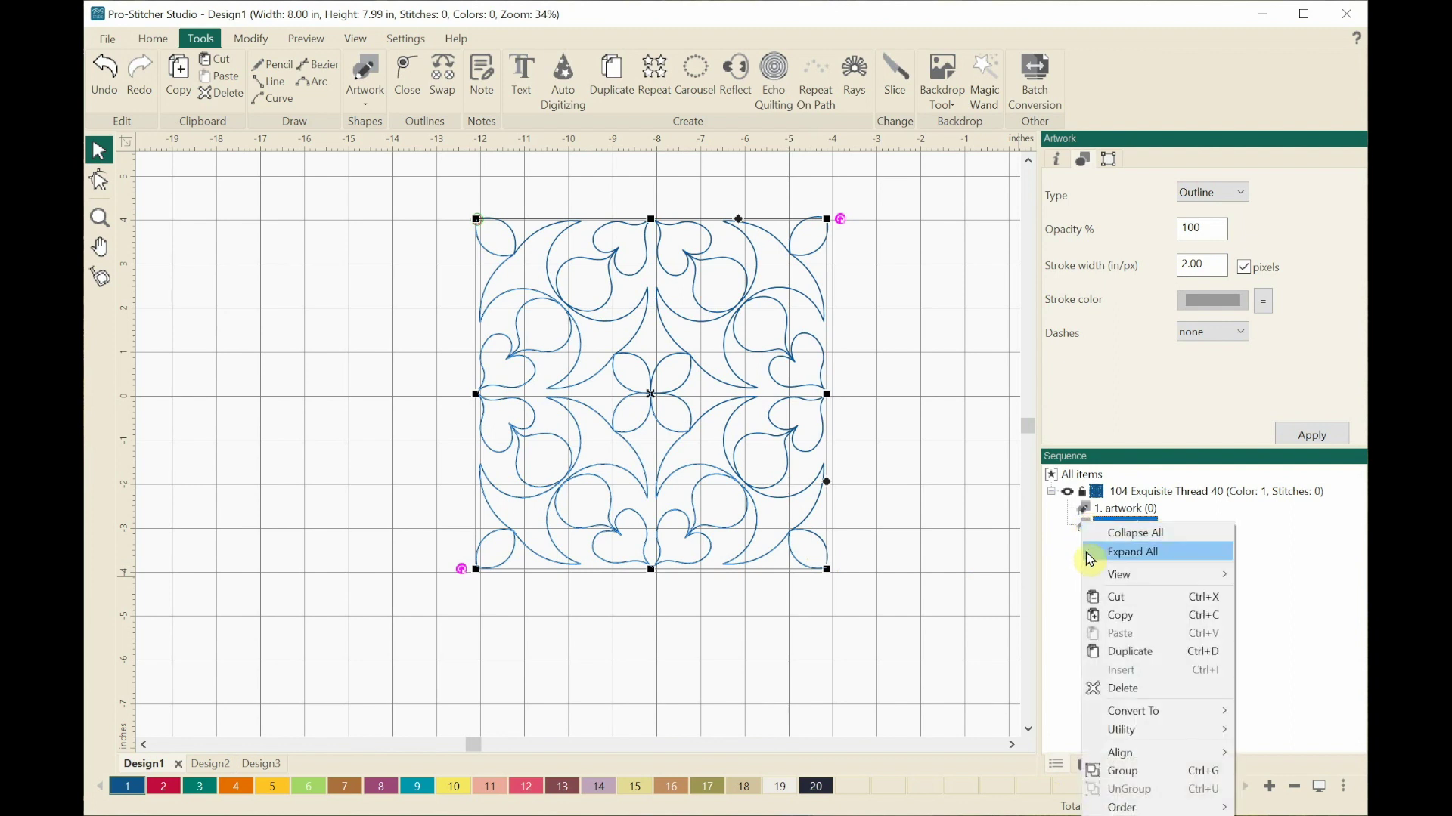
pyautogui.click(1117, 690)
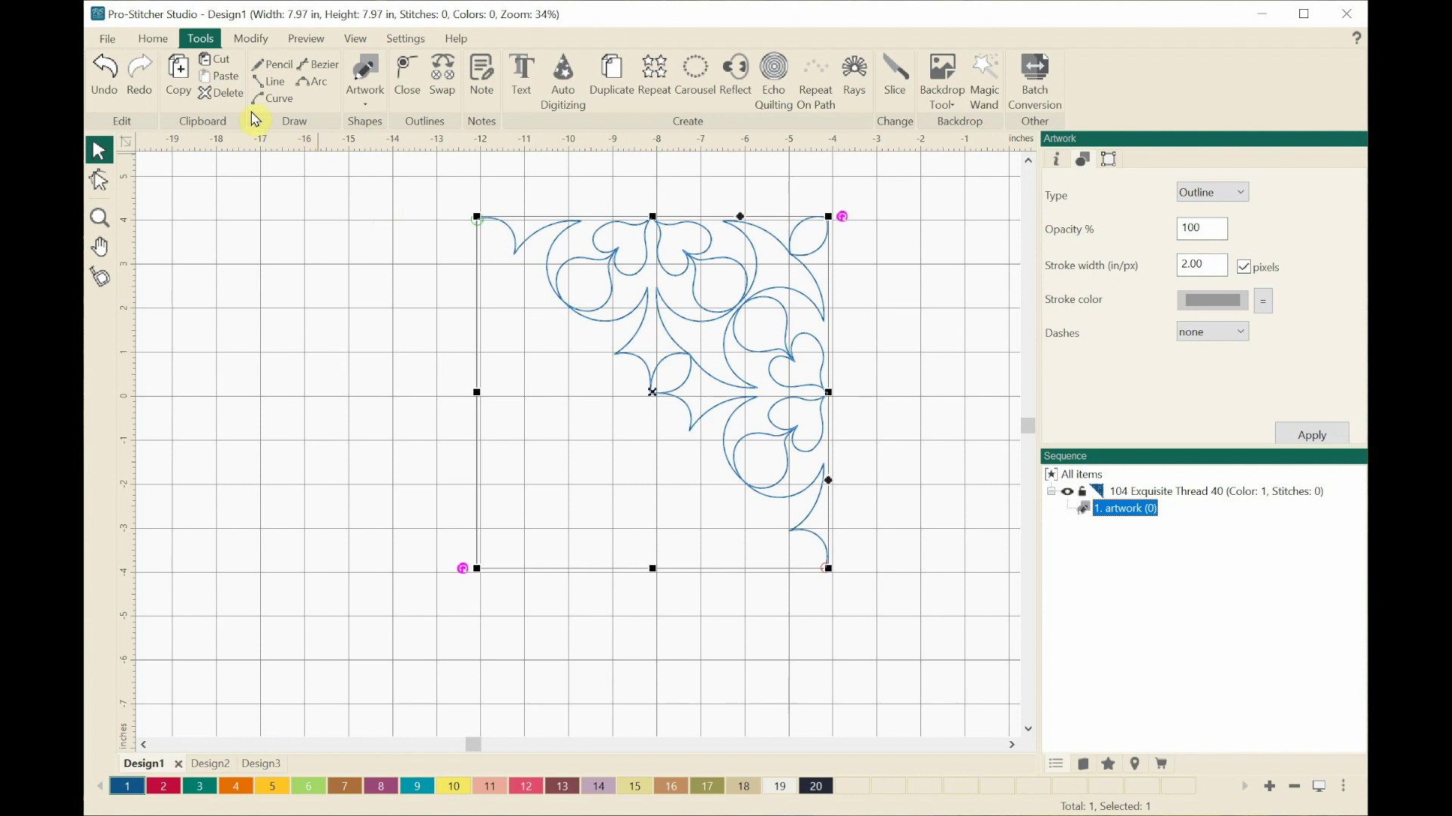
# Step: Rotate the remaining triangle 45 degrees left and move it down so the whole shape fits in the workspace
pyautogui.click(253, 47)
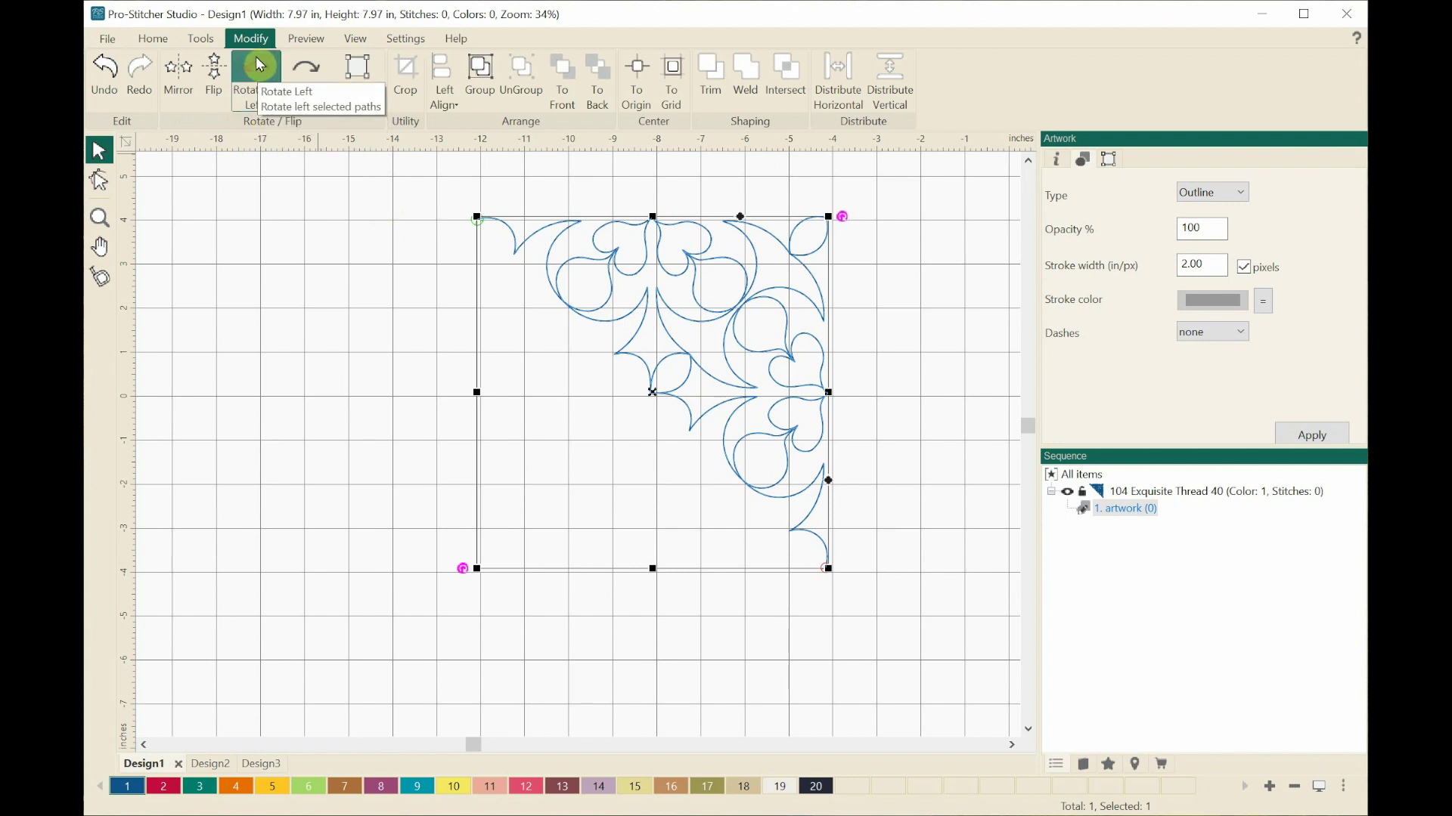
pyautogui.click(258, 67)
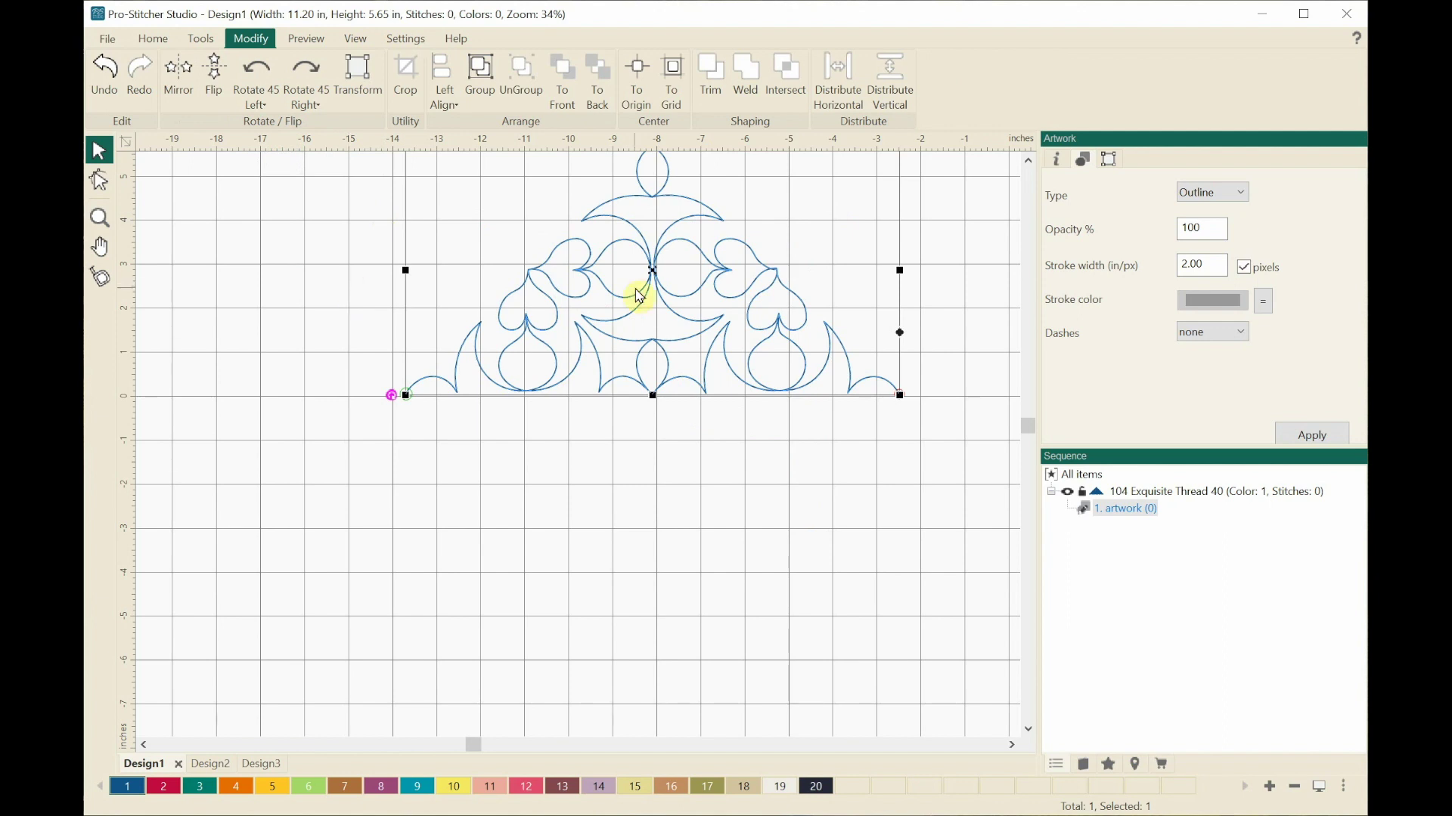
pyautogui.moveTo(651, 281); pyautogui.dragTo(609, 373)
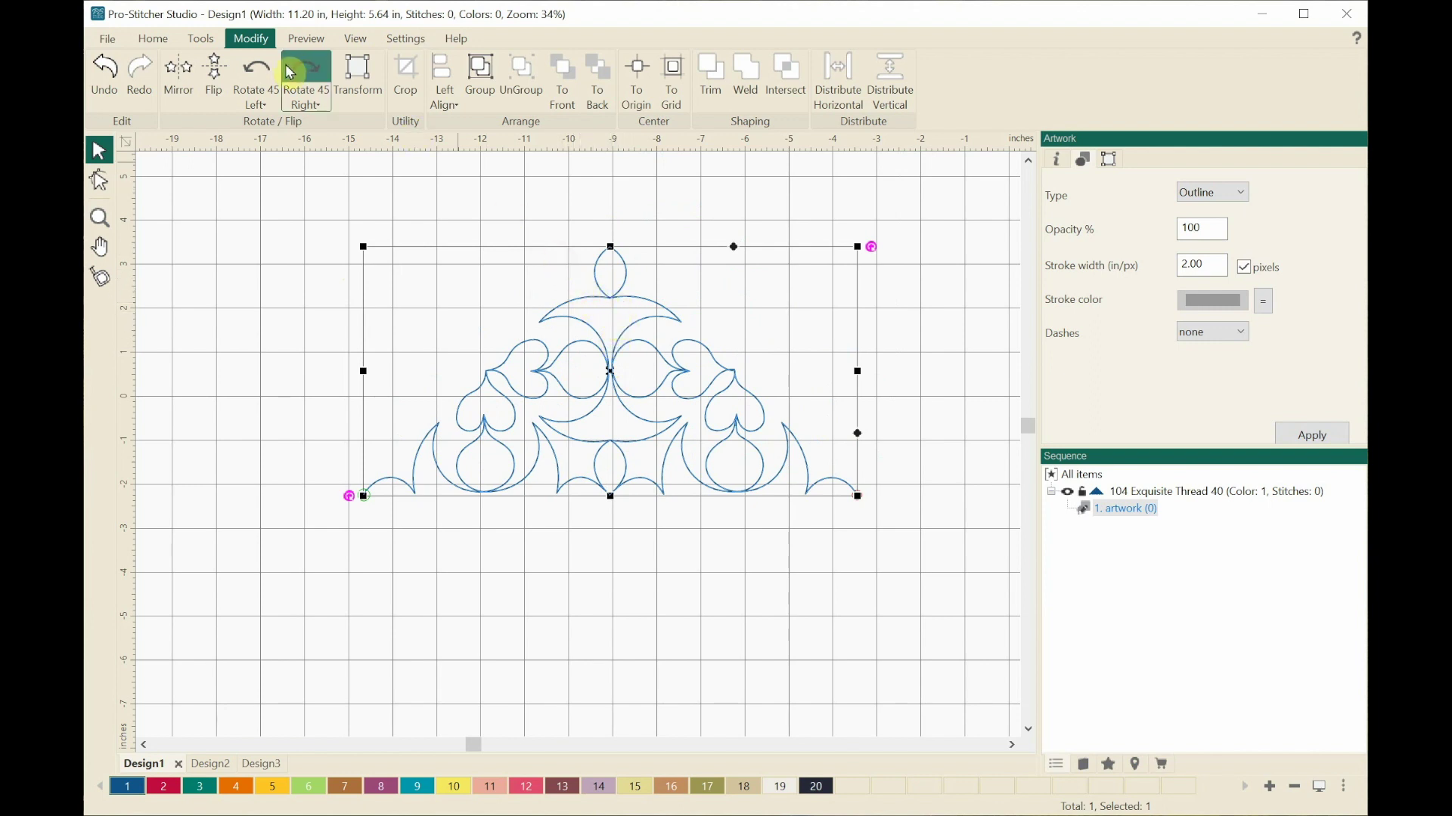
# Step: Preview the triangle as a Repeat pattern with number down set to 1, and close the preview without applying it
pyautogui.click(200, 38)
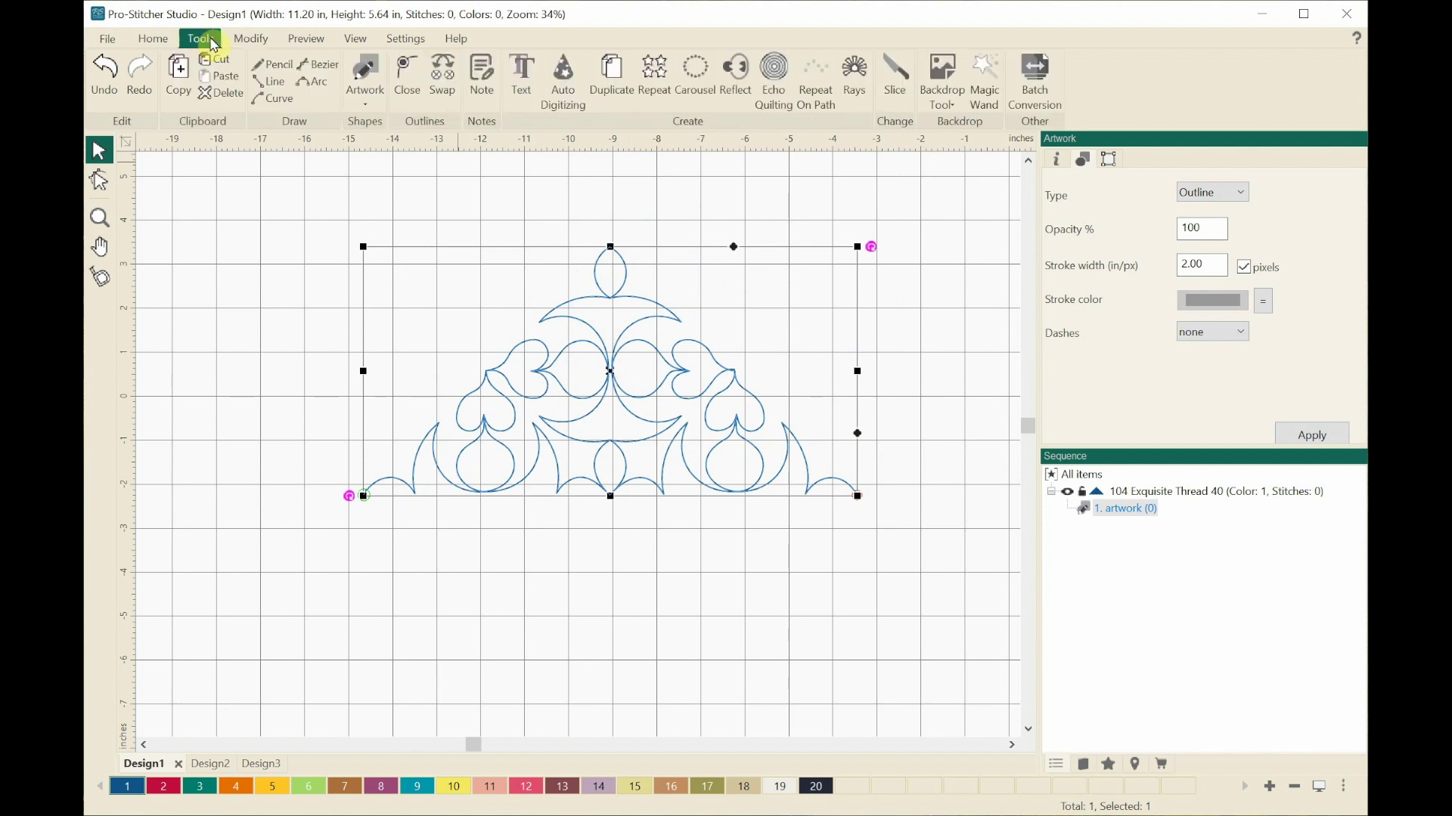
pyautogui.click(655, 76)
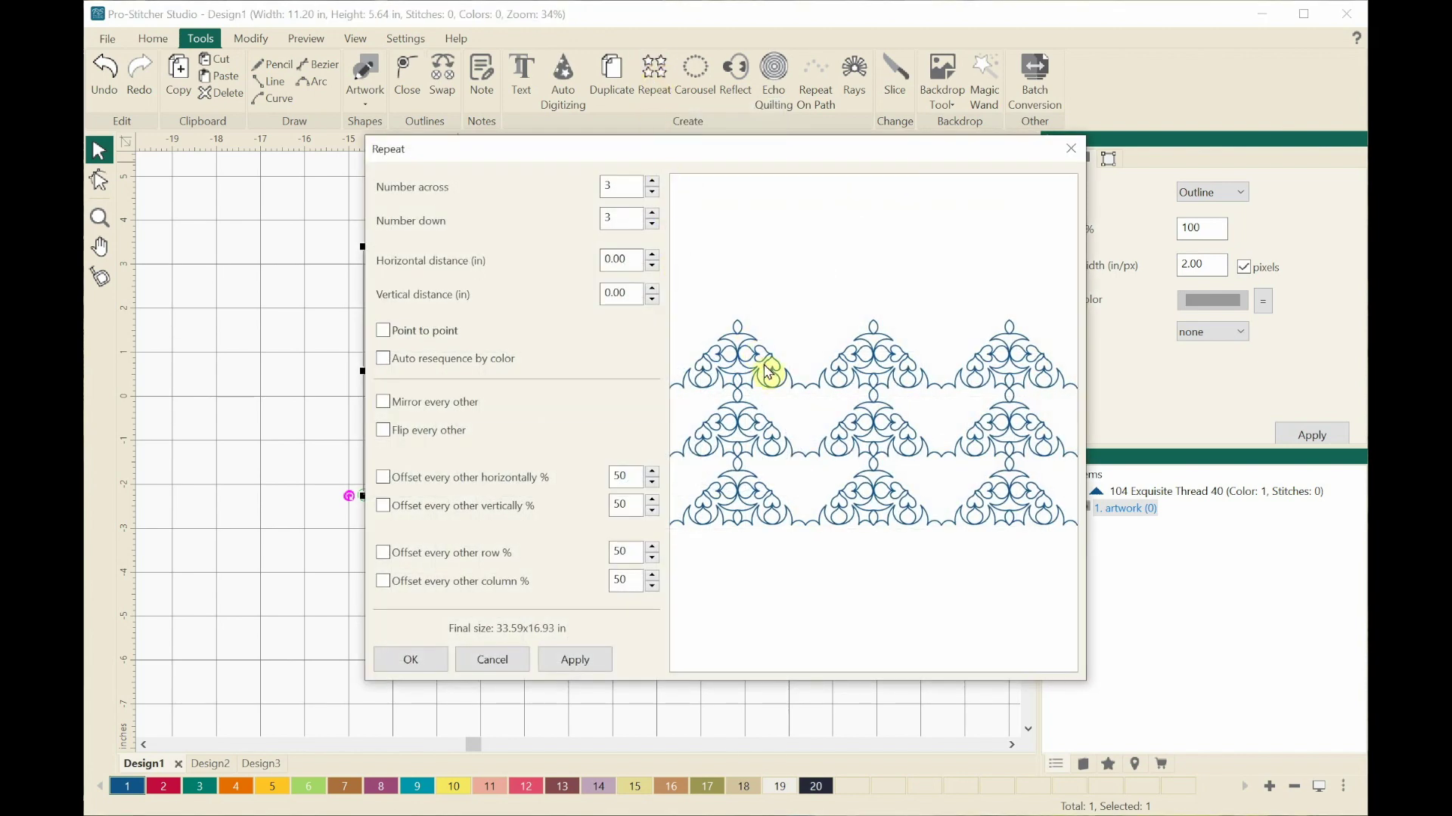
pyautogui.click(652, 224)
pyautogui.click(652, 225)
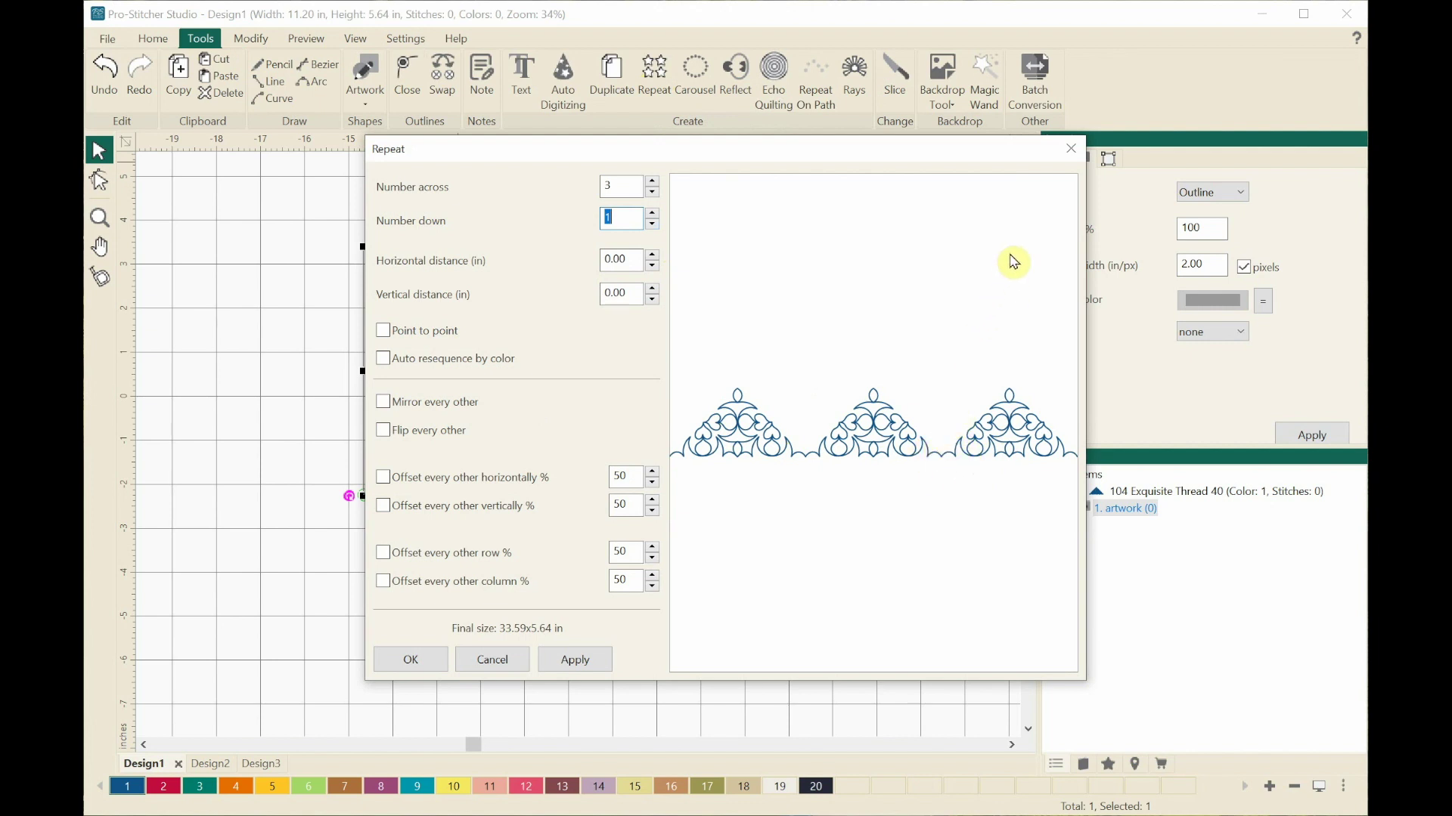
pyautogui.click(1076, 155)
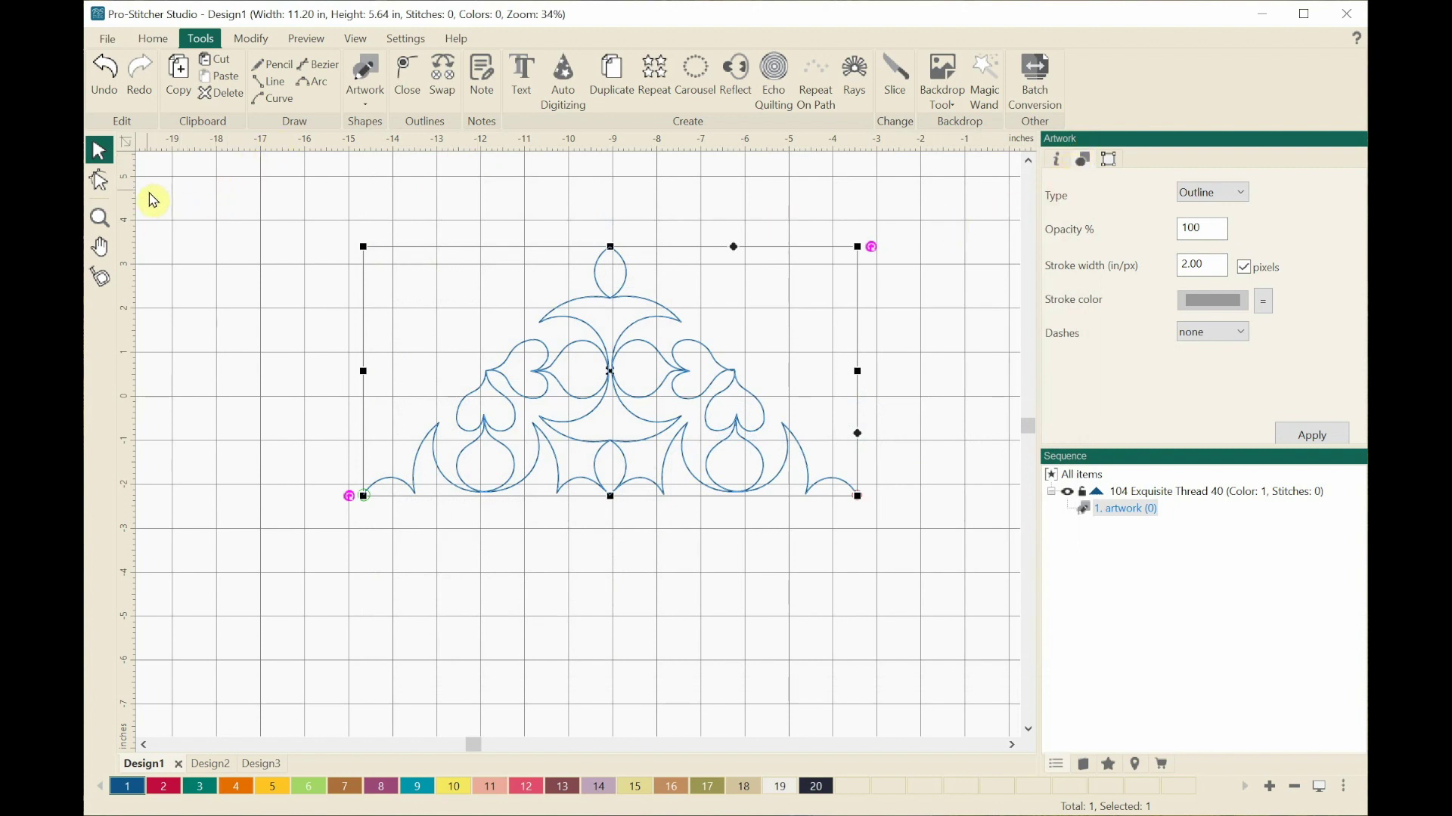
# Step: Add a point at the peak of the triangle's left end arc and delete the original start point
pyautogui.click(106, 188)
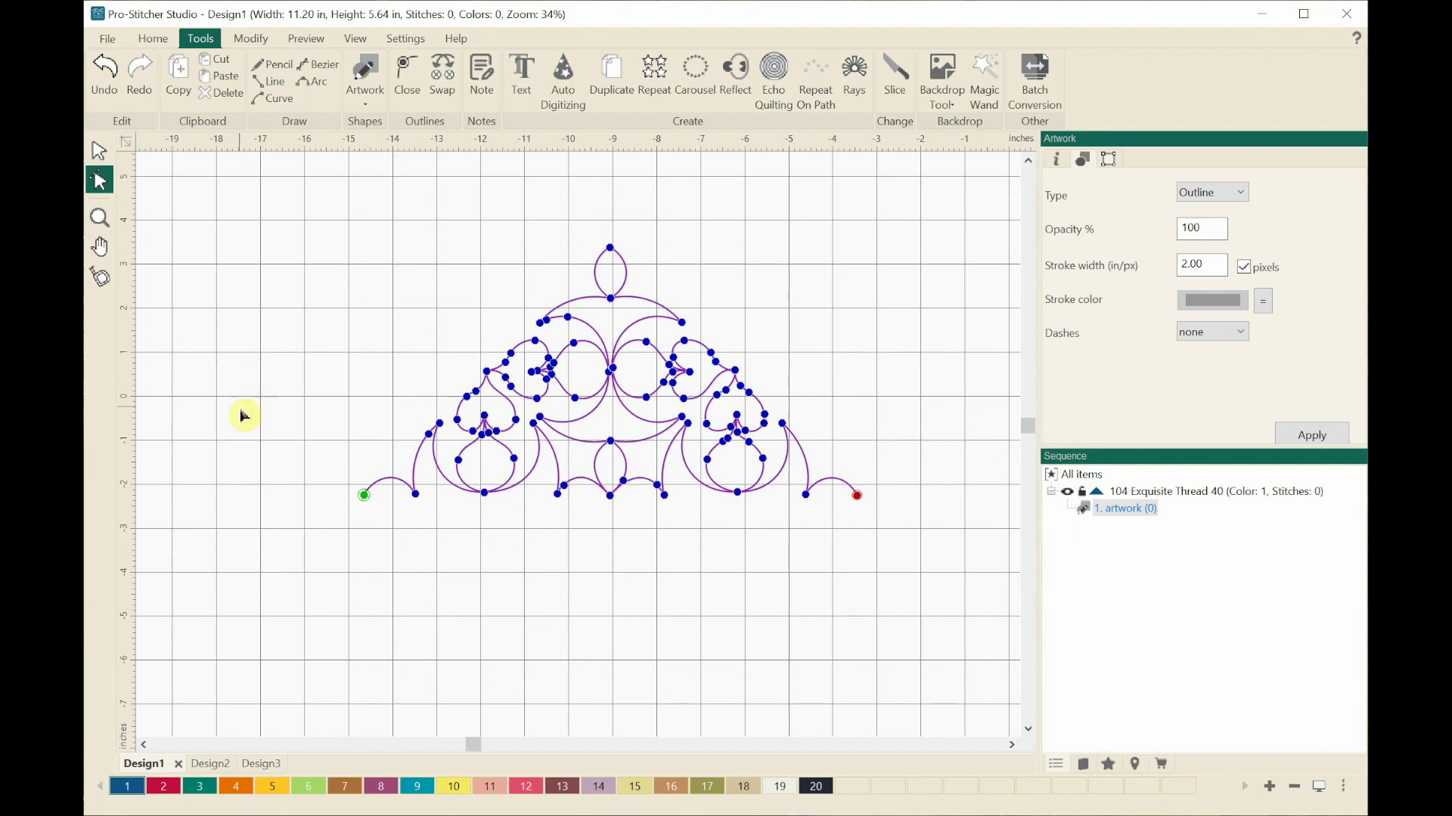
pyautogui.rightClick(393, 484)
pyautogui.click(412, 509)
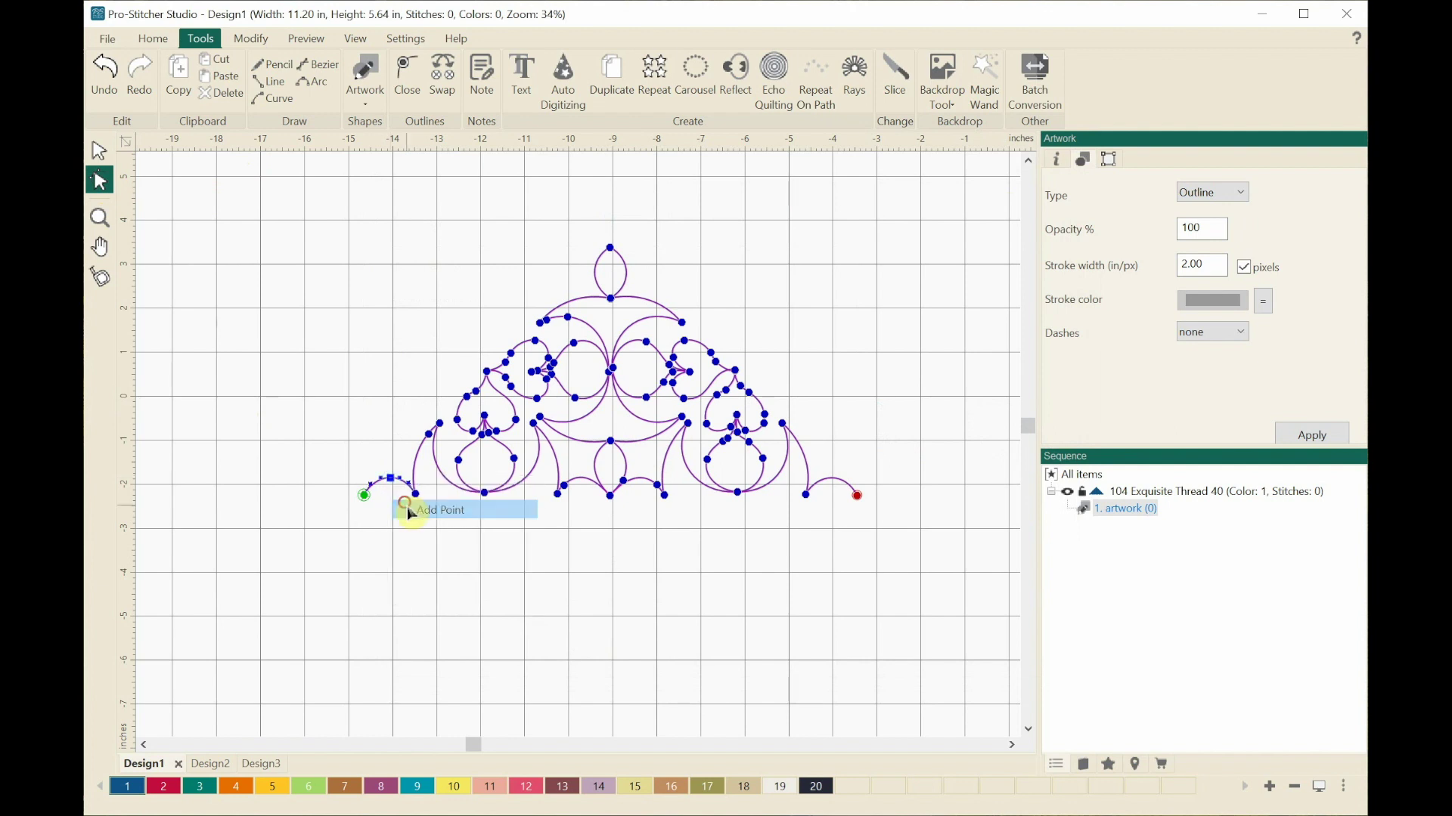
pyautogui.rightClick(366, 499)
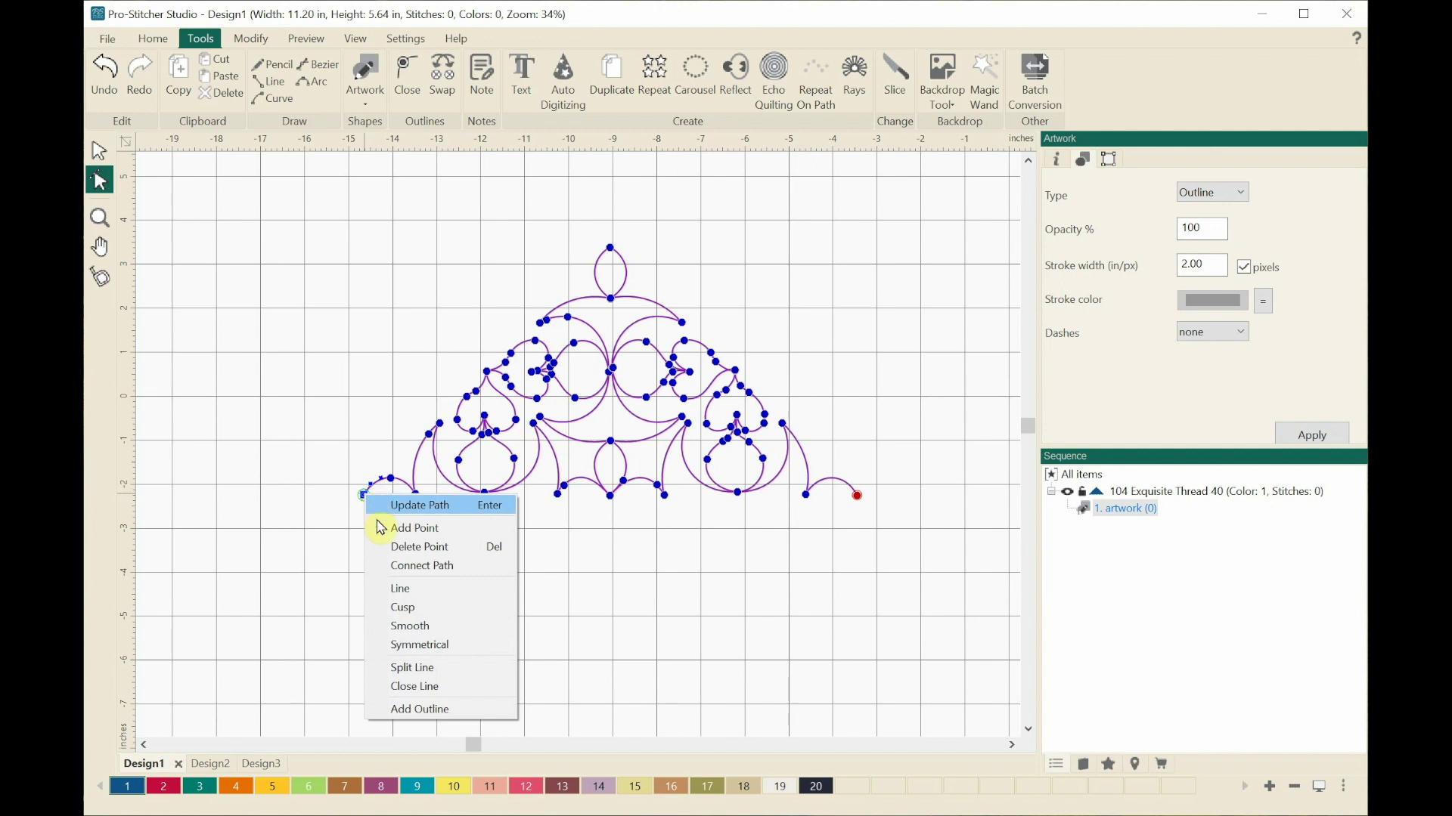
pyautogui.click(397, 547)
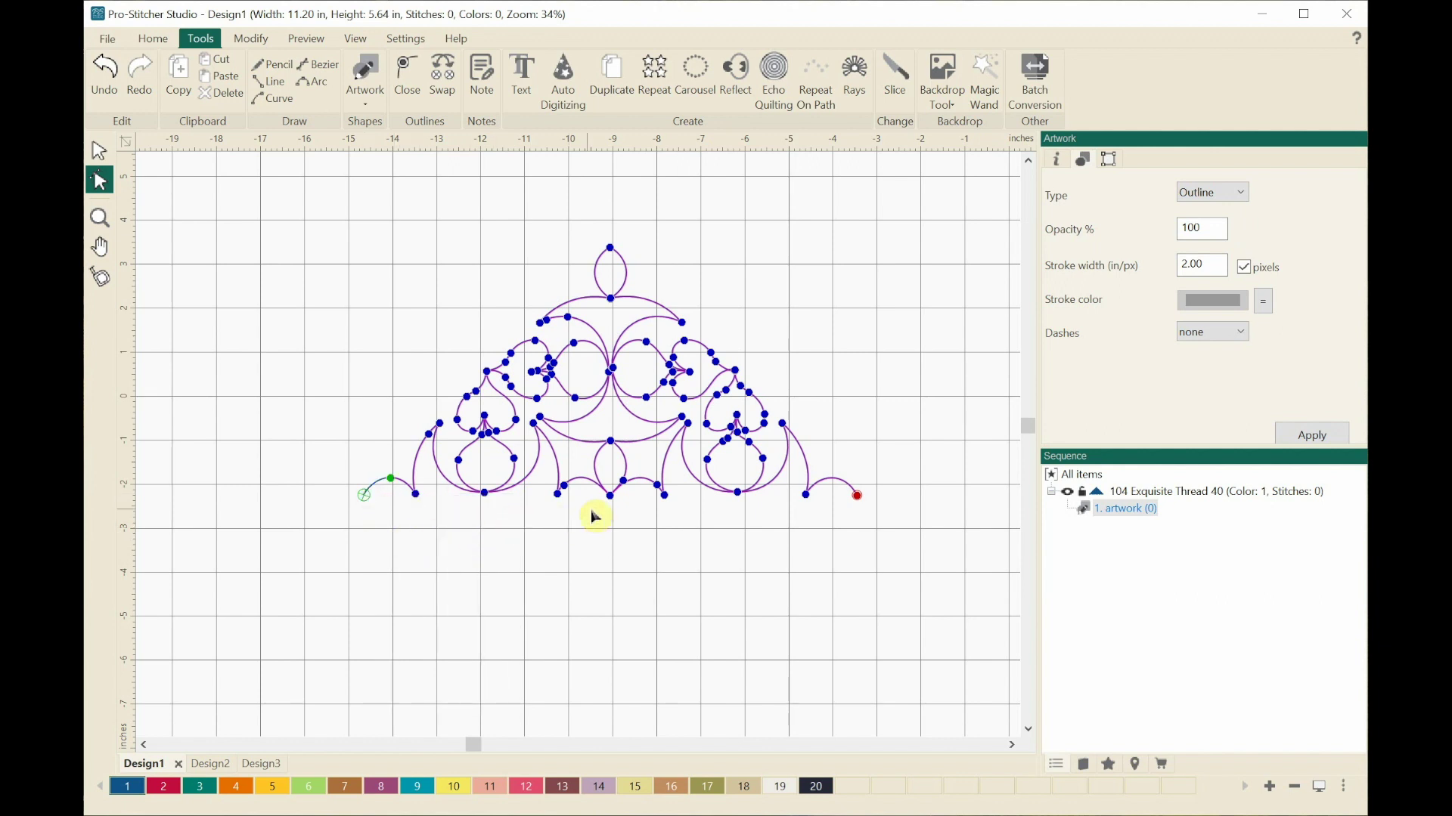
# Step: Add a point at the peak of the triangle's right end arc and delete the original end point, leaving point editing
pyautogui.rightClick(834, 483)
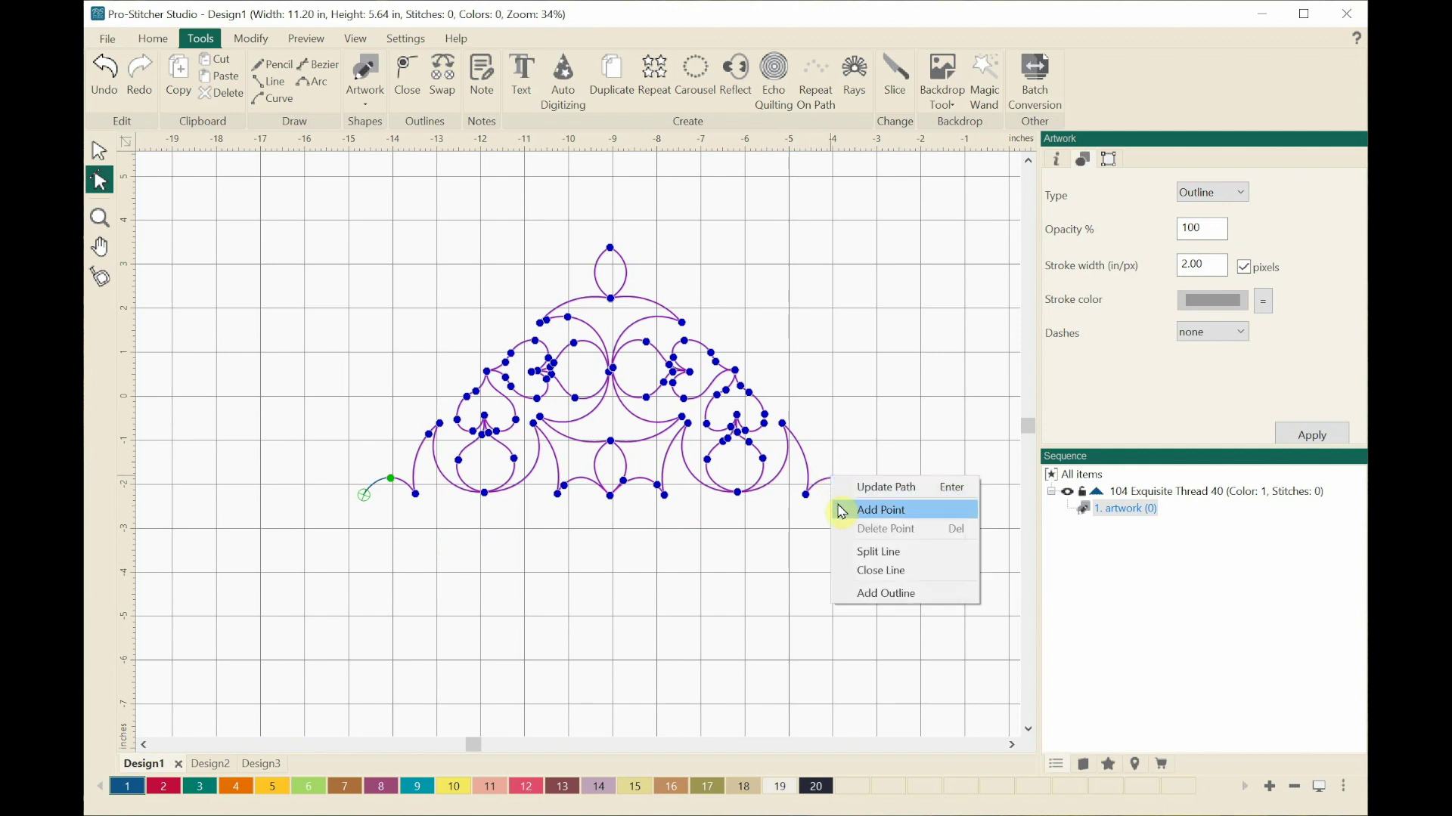
pyautogui.click(841, 509)
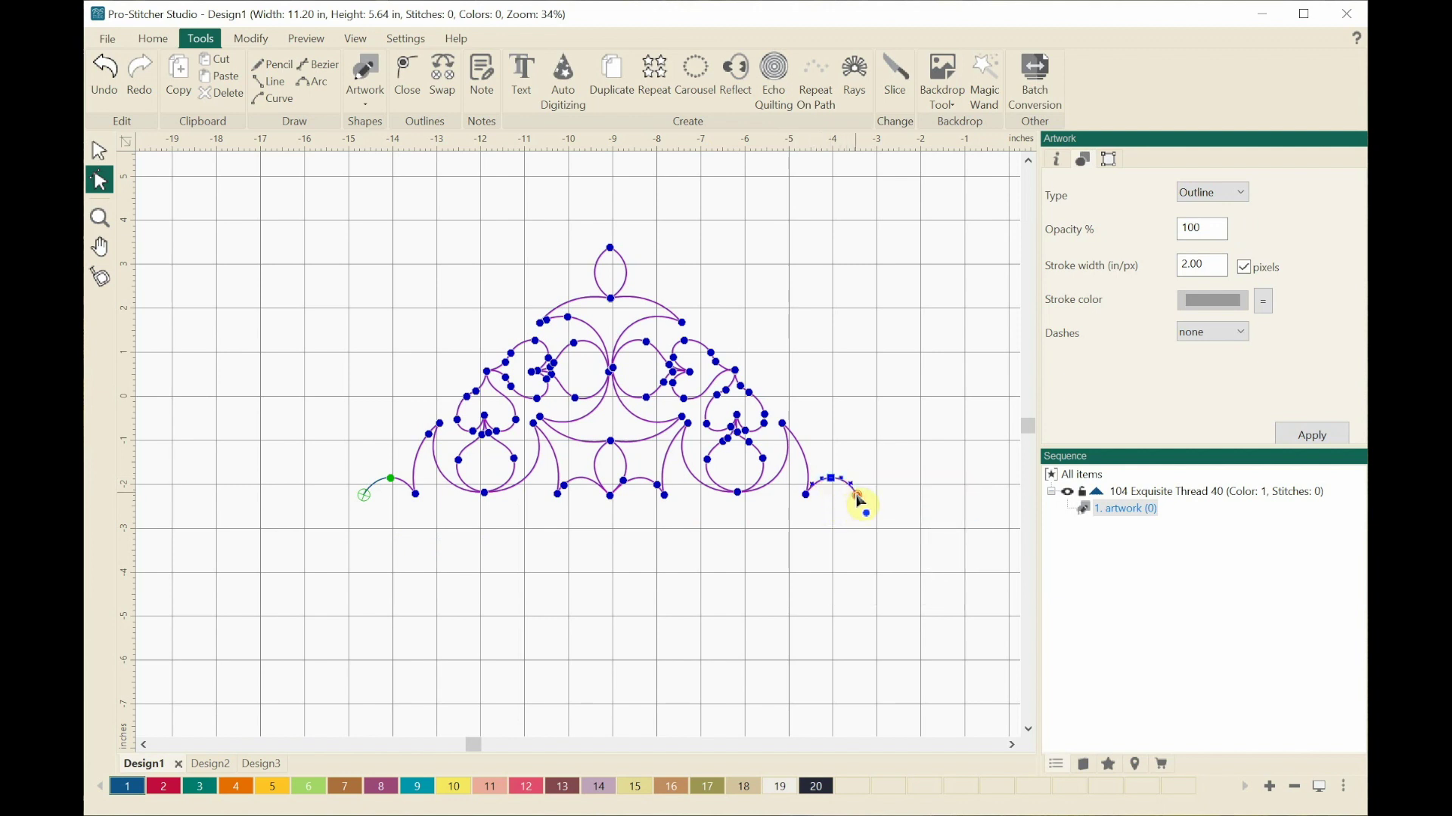
pyautogui.rightClick(860, 502)
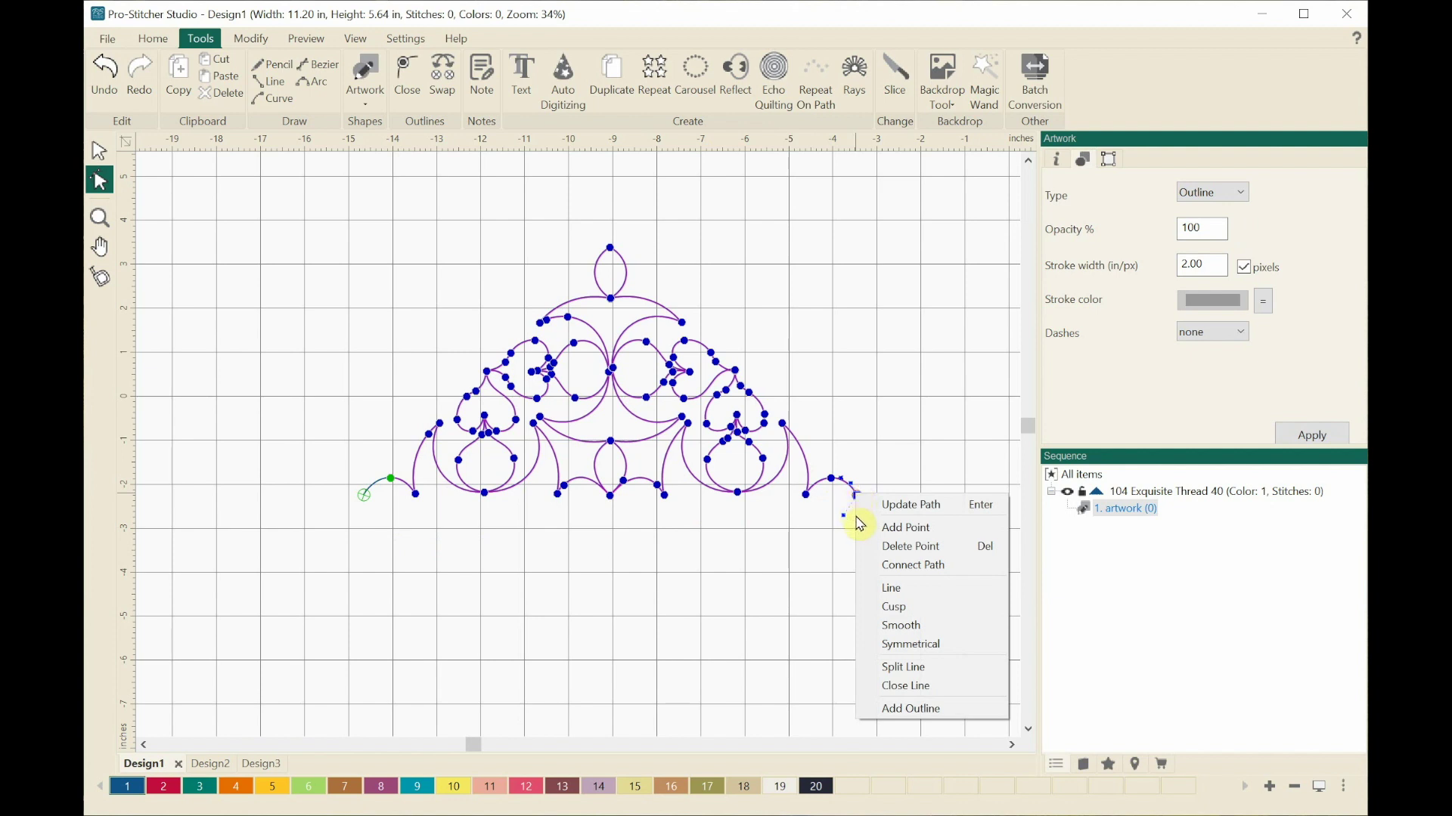
pyautogui.click(870, 546)
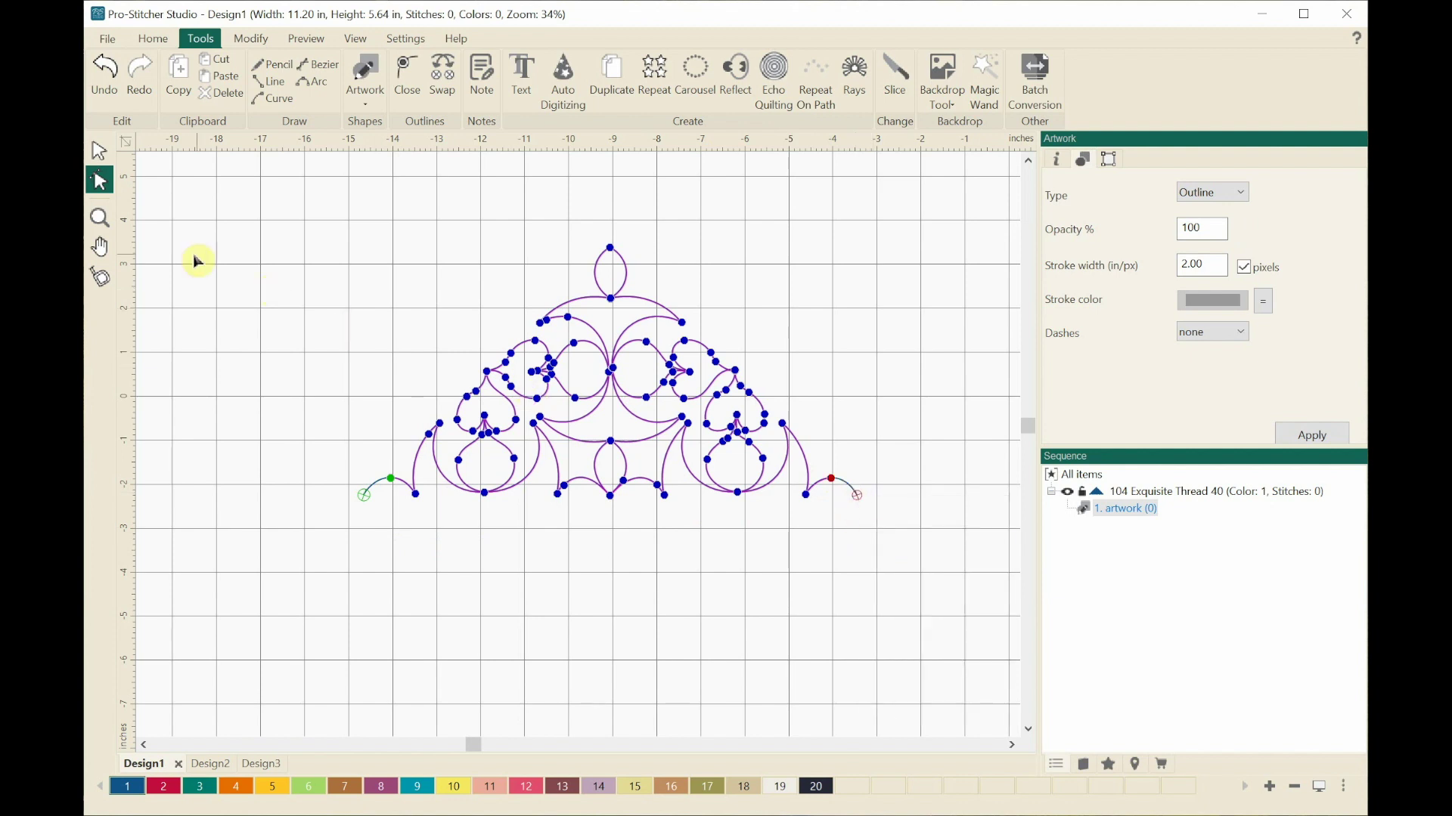
pyautogui.click(99, 151)
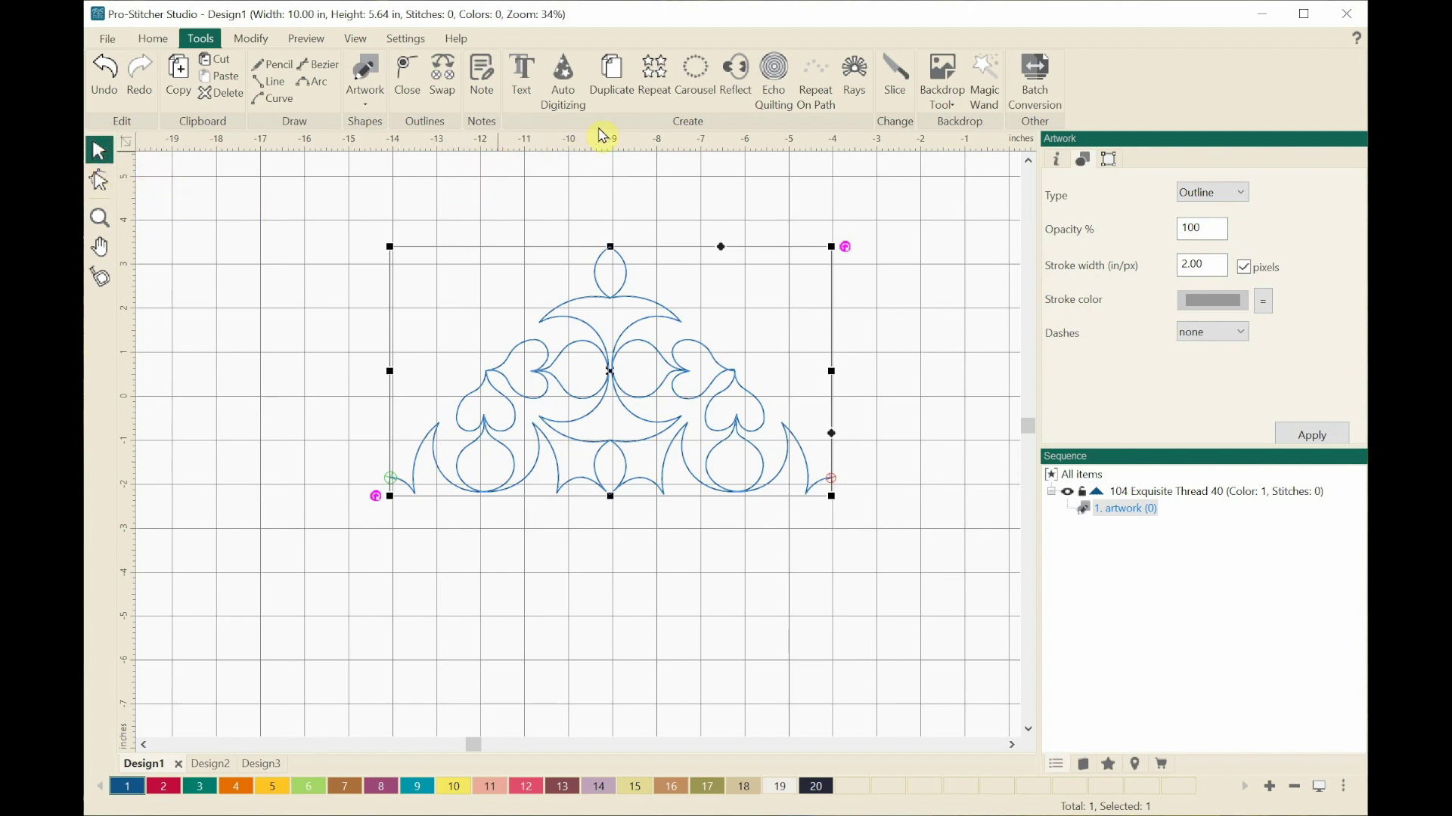
# Step: Preview the trimmed triangle as a Repeat pattern with number down set to 1, and close the preview without applying it
pyautogui.click(653, 75)
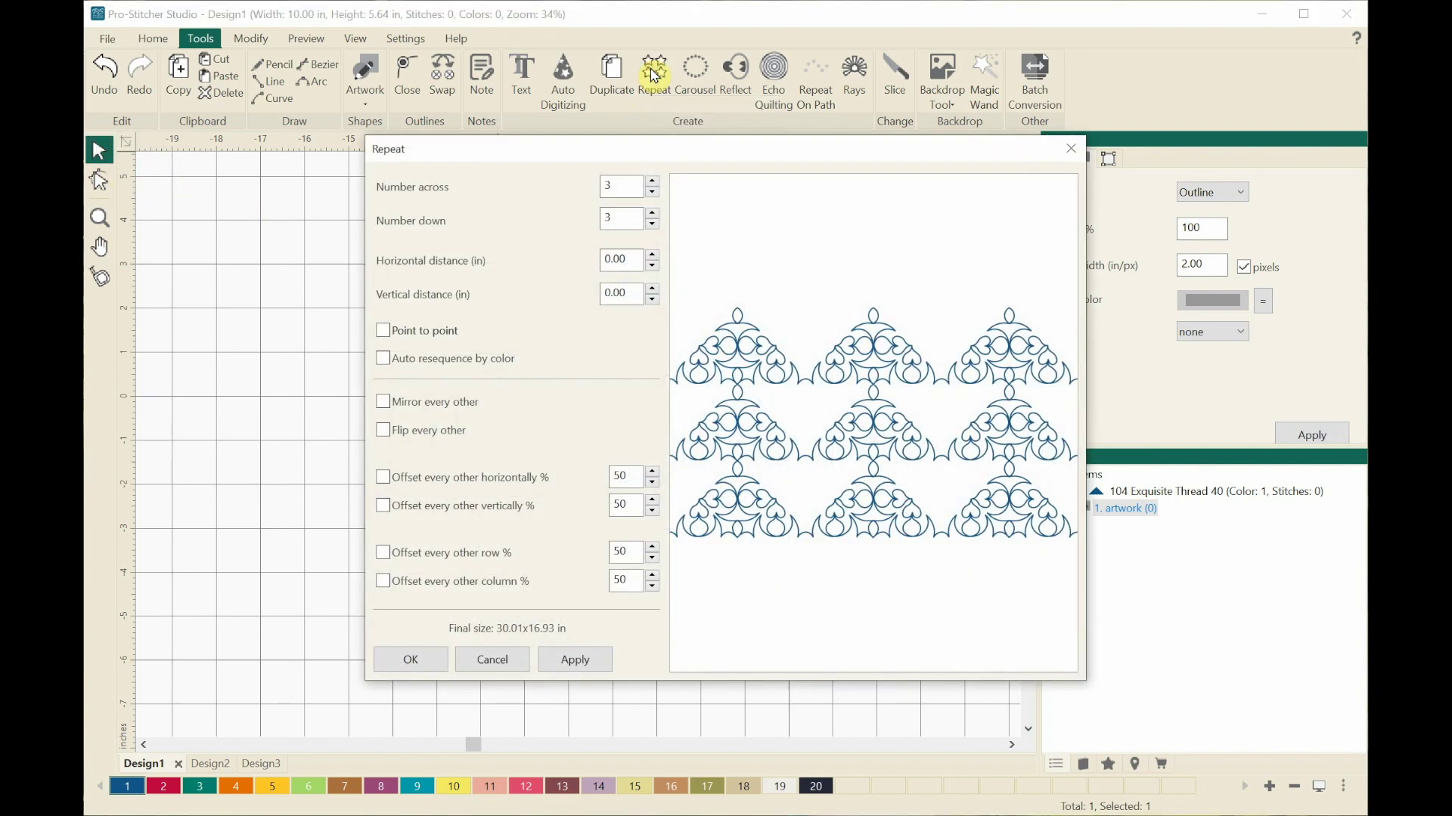
pyautogui.click(653, 225)
pyautogui.click(653, 226)
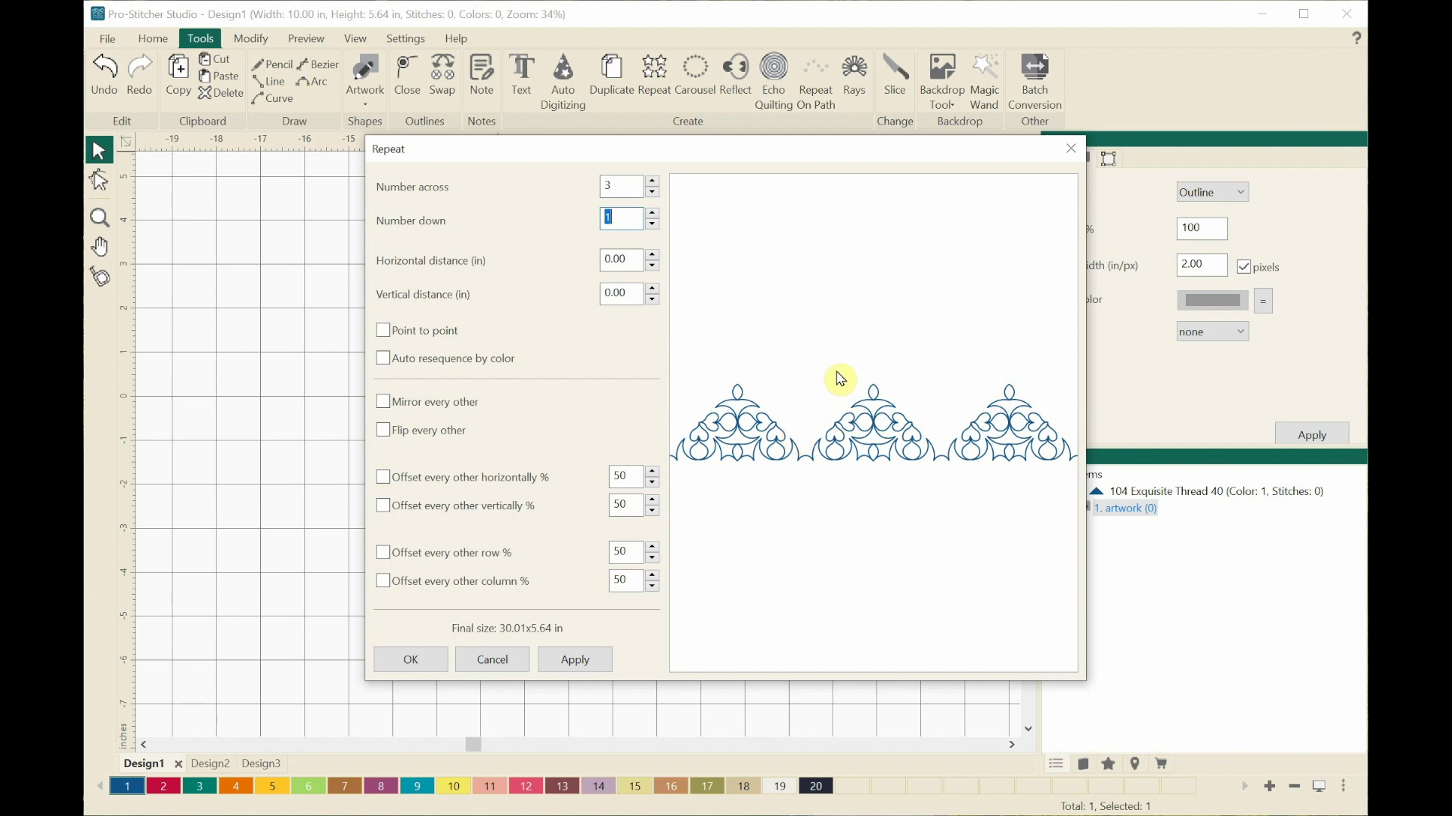
pyautogui.click(1070, 148)
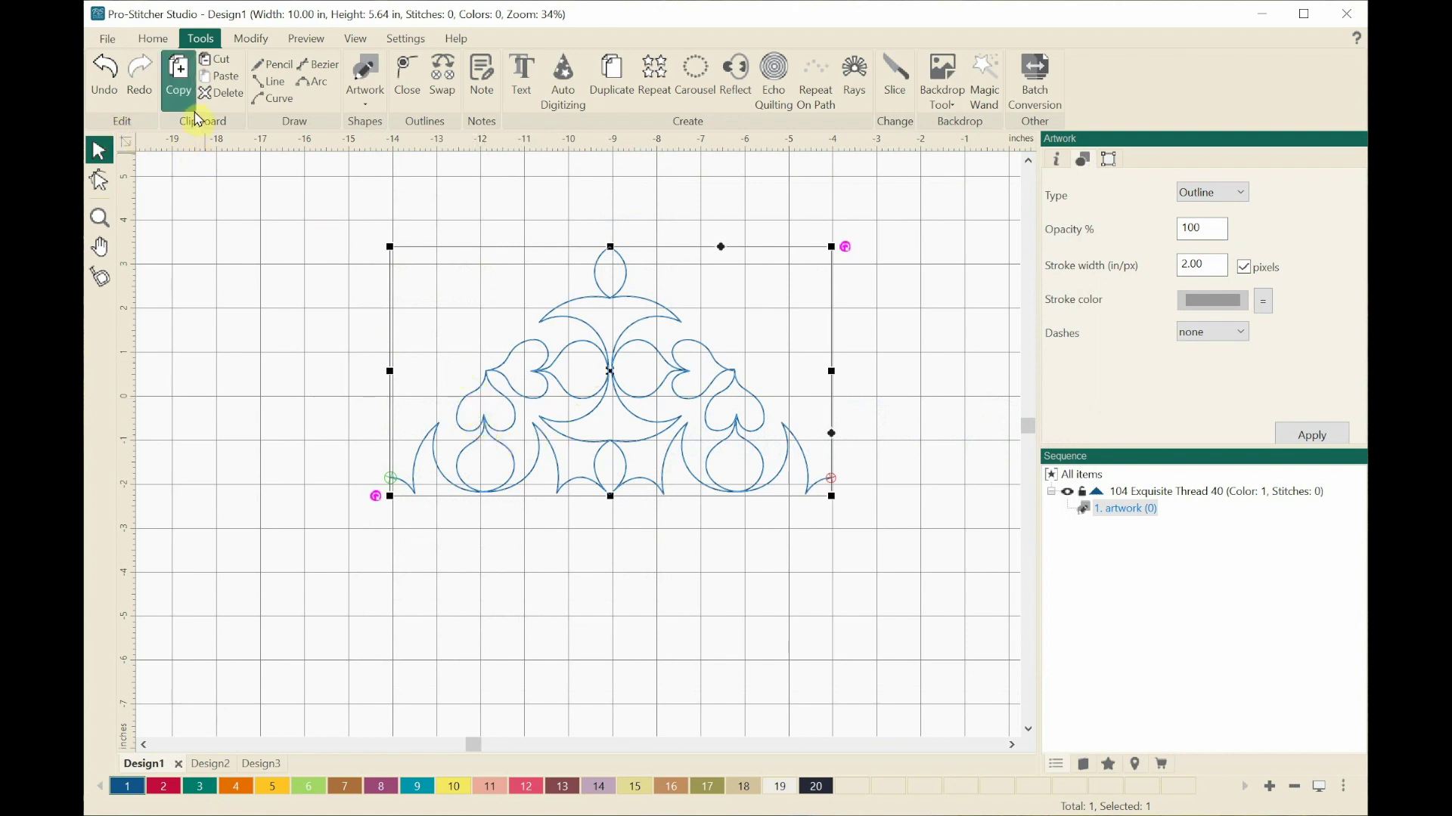
# Step: Delete the triangle artwork and insert the Curly Line Block design from the Blocks folder of 1-PS Designs into the empty workspace
pyautogui.click(217, 93)
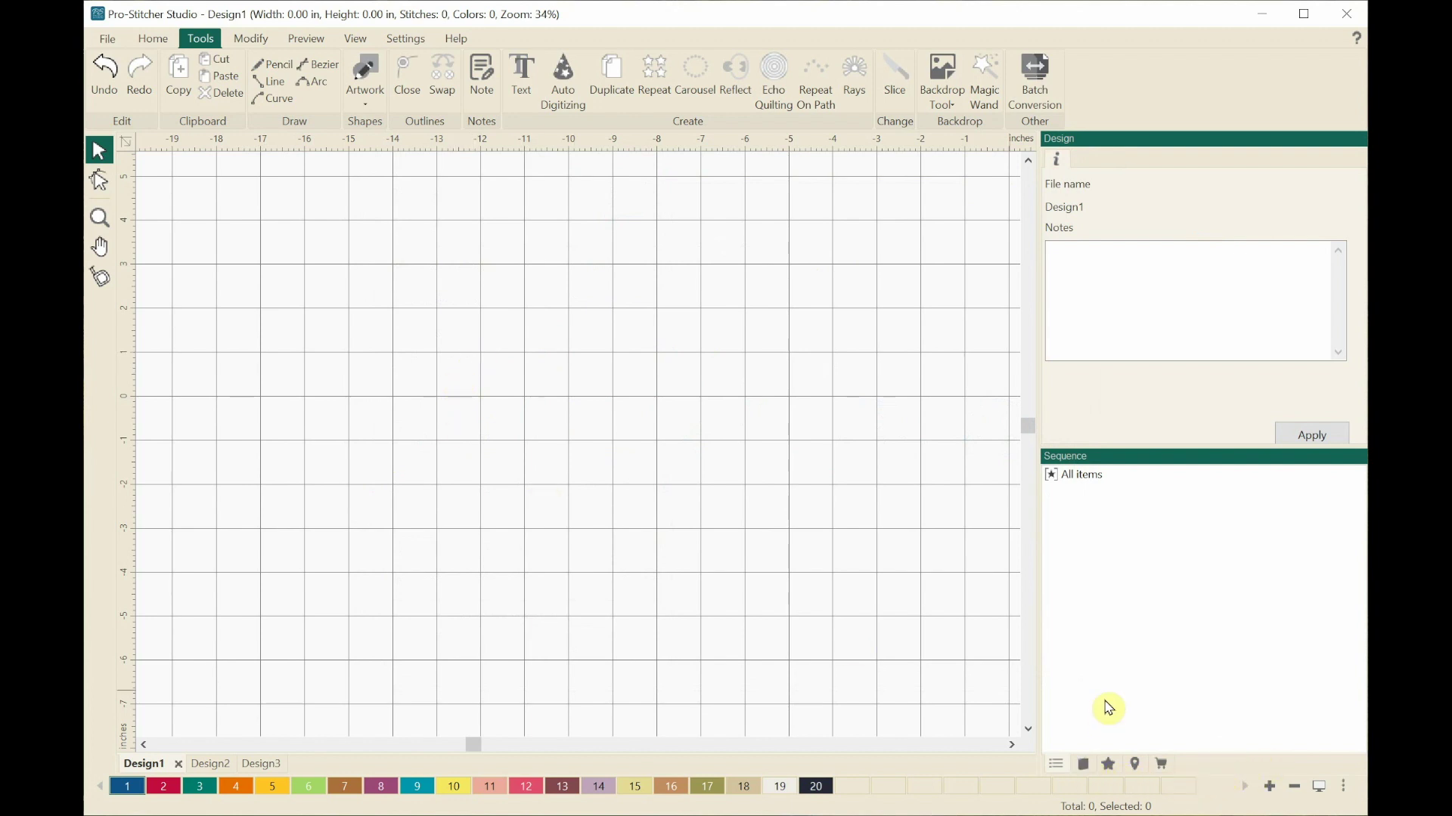
pyautogui.click(1083, 765)
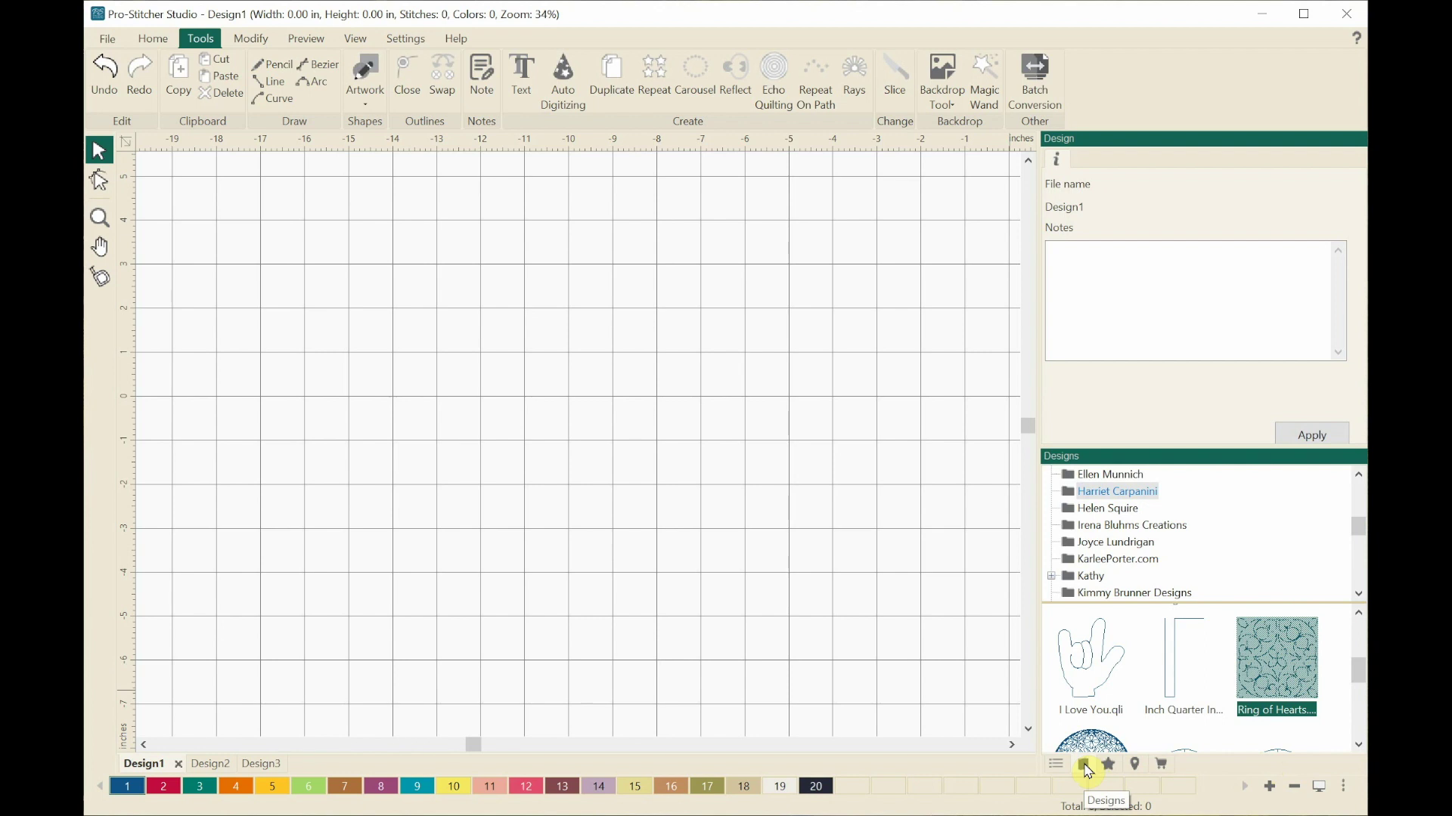
pyautogui.scroll(5, 1121, 561)
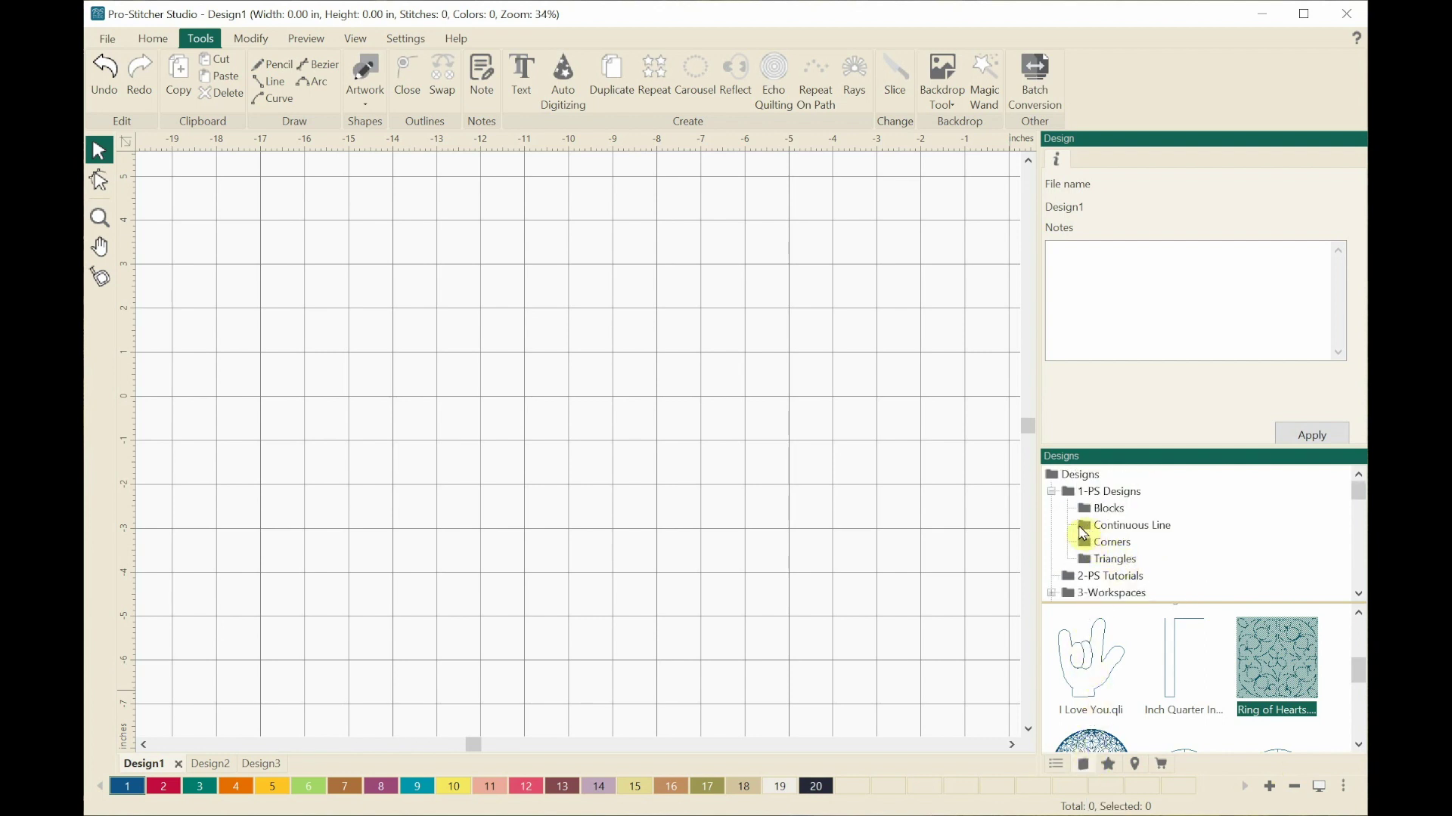
pyautogui.click(1084, 510)
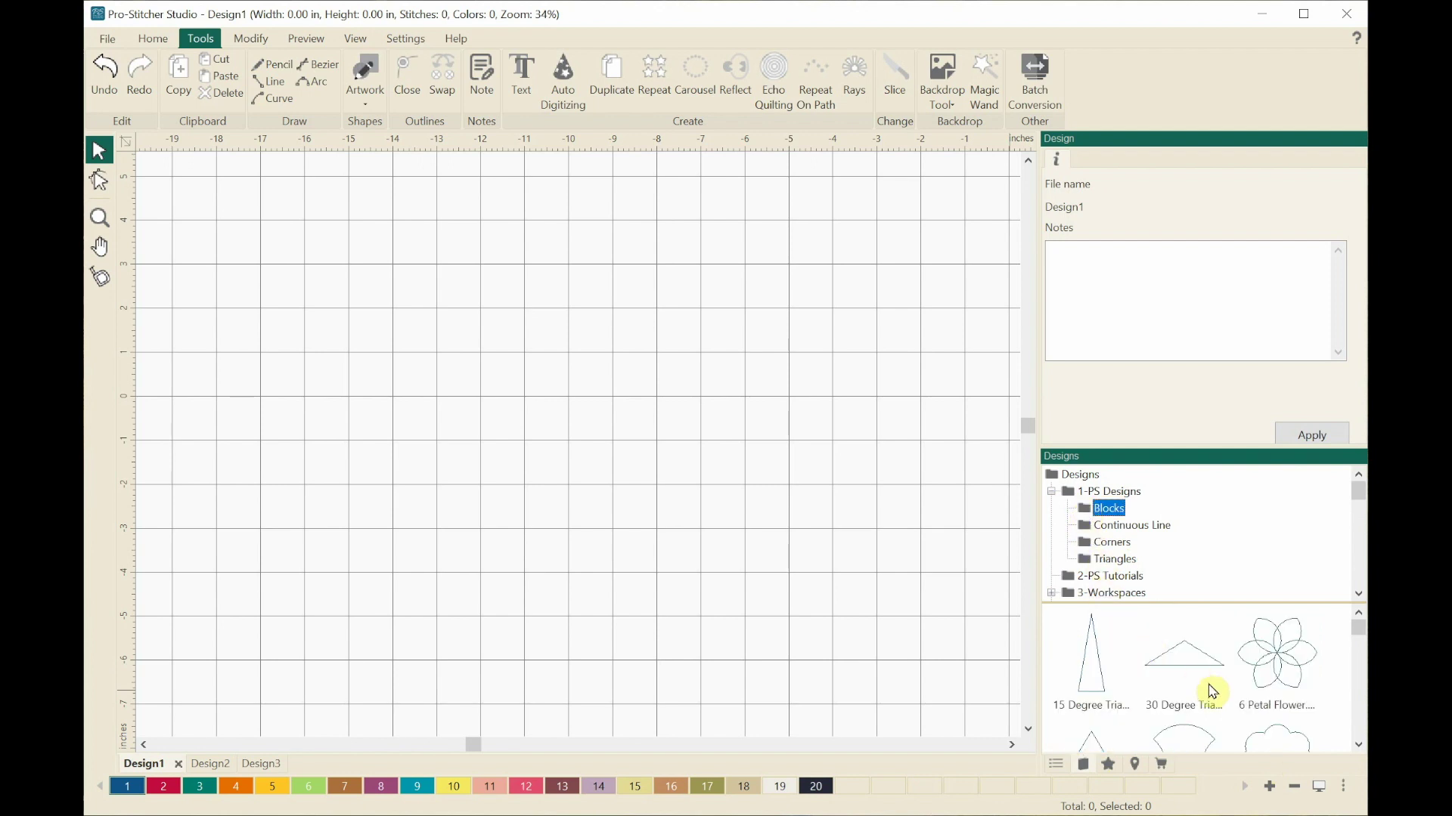
pyautogui.scroll(-10, 1198, 684)
pyautogui.scroll(-8, 1200, 677)
pyautogui.scroll(-8, 1200, 673)
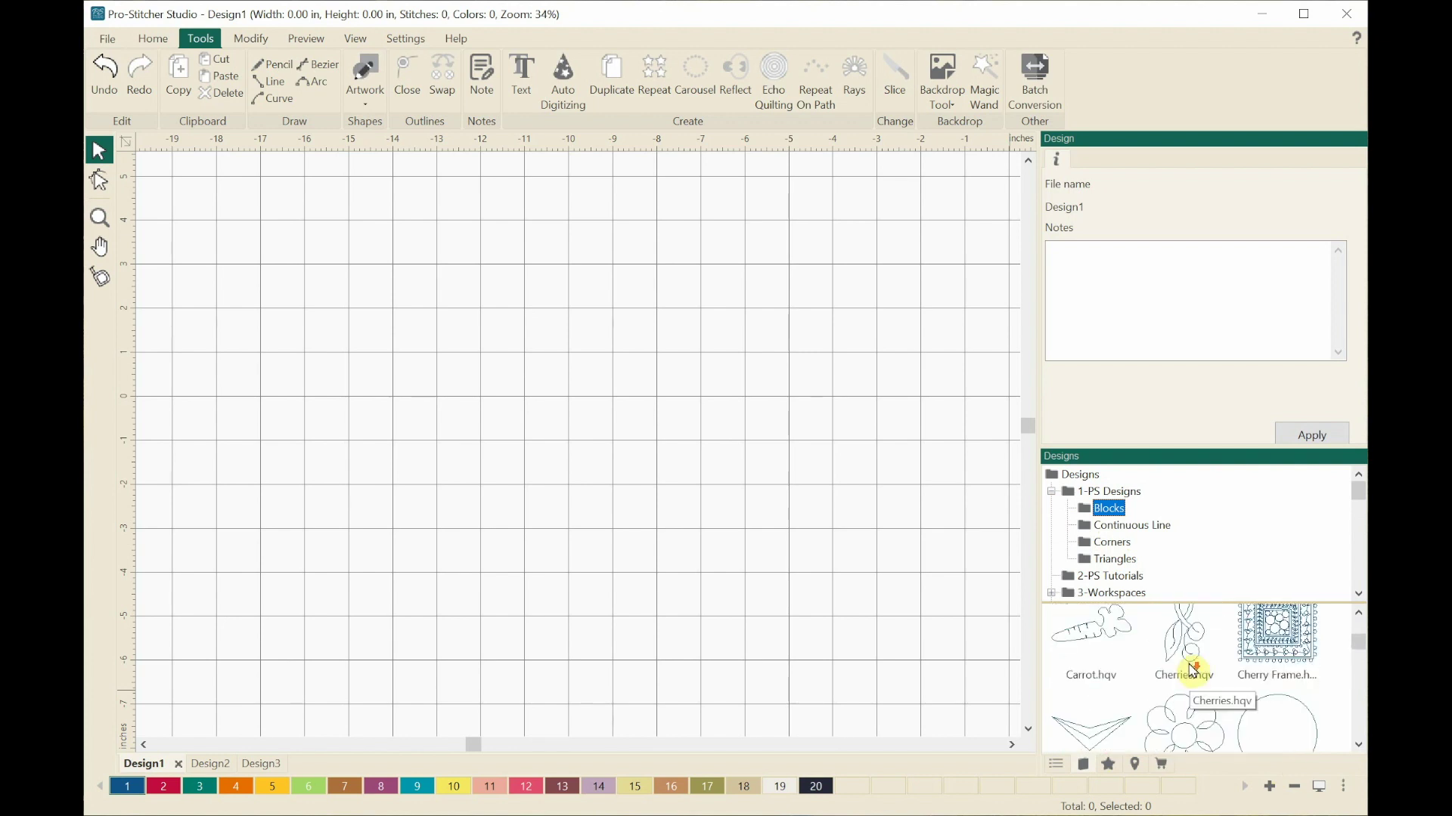
pyautogui.scroll(-5, 1190, 669)
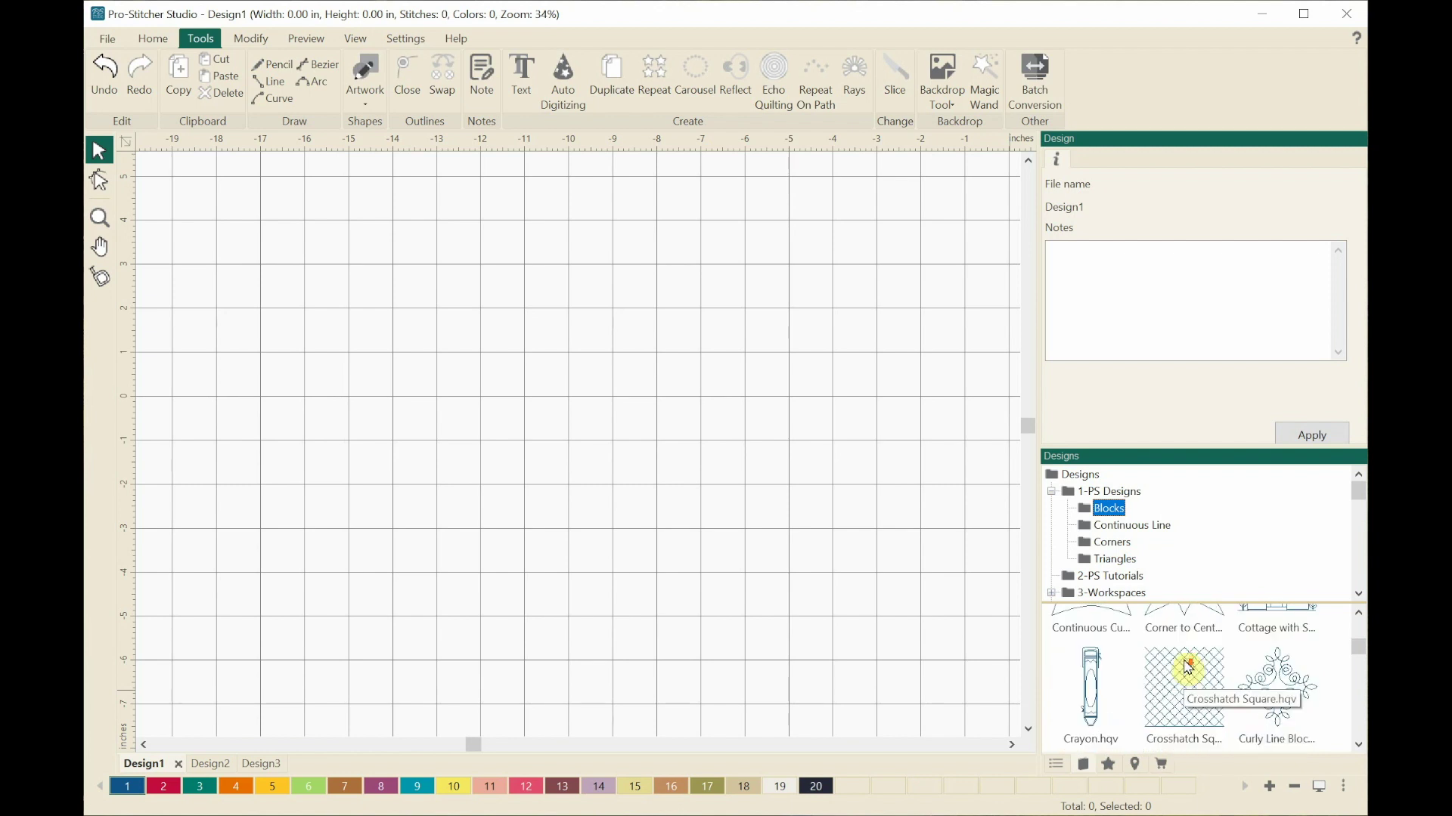
pyautogui.click(1278, 684)
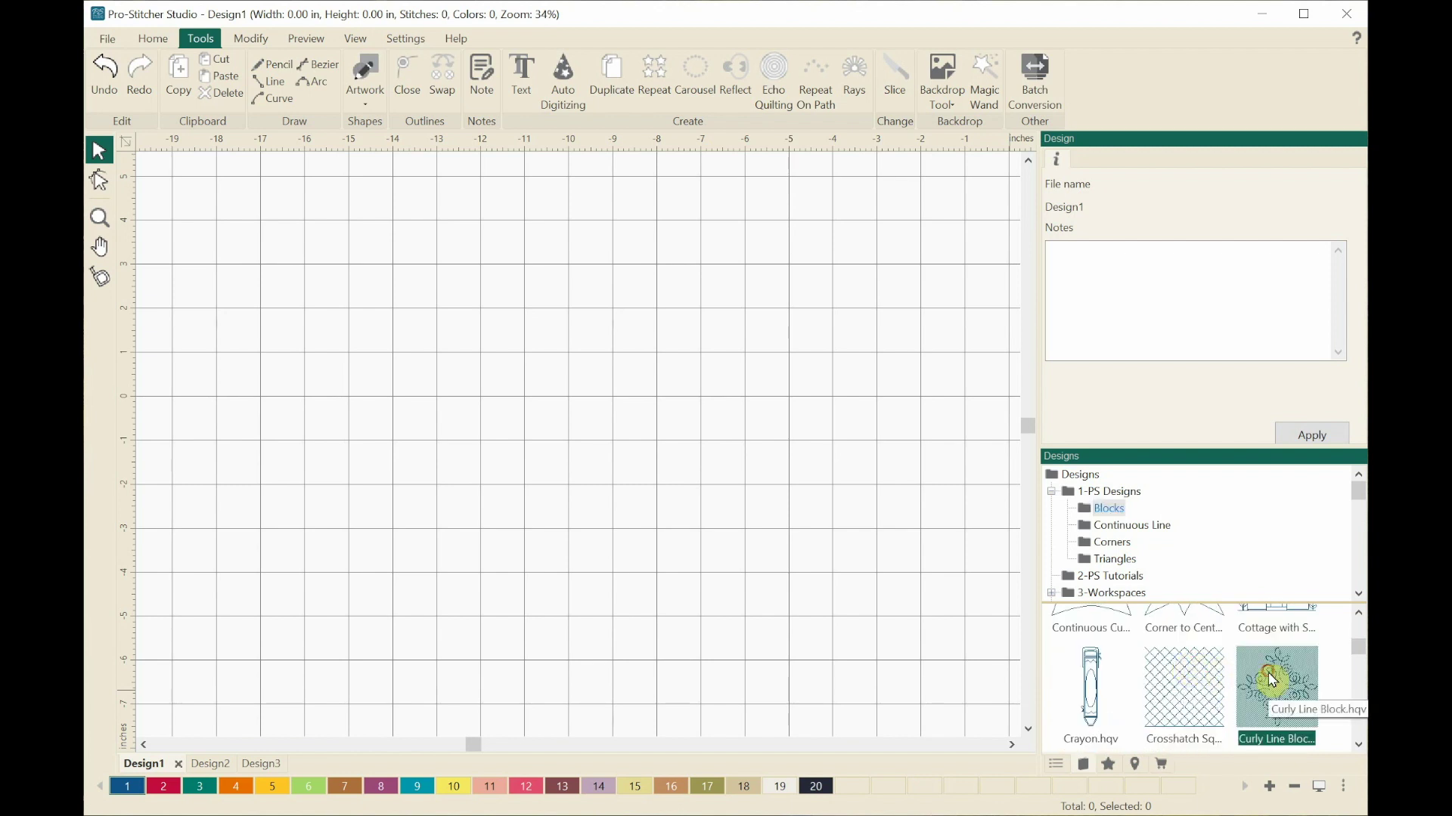
pyautogui.click(609, 421)
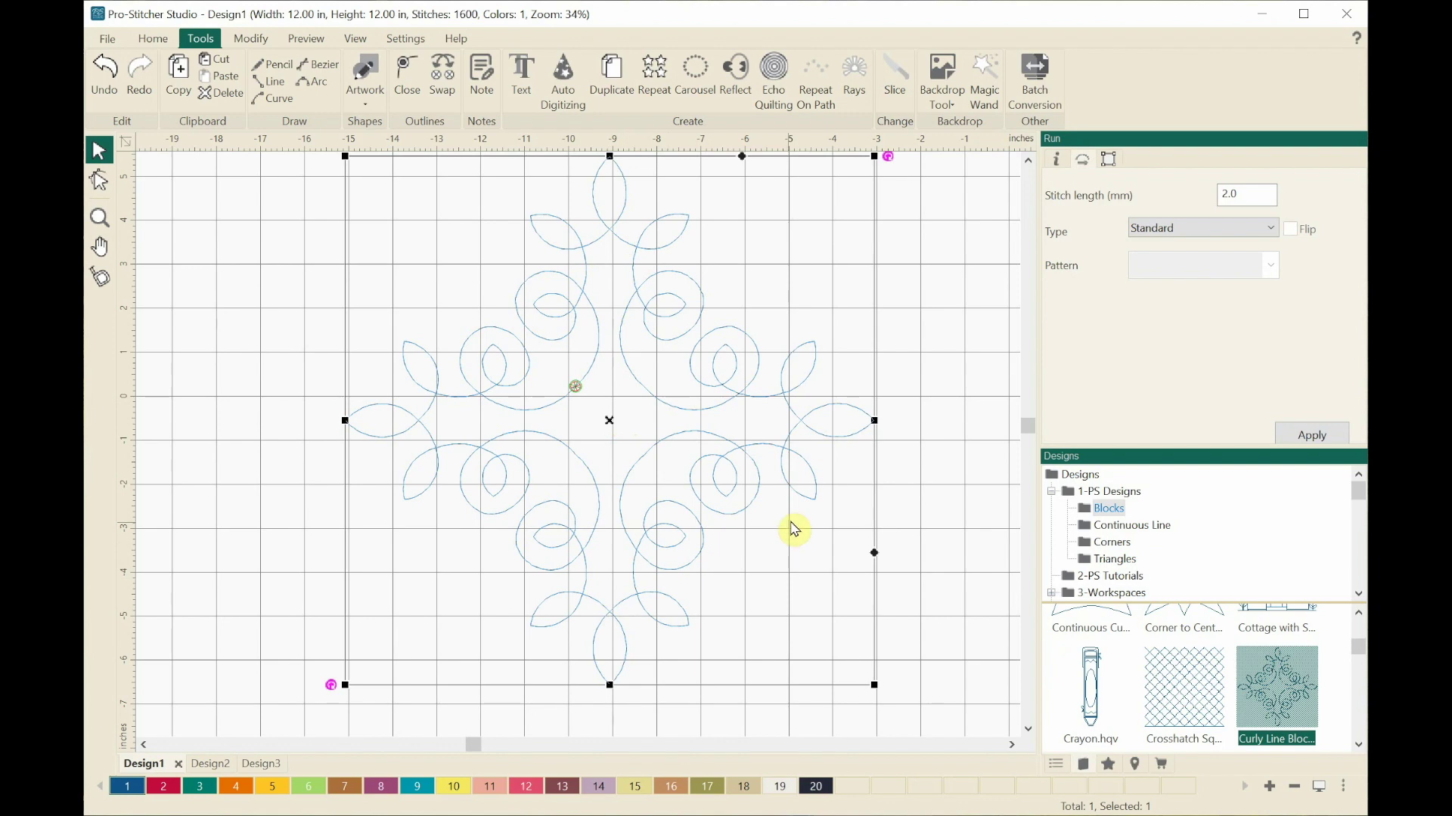
# Step: Convert the Curly Line Block to artwork and open its outline for point editing
pyautogui.click(909, 354)
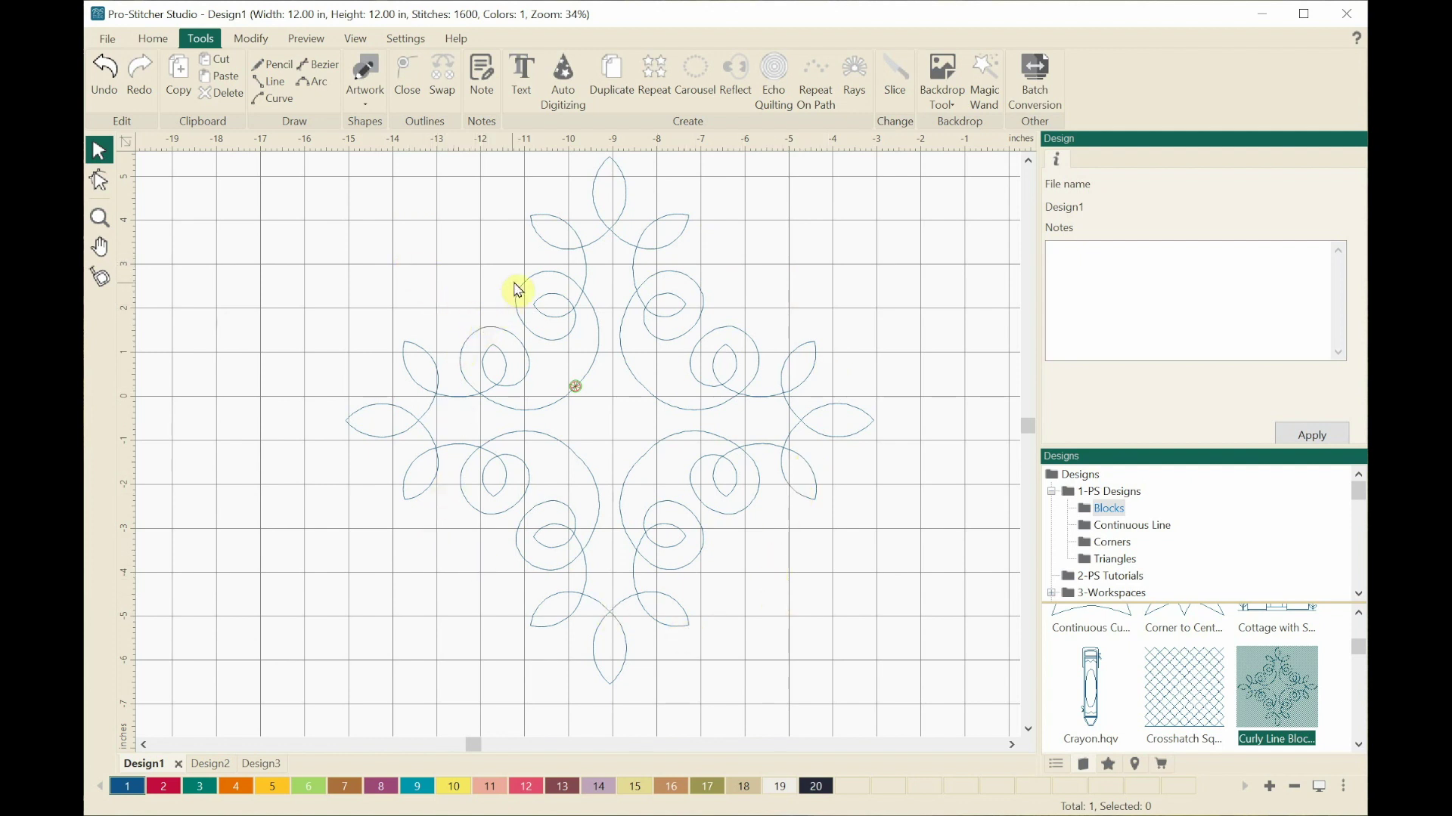
pyautogui.click(559, 255)
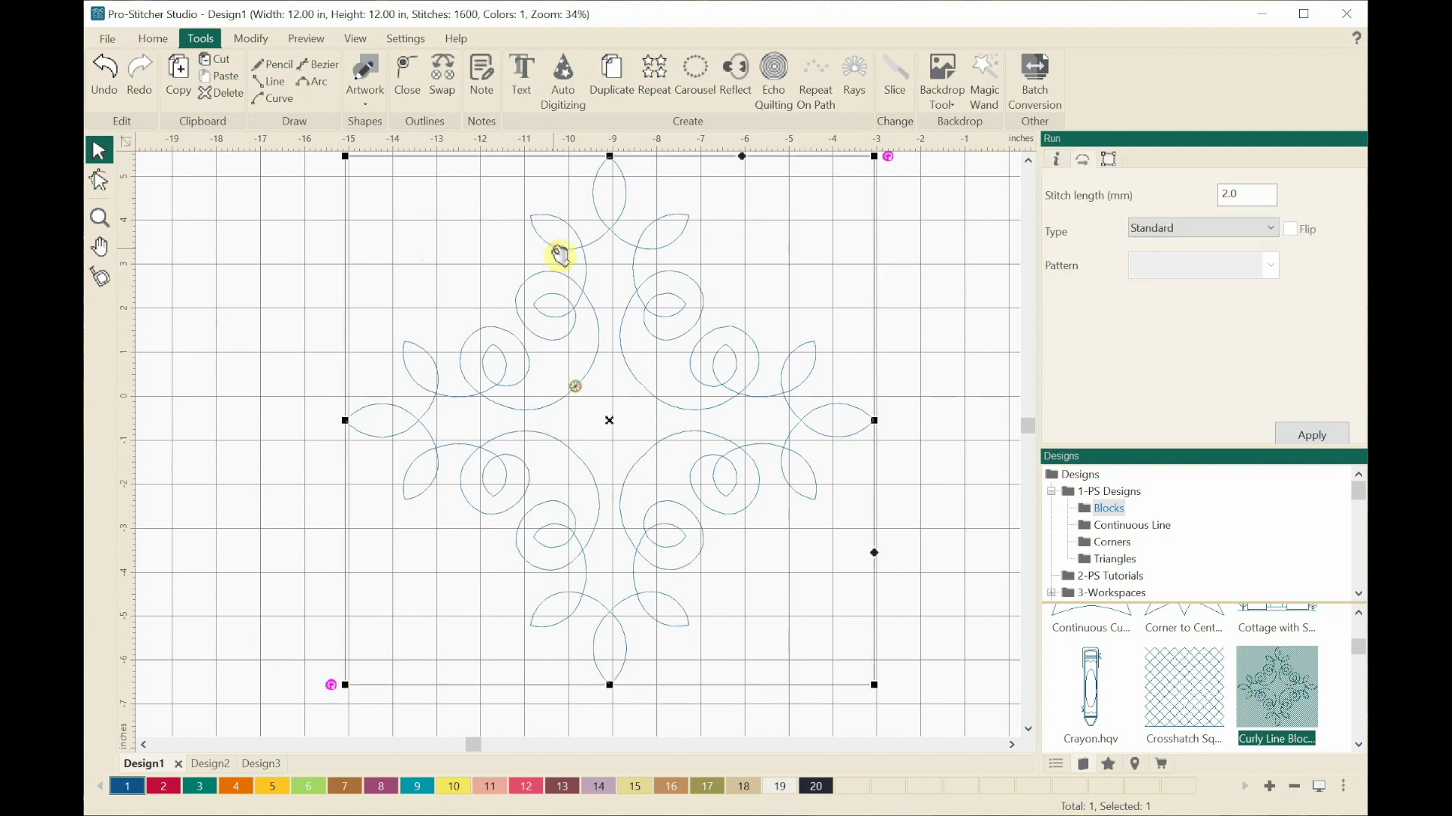
pyautogui.rightClick(536, 288)
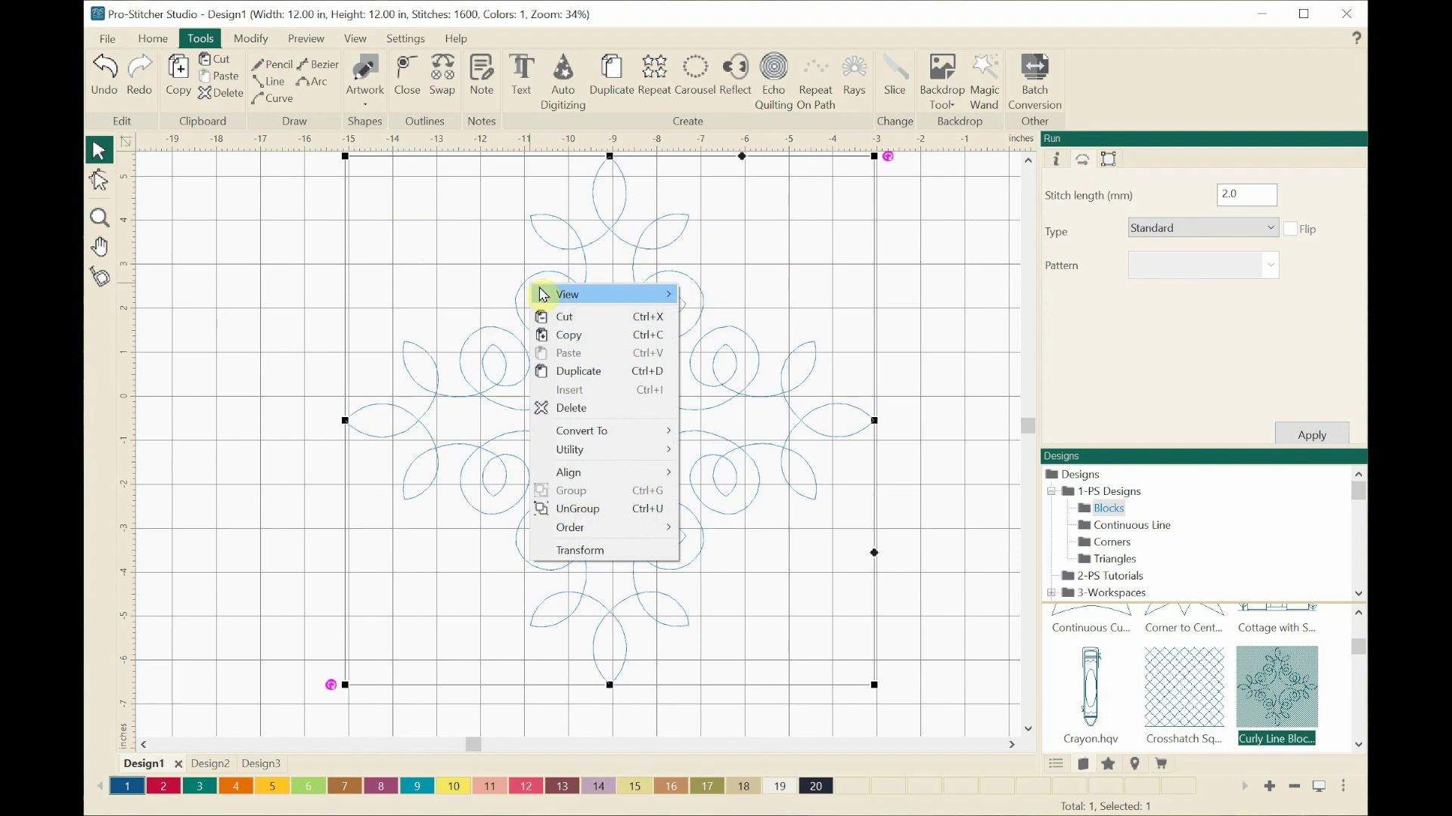
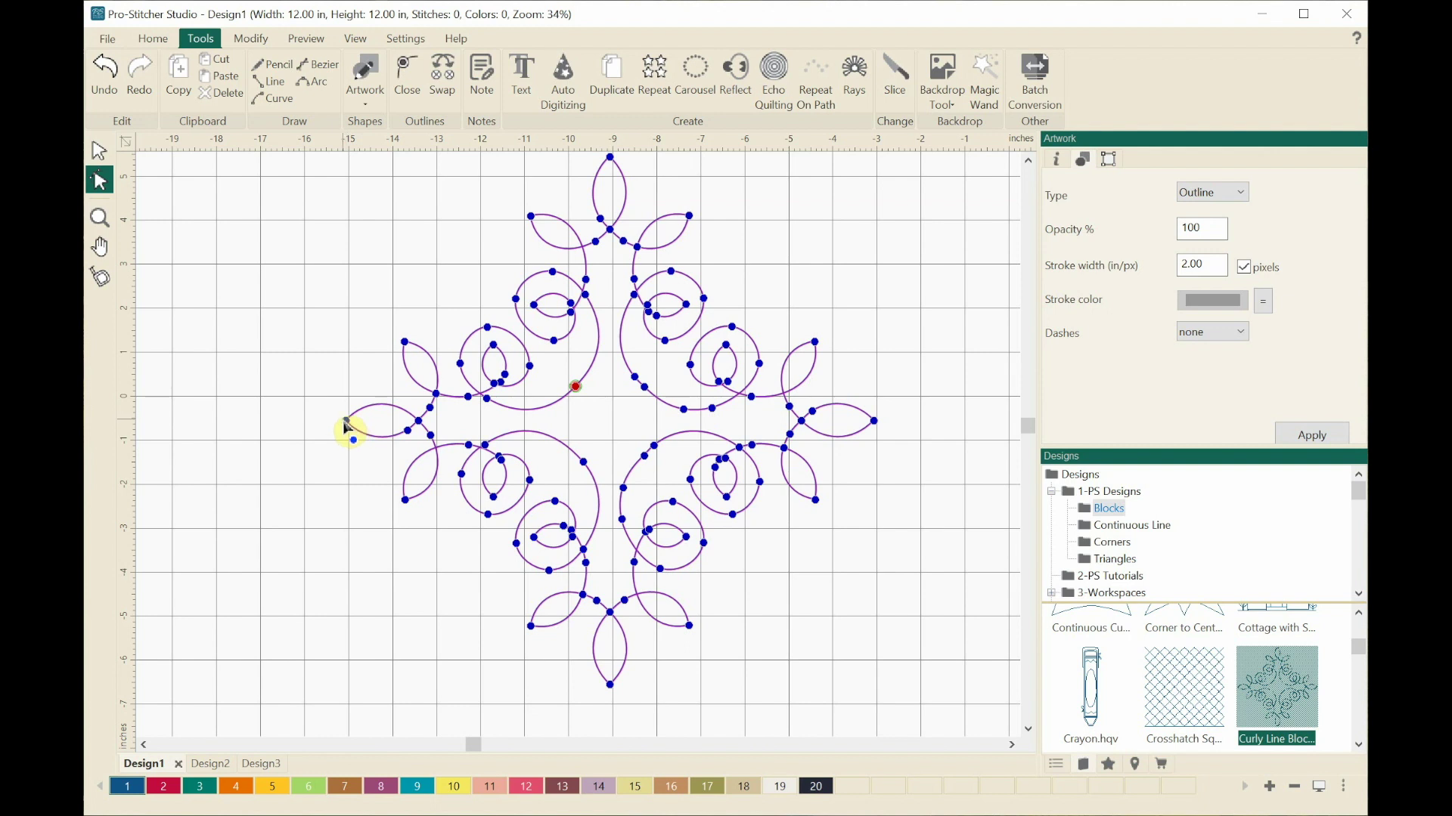
# Step: Split the block's outline at the tips of its outermost left and right leaves, leaving point editing
pyautogui.rightClick(345, 420)
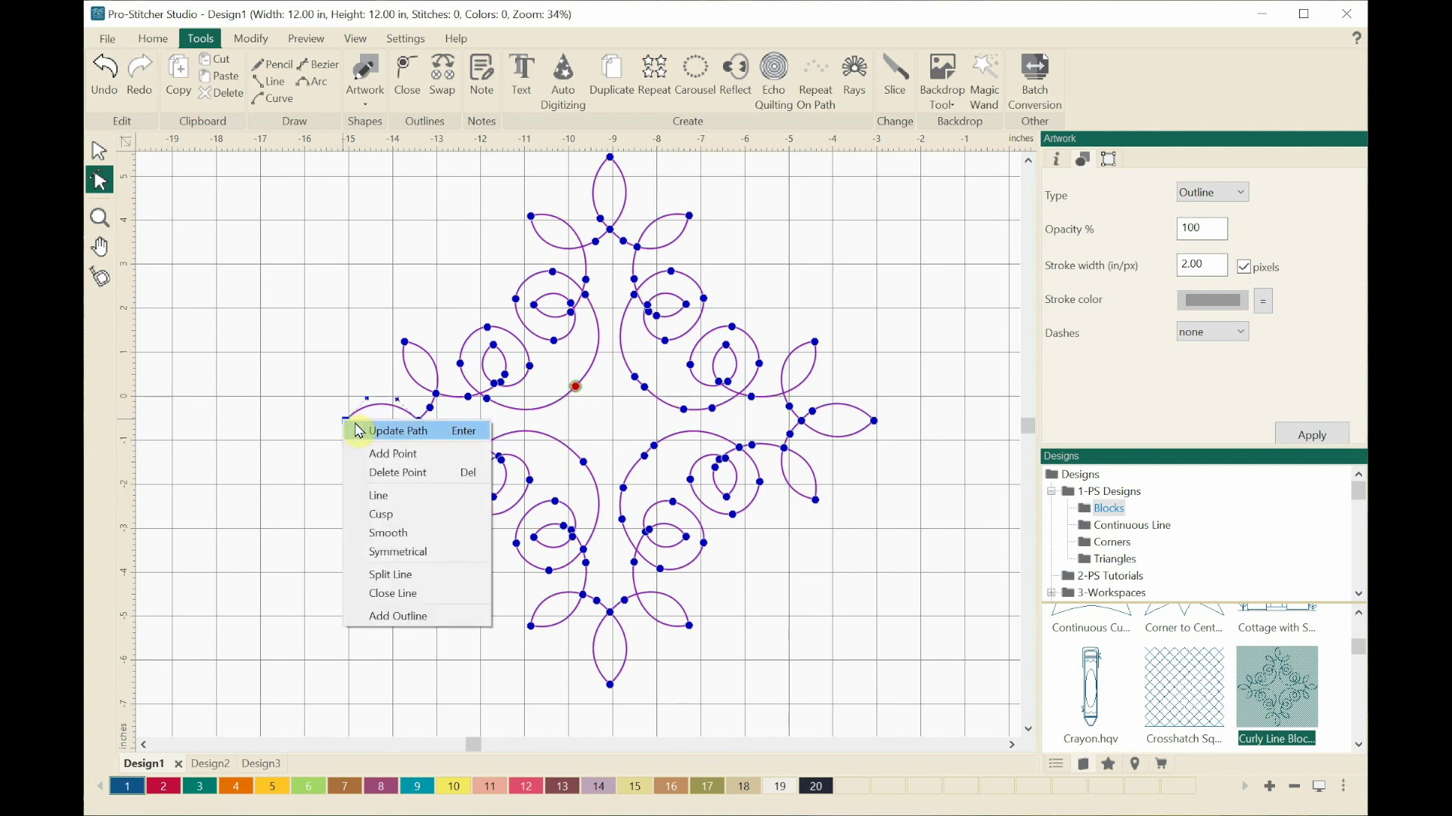
pyautogui.click(414, 575)
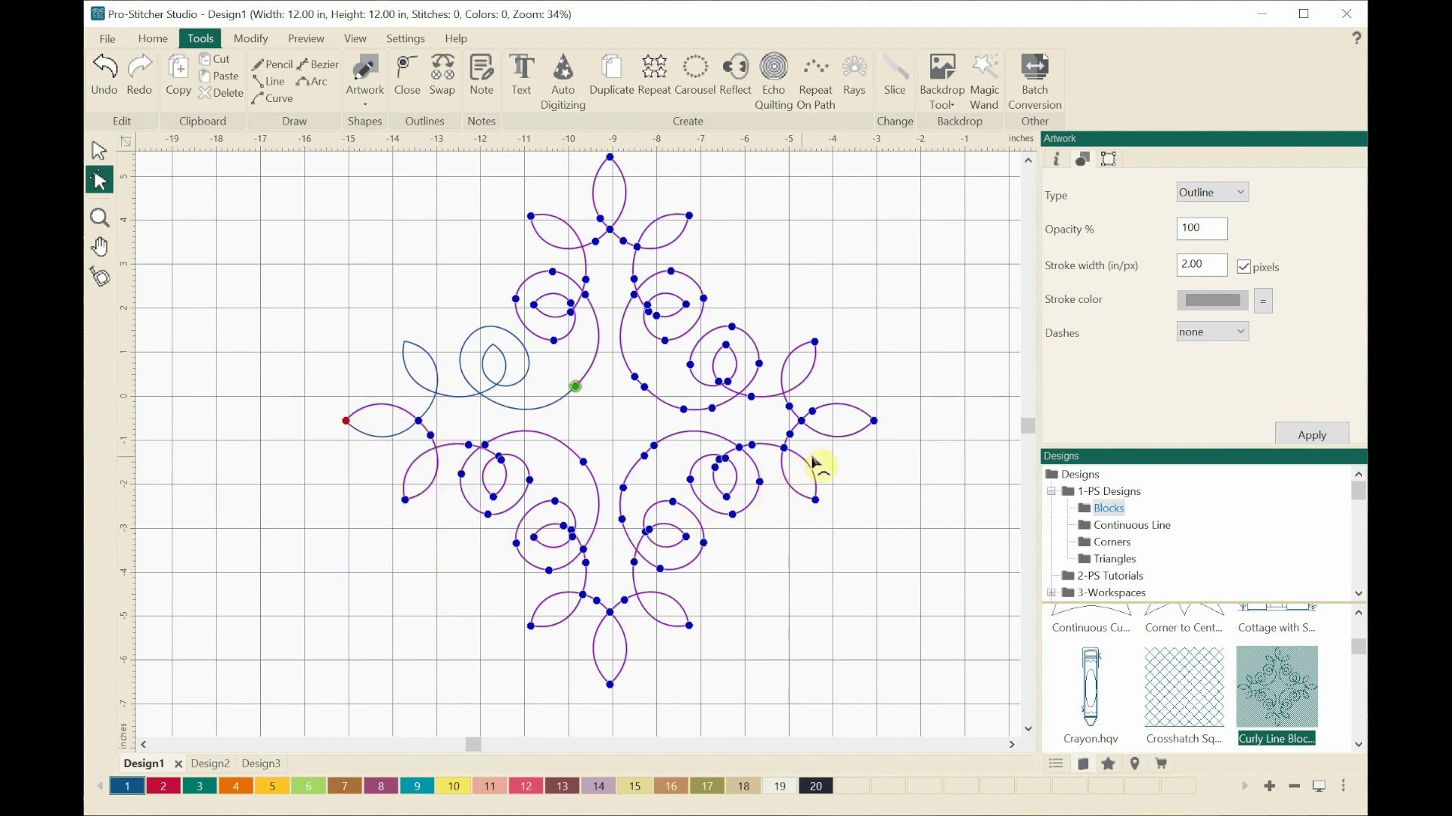
pyautogui.rightClick(875, 428)
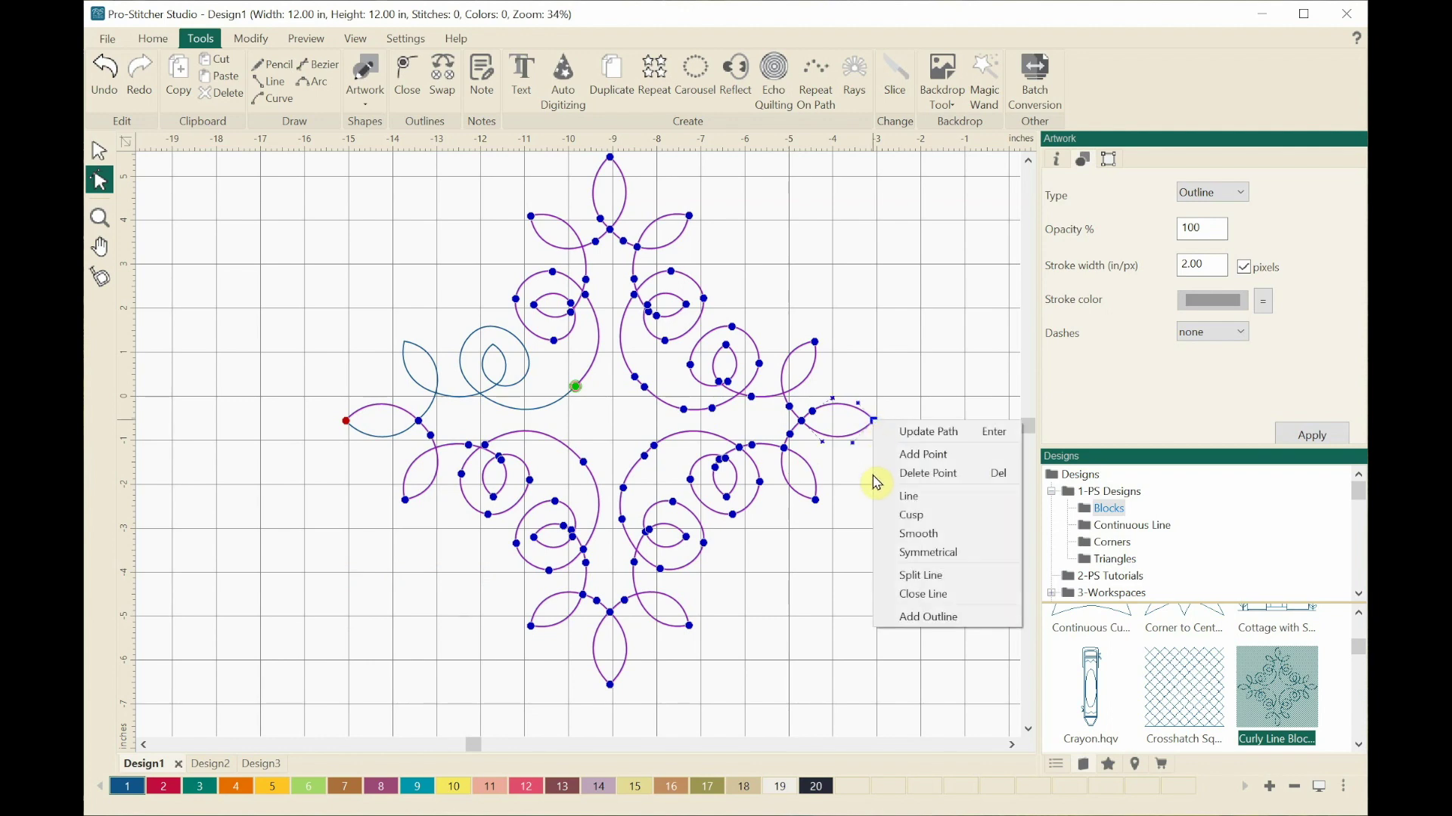
pyautogui.click(908, 575)
pyautogui.click(99, 151)
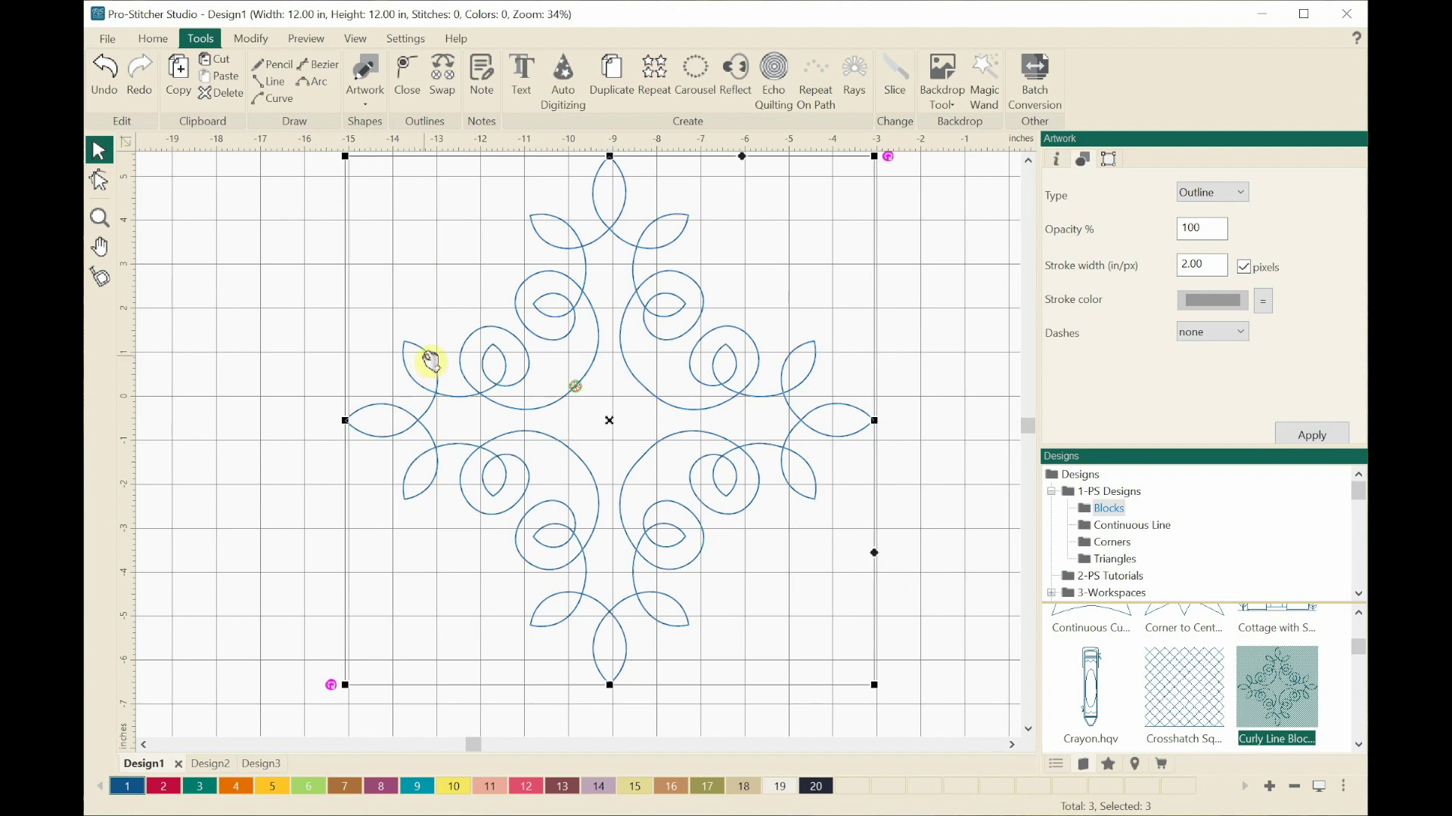
# Step: Ungroup the split block and show its separate artwork pieces in the Sequence list
pyautogui.rightClick(438, 312)
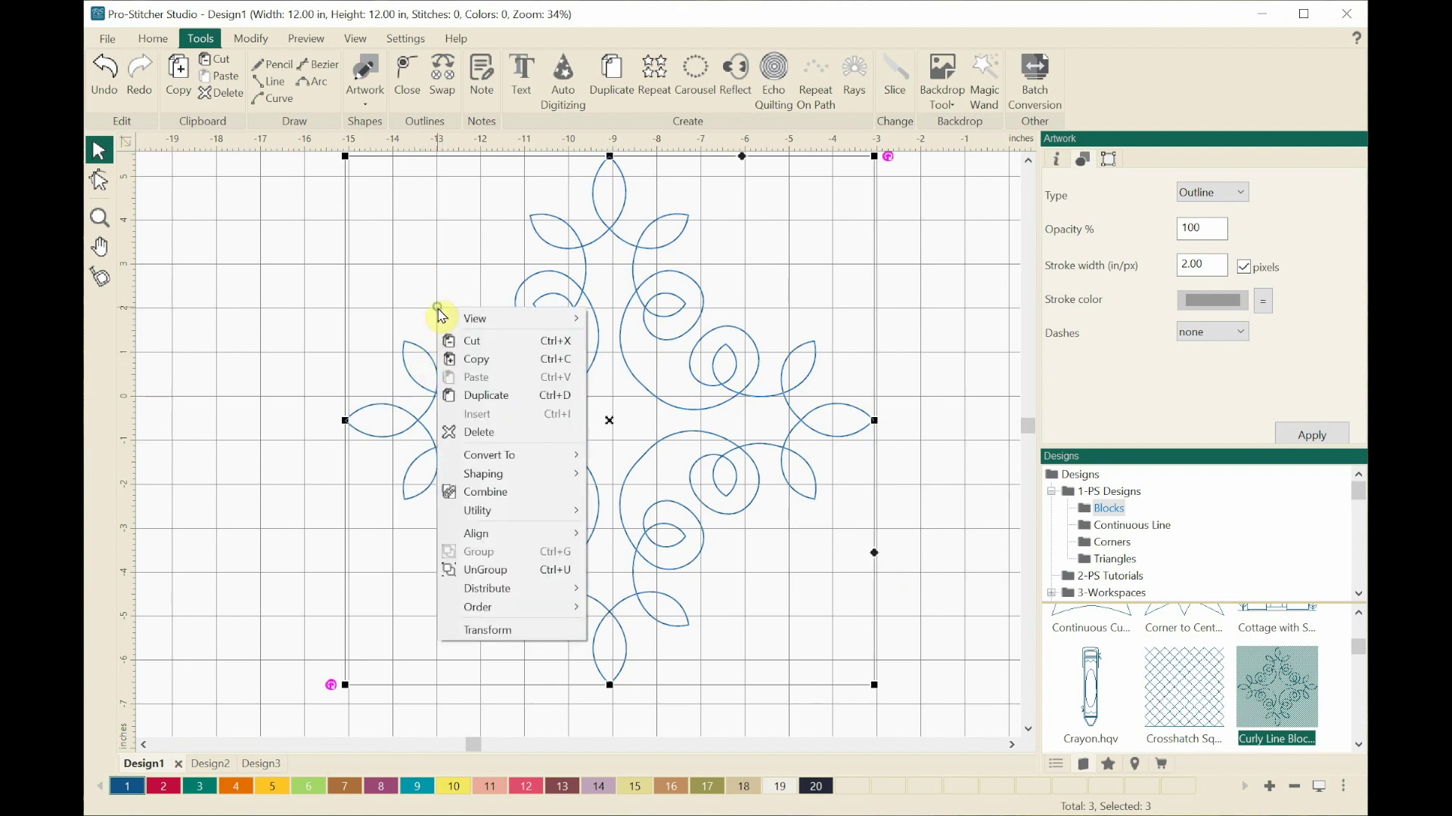
pyautogui.click(486, 571)
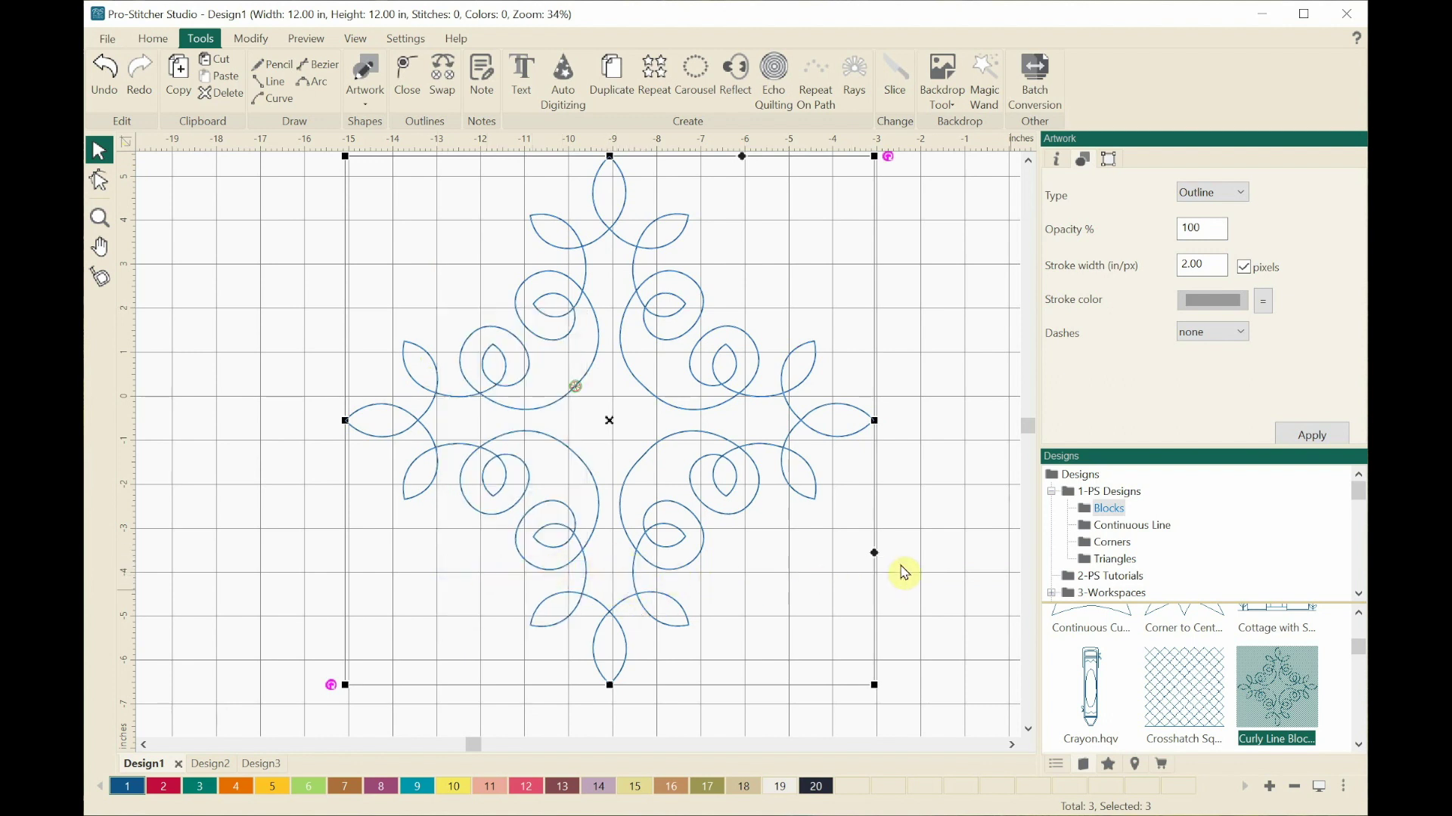
pyautogui.click(1056, 764)
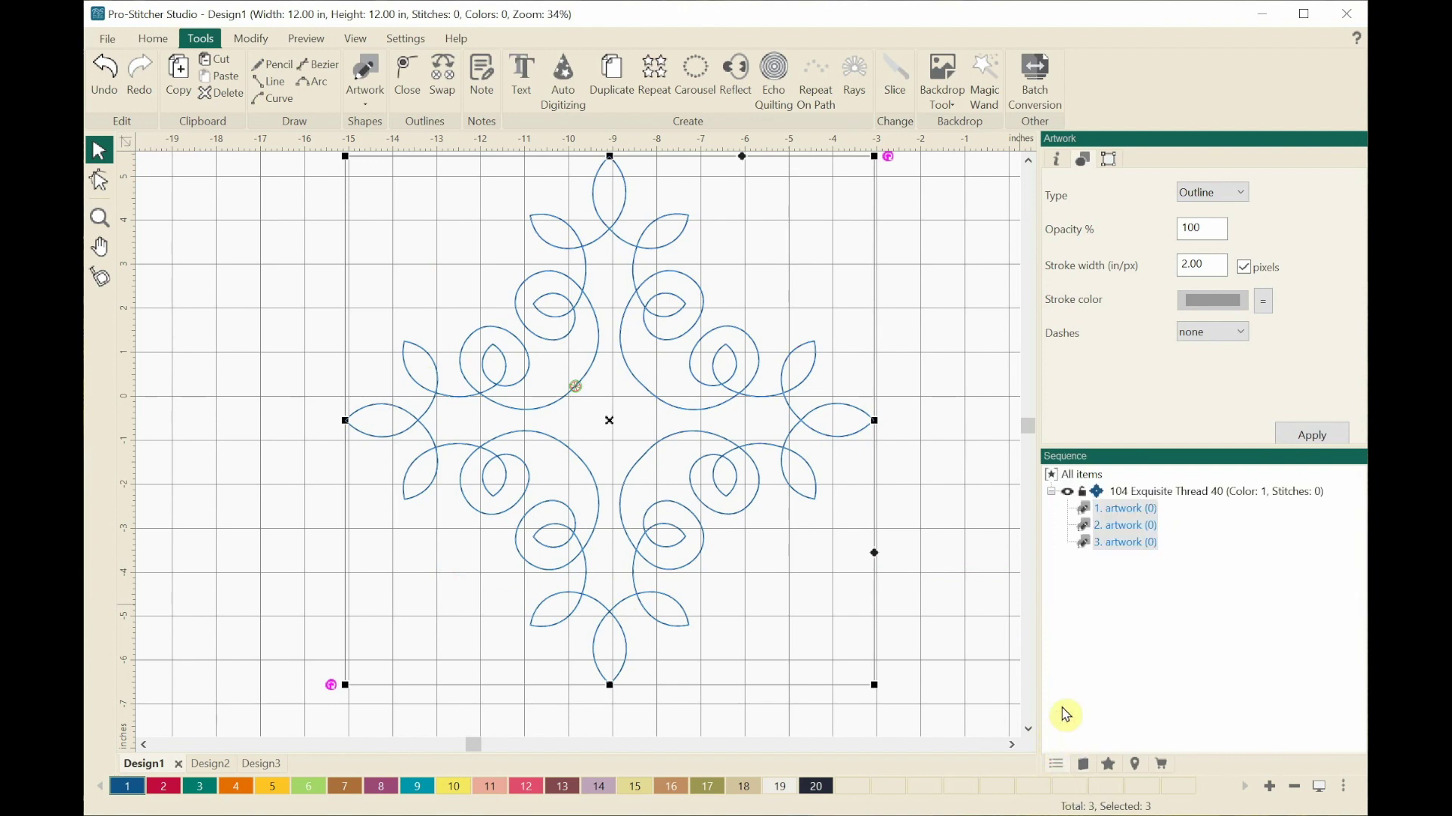
# Step: Delete the two artwork pieces that form the upper half of the block, keeping only the lower triangle
pyautogui.moveTo(1089, 553)
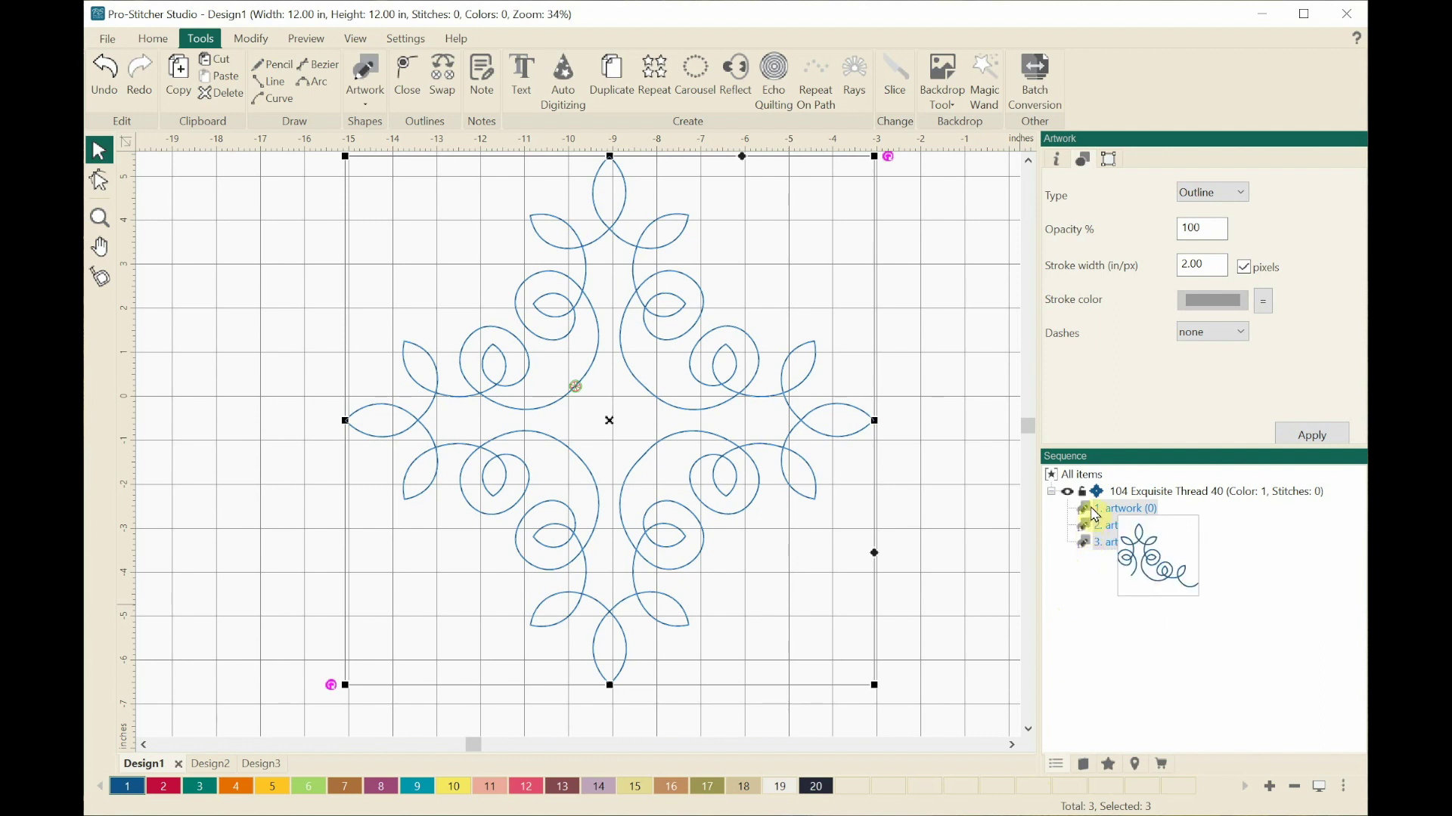
pyautogui.click(1095, 516)
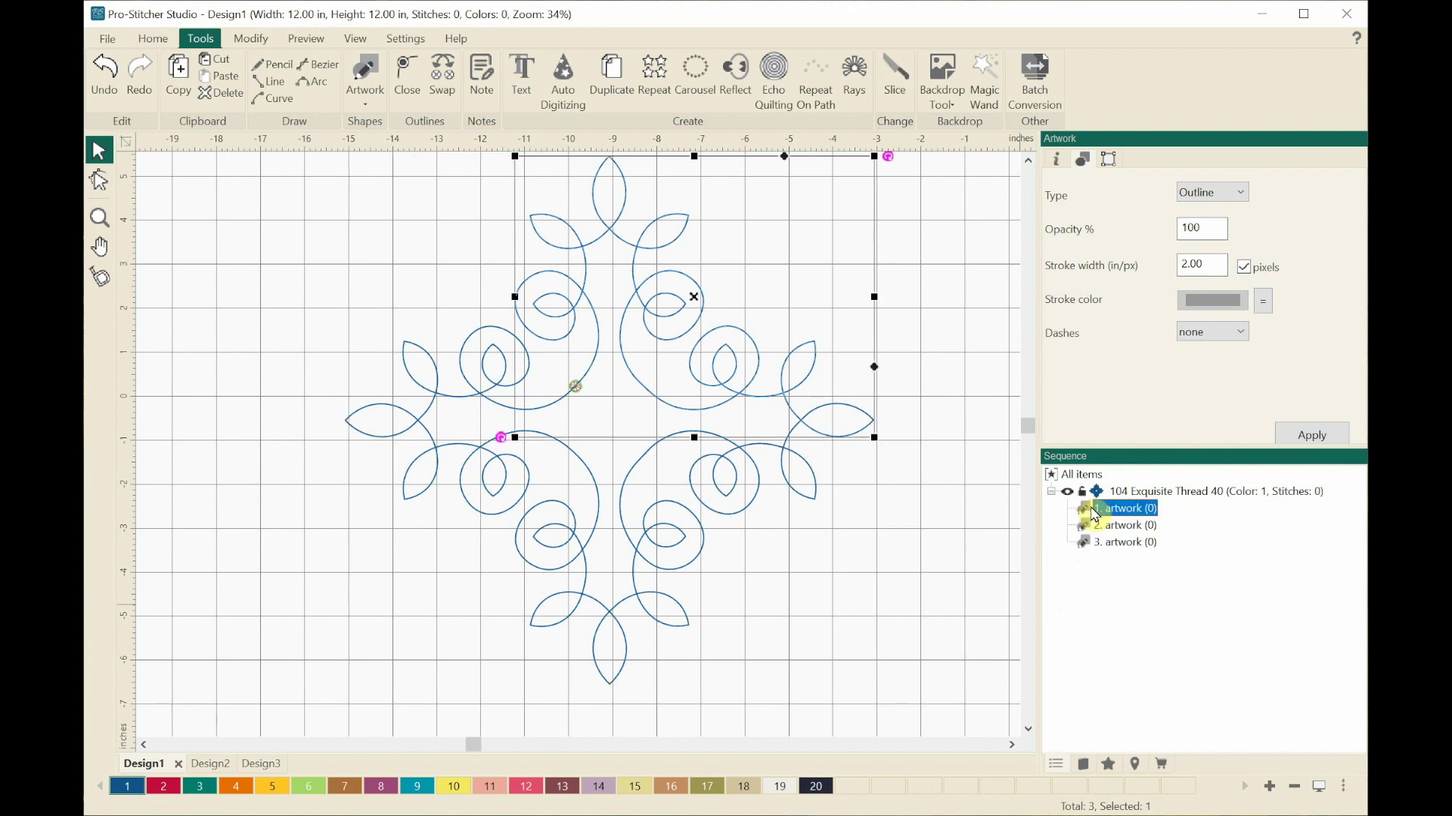
pyautogui.rightClick(1095, 515)
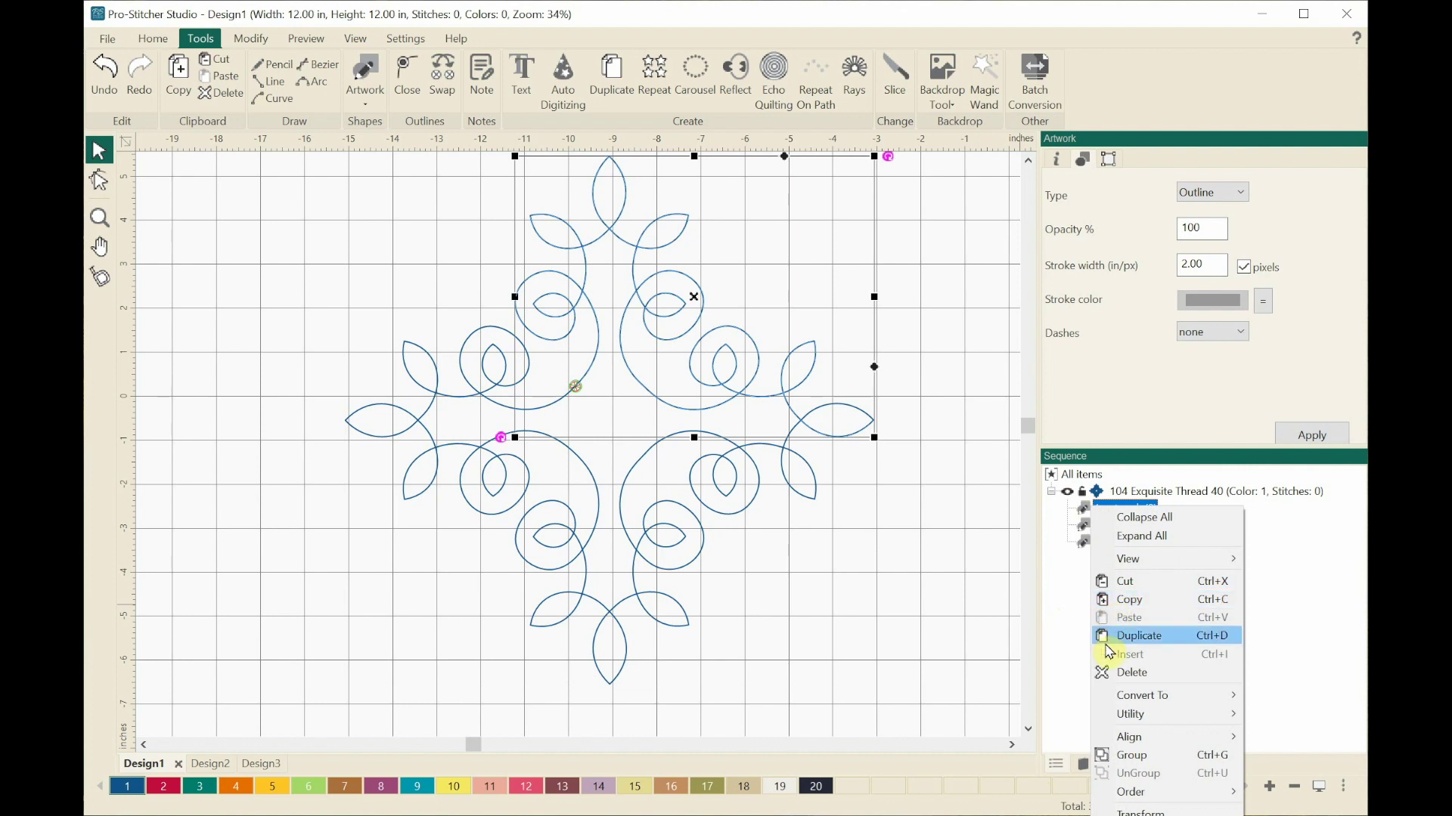
pyautogui.click(1118, 672)
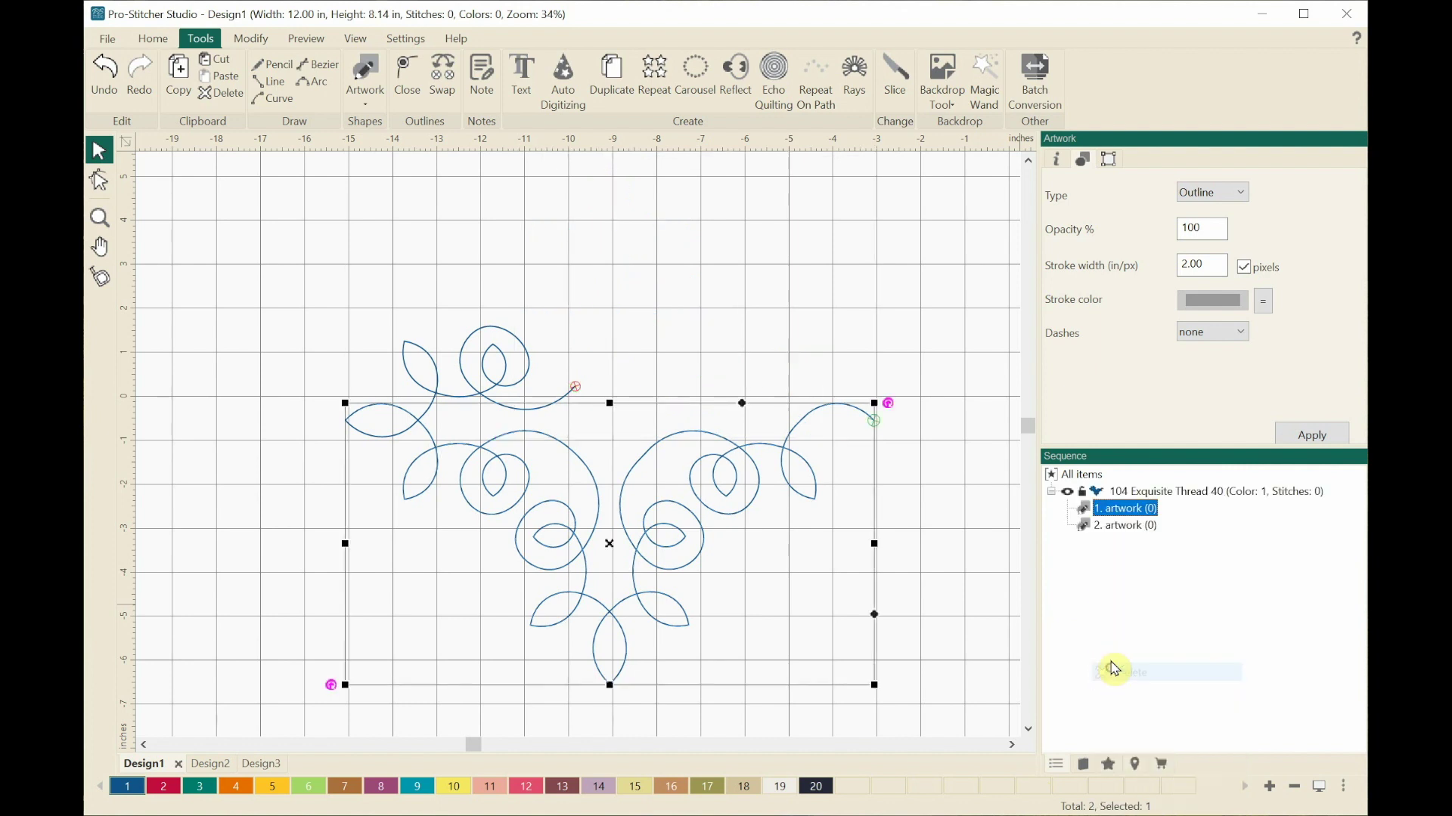
pyautogui.click(1086, 527)
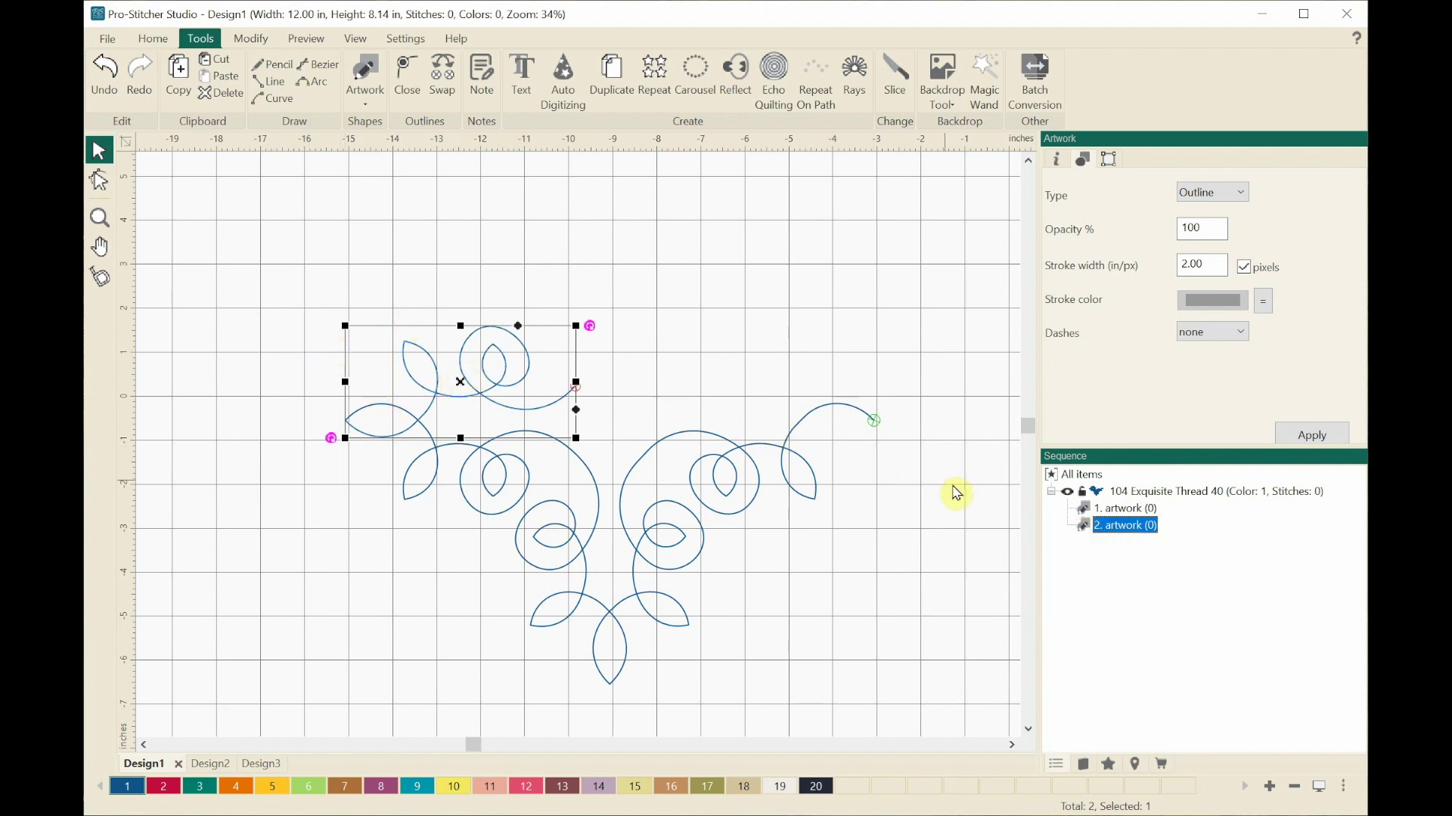
pyautogui.moveTo(1086, 532)
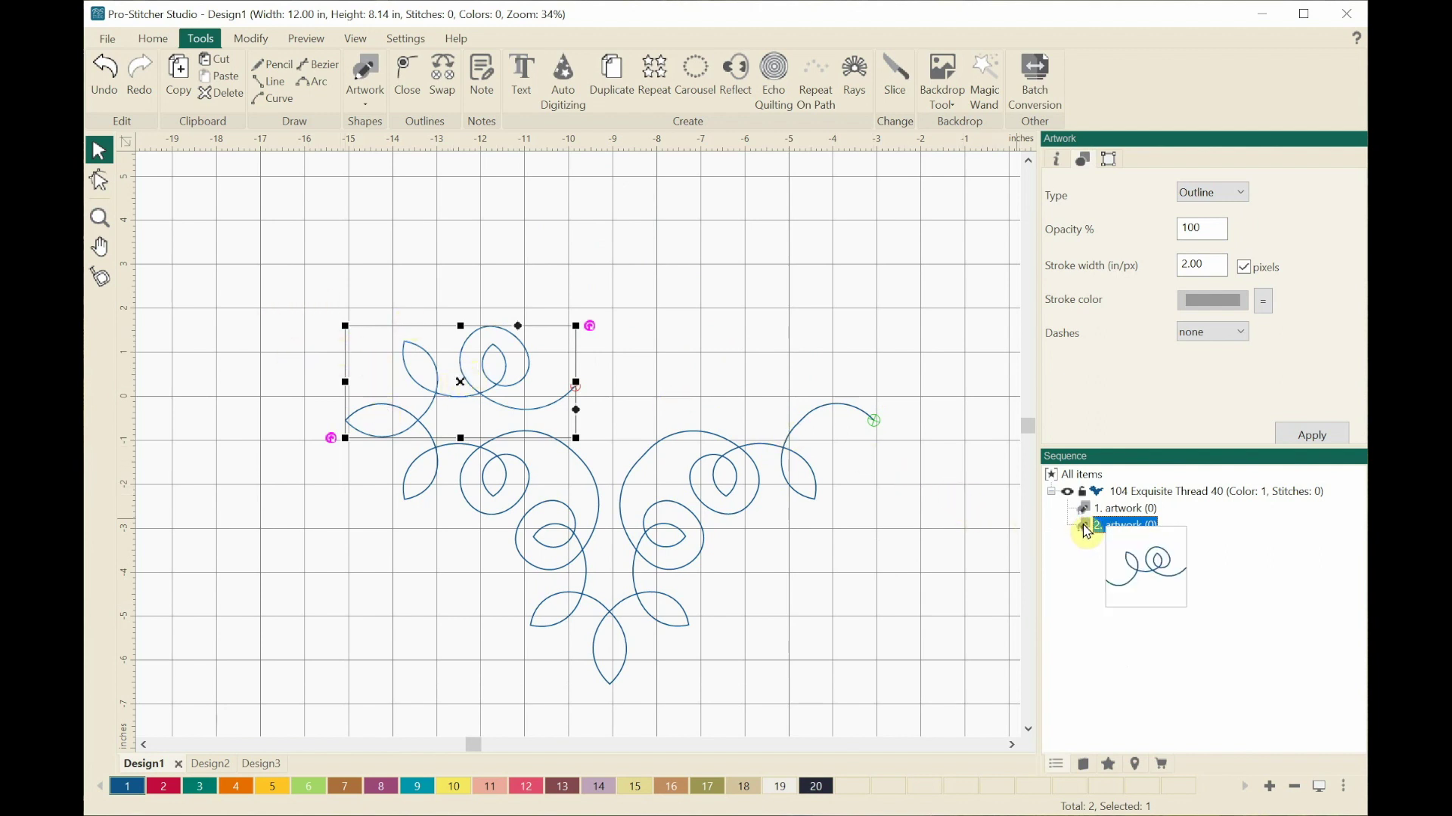
pyautogui.rightClick(1085, 526)
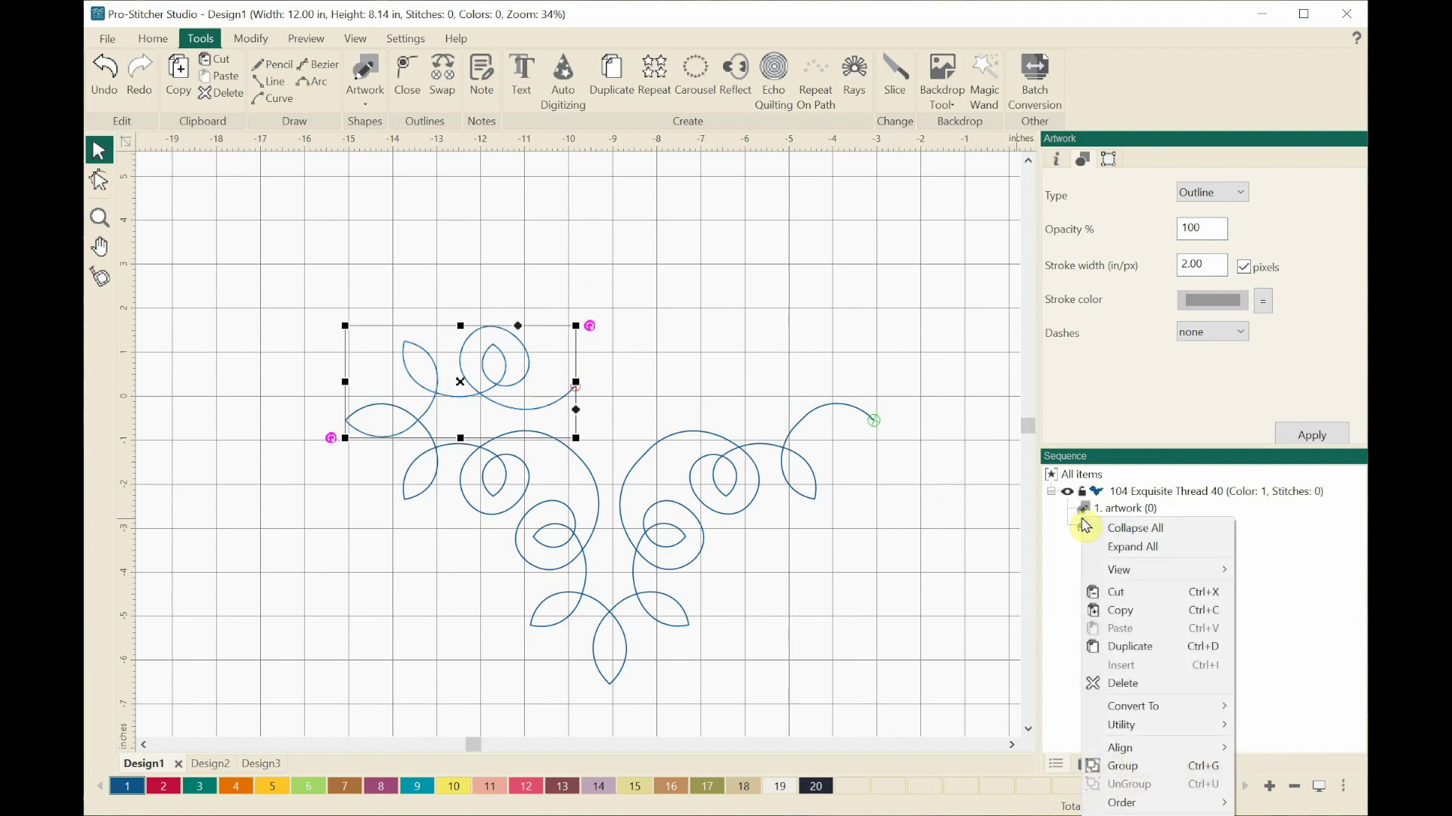
pyautogui.click(1125, 685)
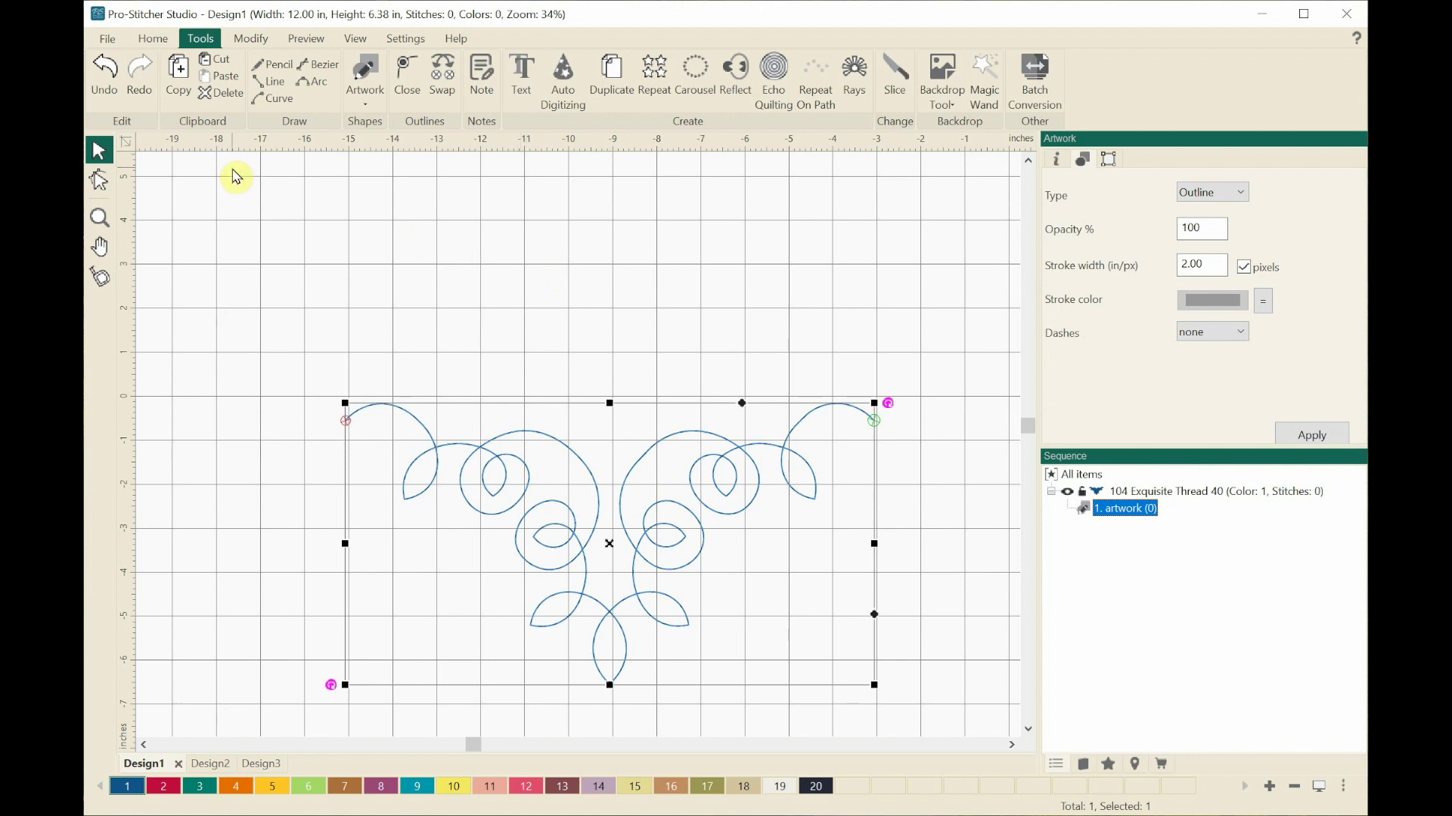
# Step: Flip the remaining triangle so its peak points up and preview it as a Repeat pattern with number down set to 1
pyautogui.click(249, 42)
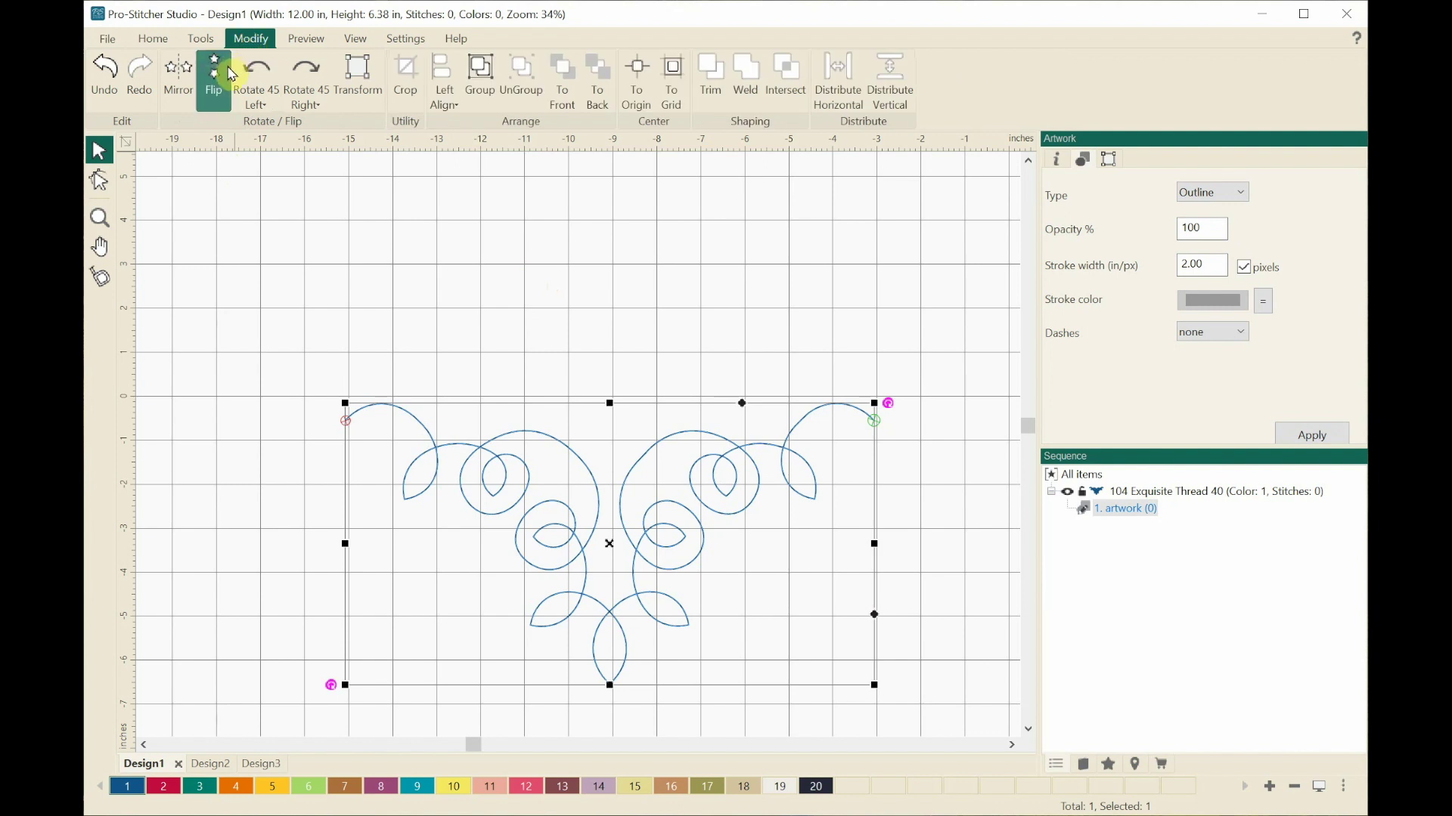
pyautogui.click(217, 95)
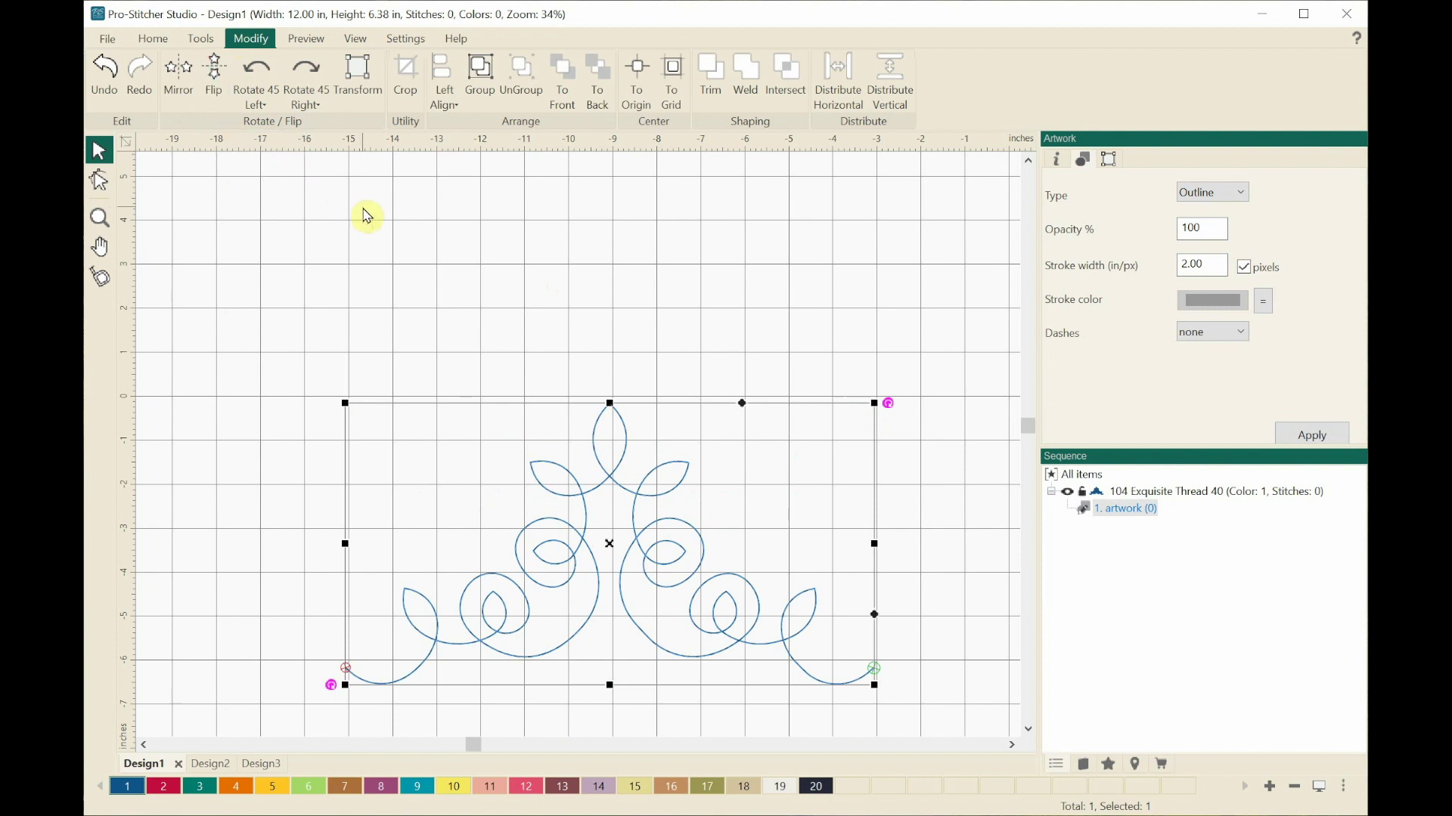
pyautogui.click(201, 43)
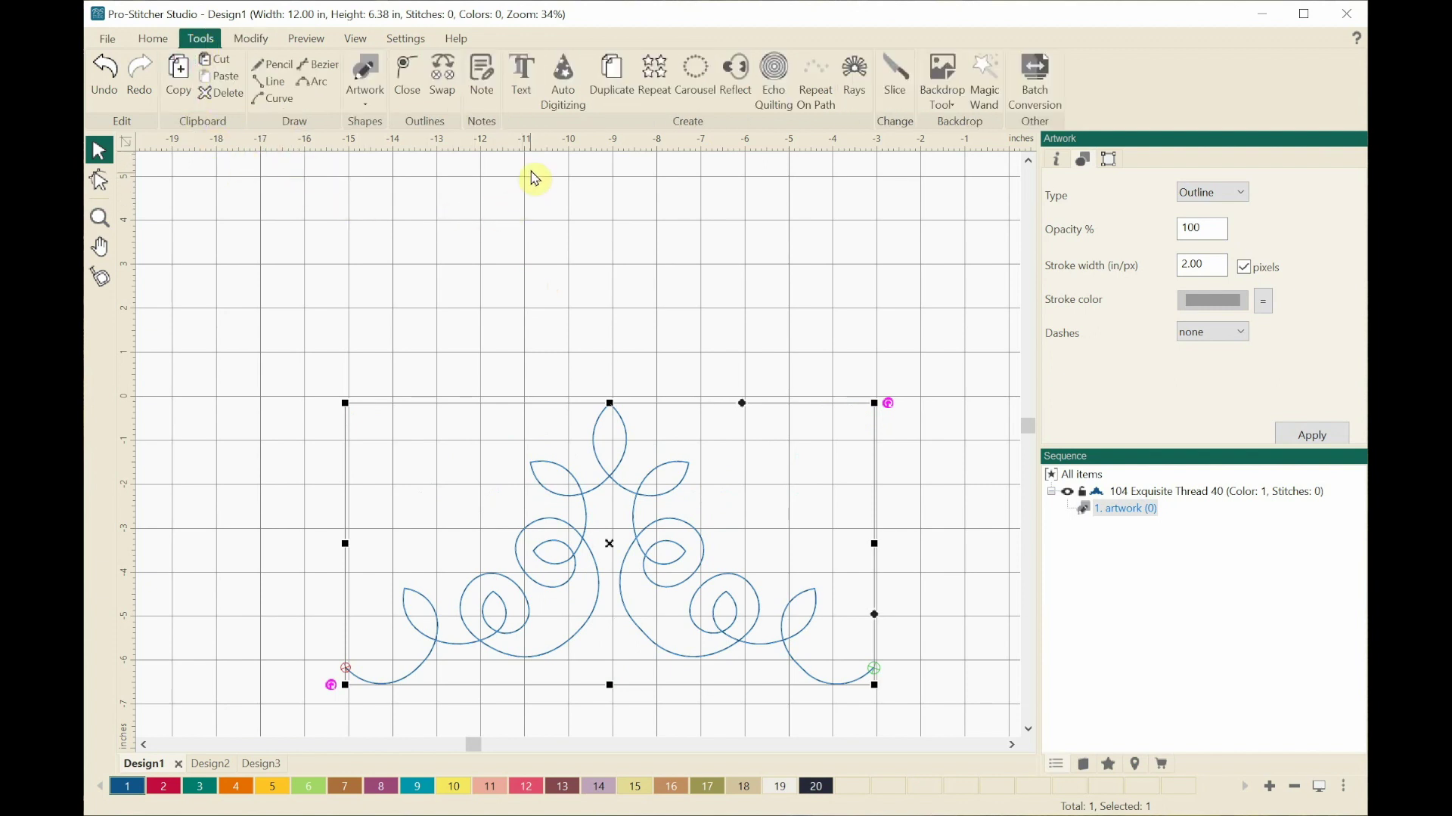
pyautogui.click(654, 88)
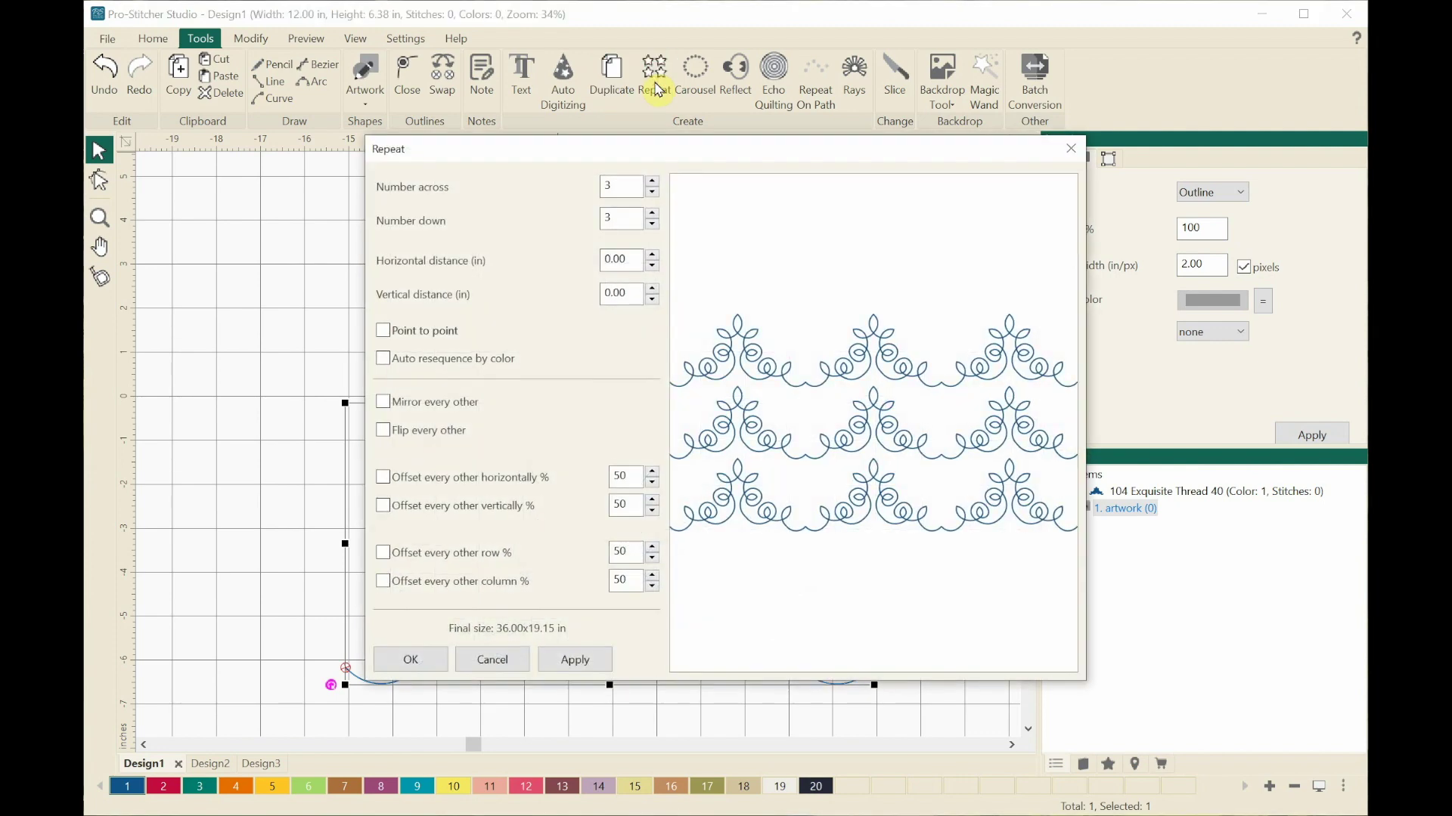
pyautogui.click(651, 224)
pyautogui.click(651, 225)
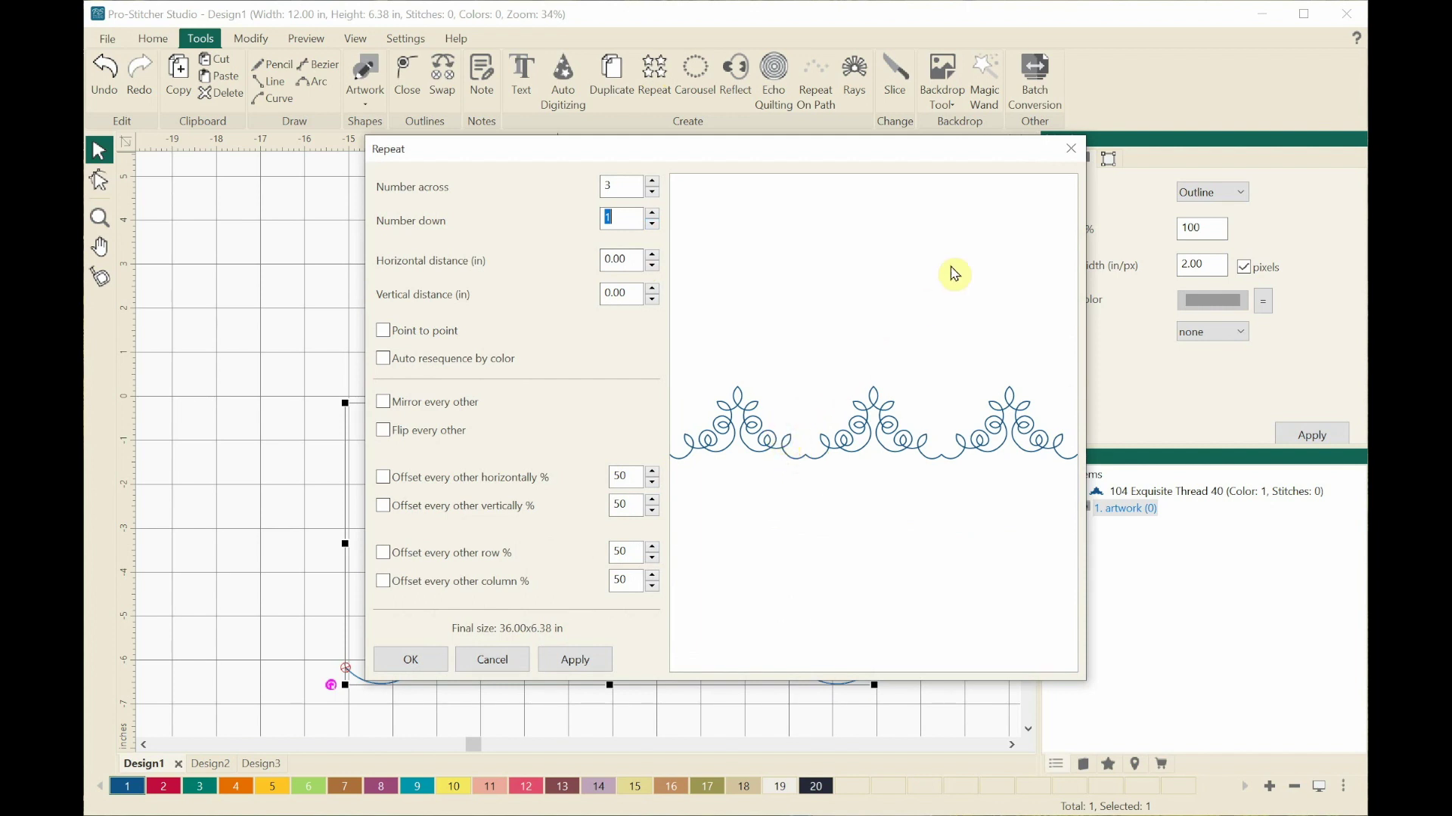
# Step: Close the repeat preview without applying it and delete the triangle artwork from the workspace
pyautogui.click(1072, 149)
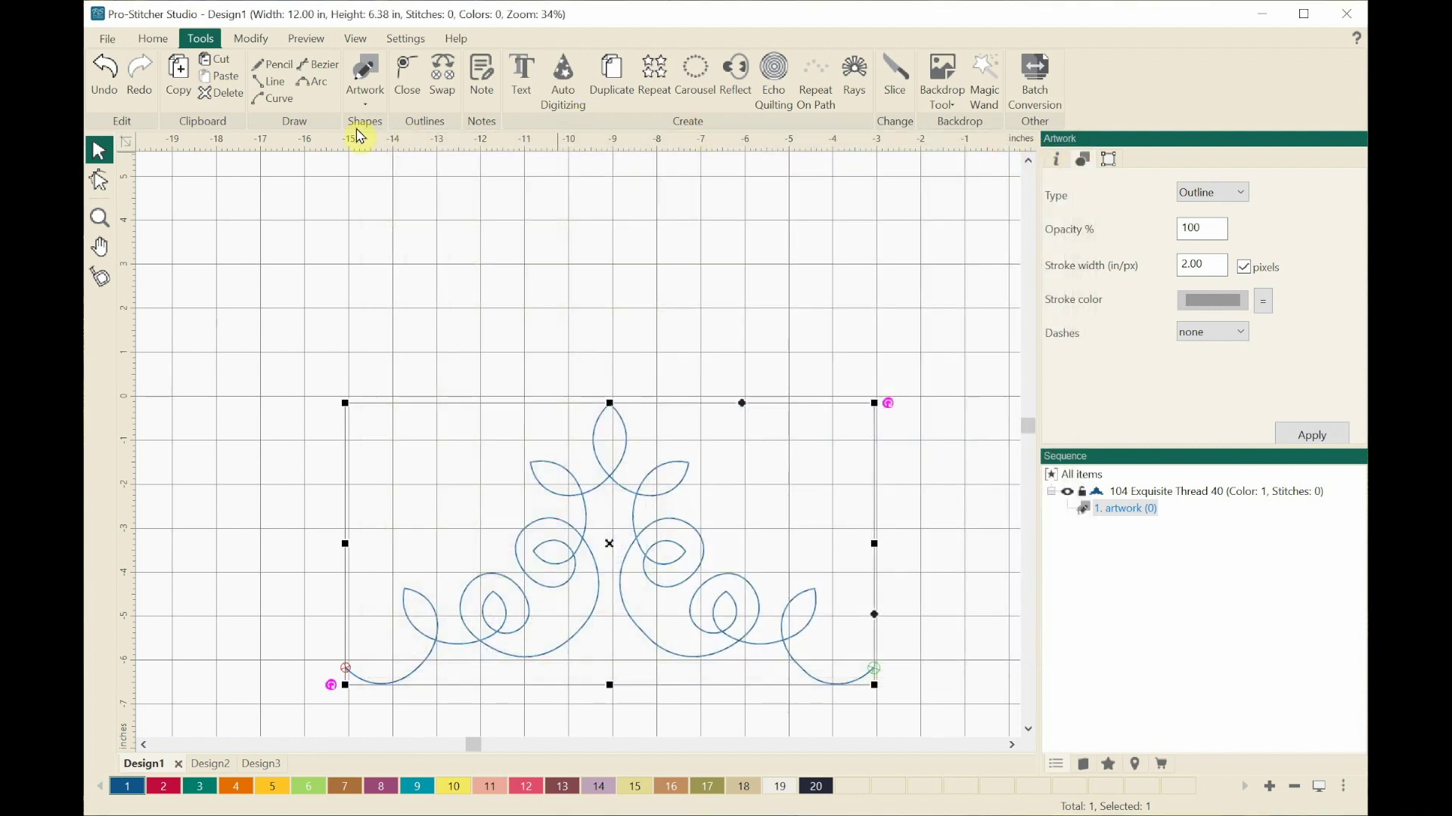
pyautogui.click(231, 96)
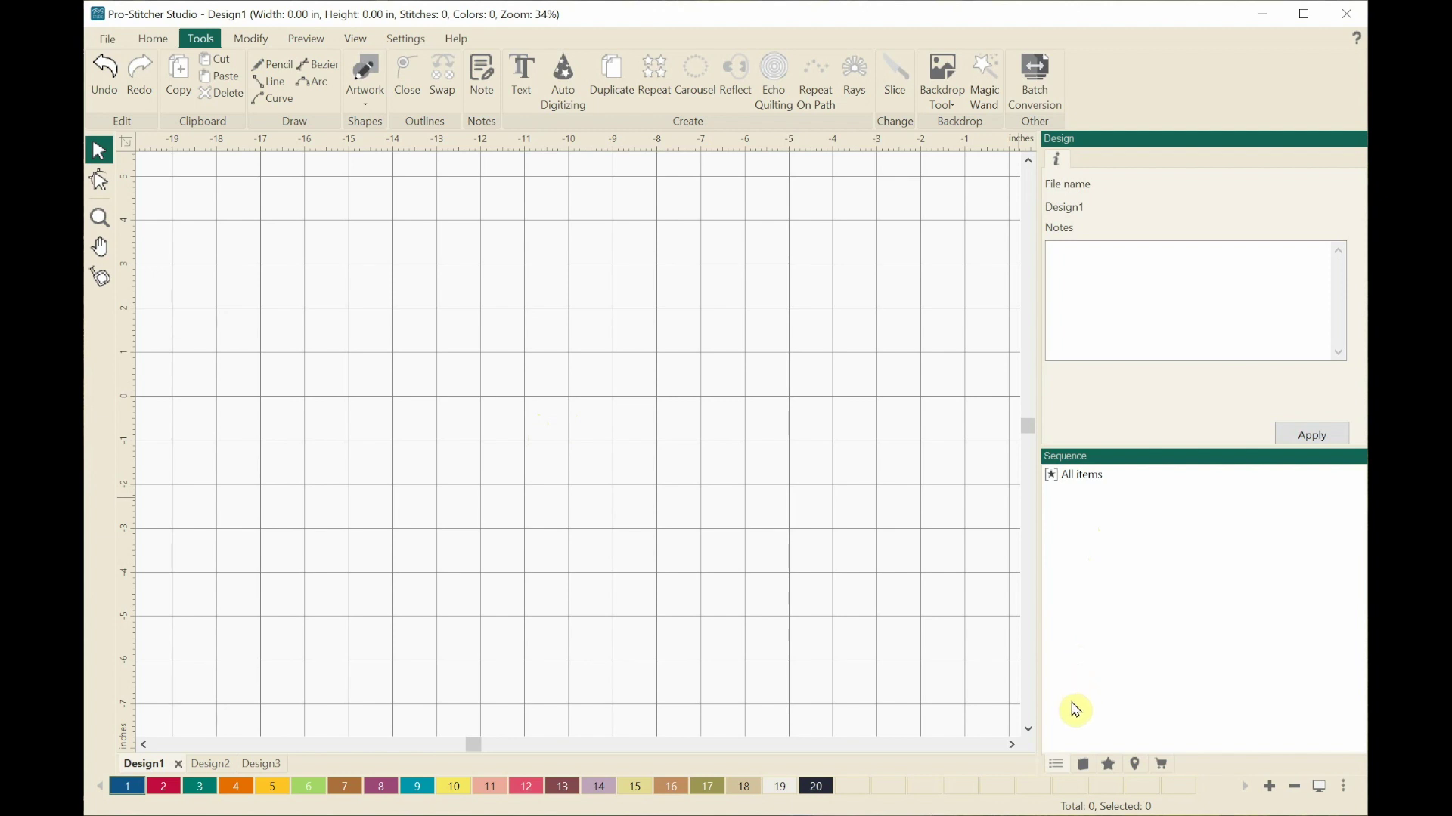
# Step: Add the modern leaf design from the Sweet Dreams Quilt Studio folder of the design library to the workspace
pyautogui.click(1084, 764)
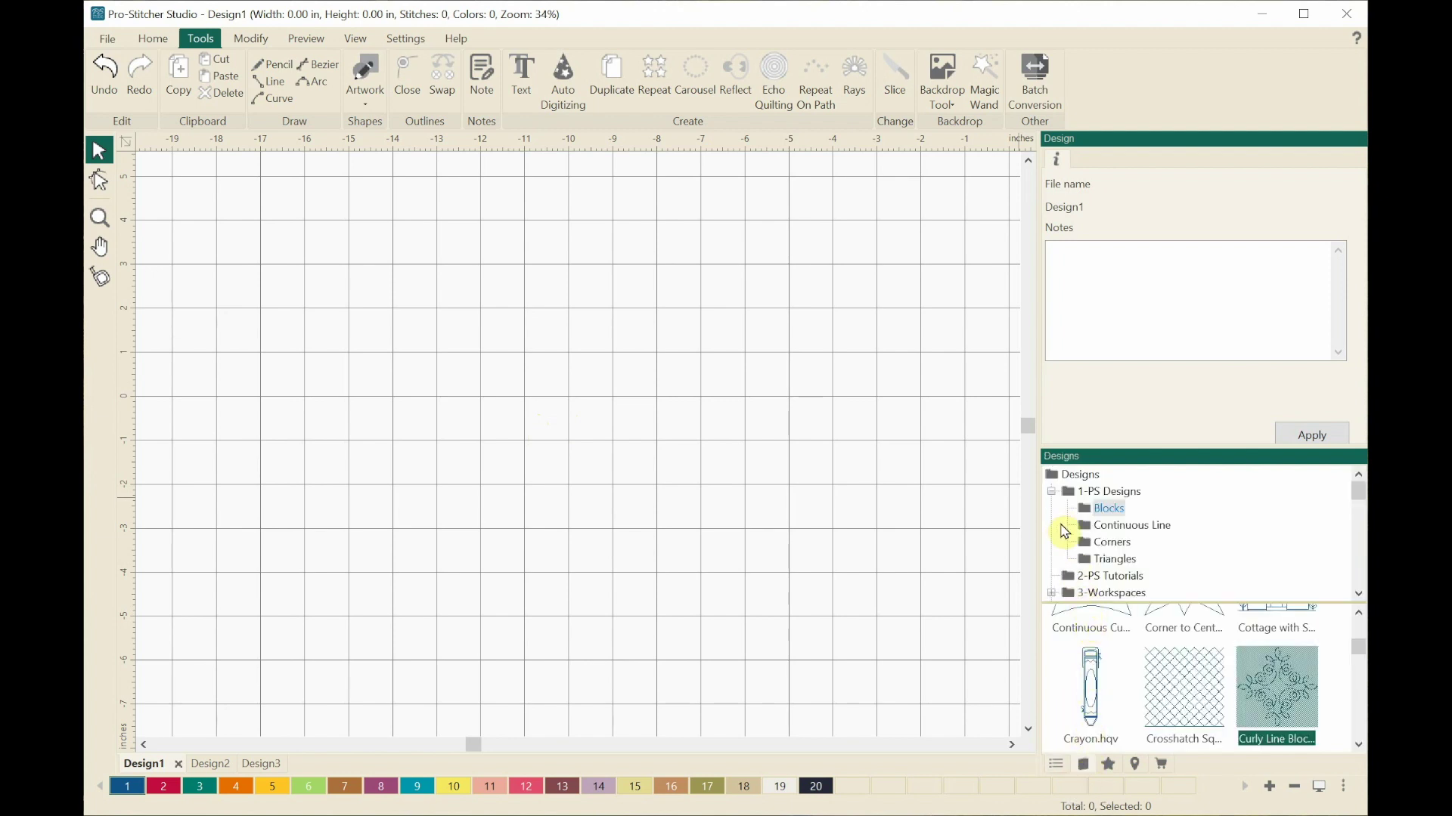
pyautogui.scroll(-10, 1084, 536)
pyautogui.scroll(-5, 1084, 536)
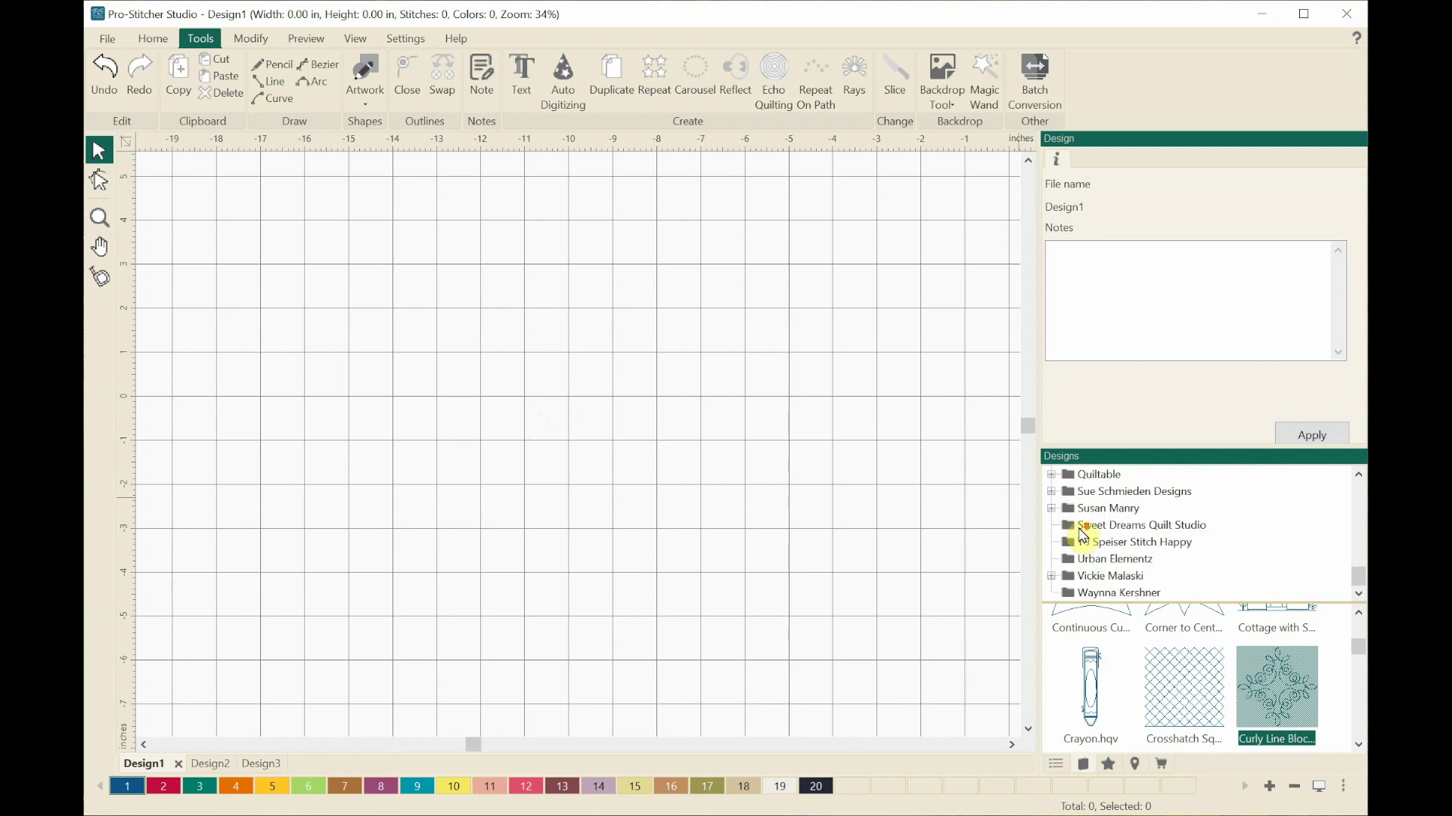
pyautogui.click(1094, 529)
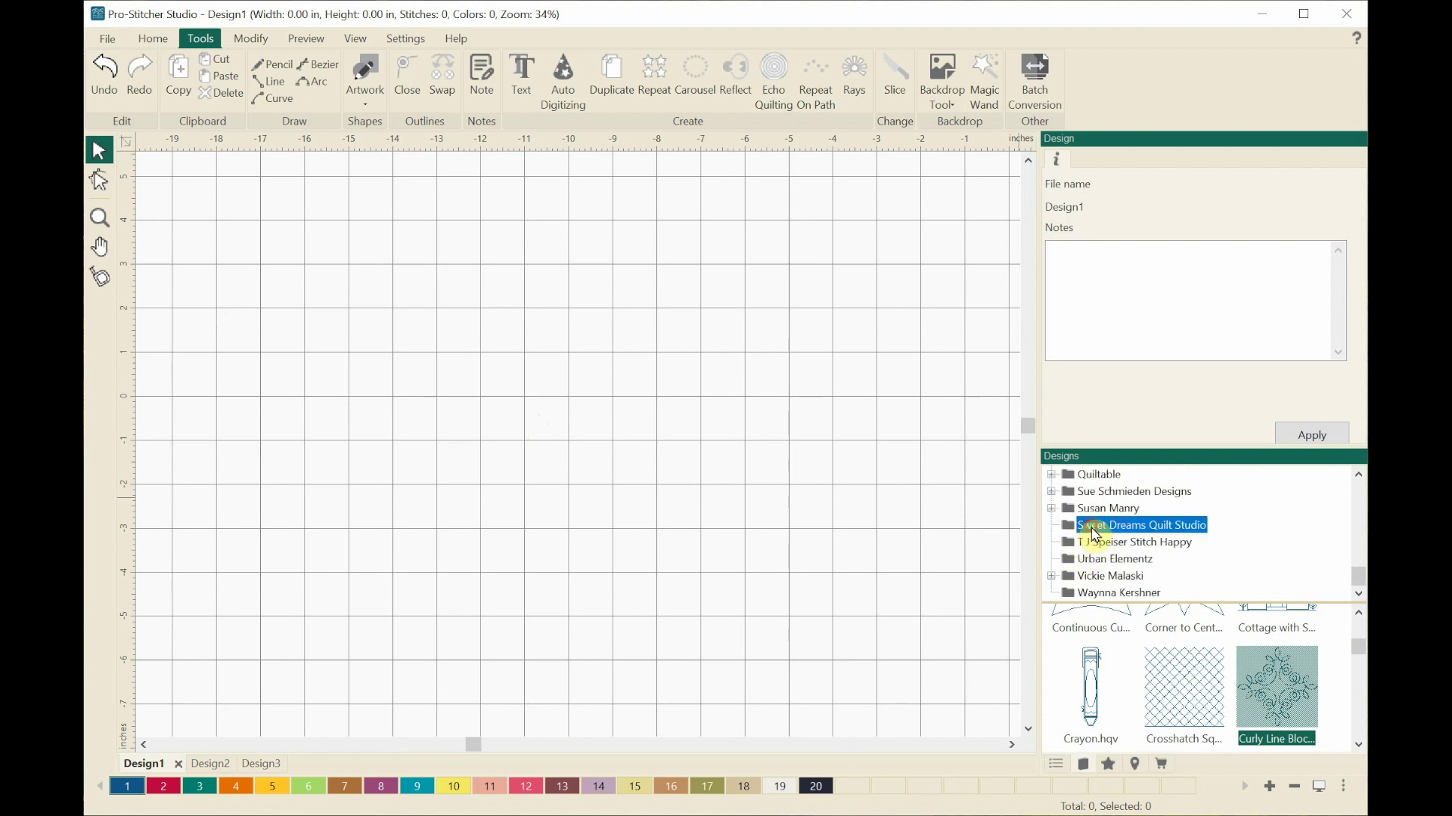
pyautogui.scroll(-2, 1164, 656)
pyautogui.scroll(-5, 1164, 646)
pyautogui.scroll(-1, 1166, 638)
pyautogui.scroll(-4, 1162, 635)
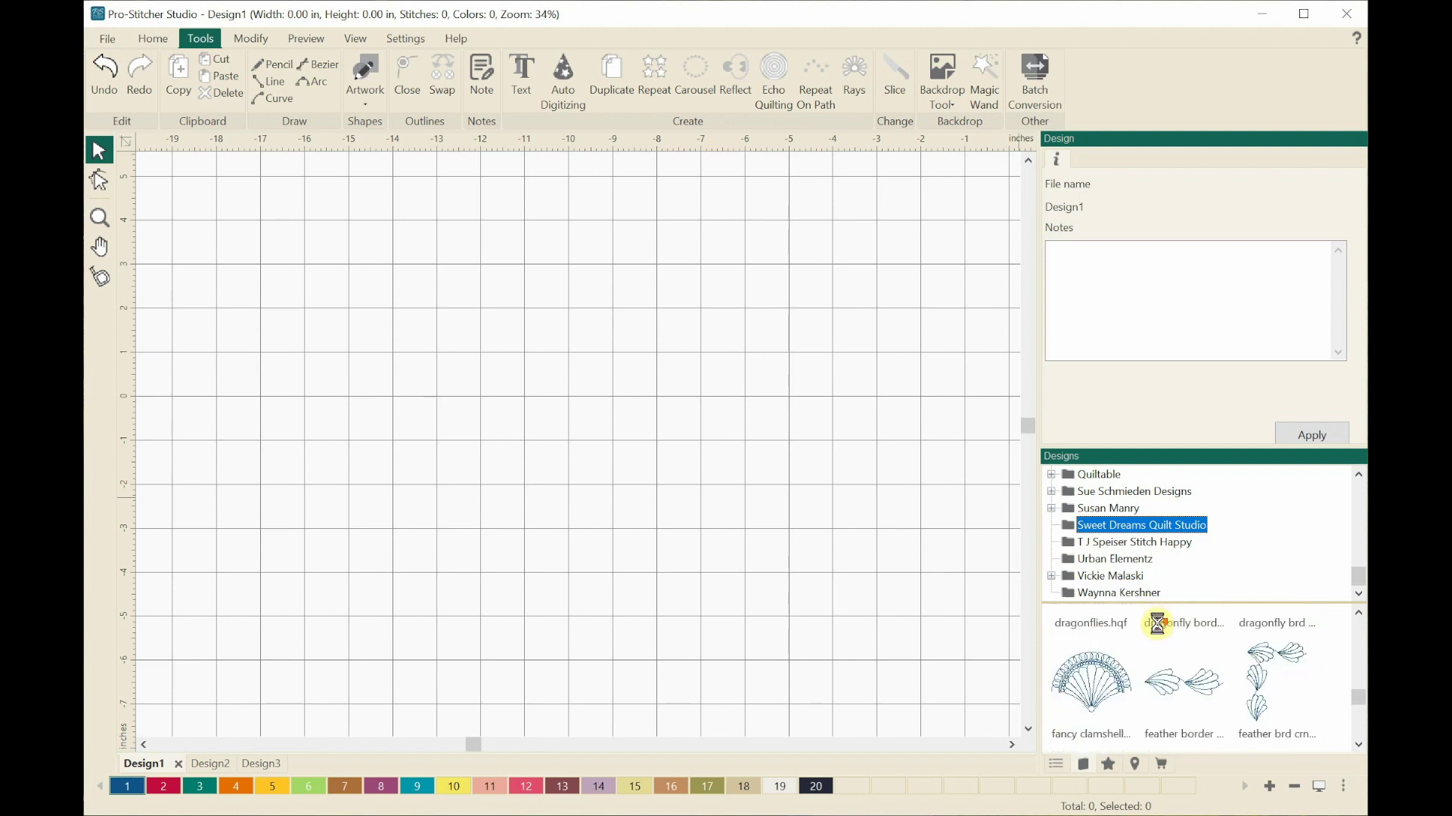
pyautogui.scroll(-1, 1162, 633)
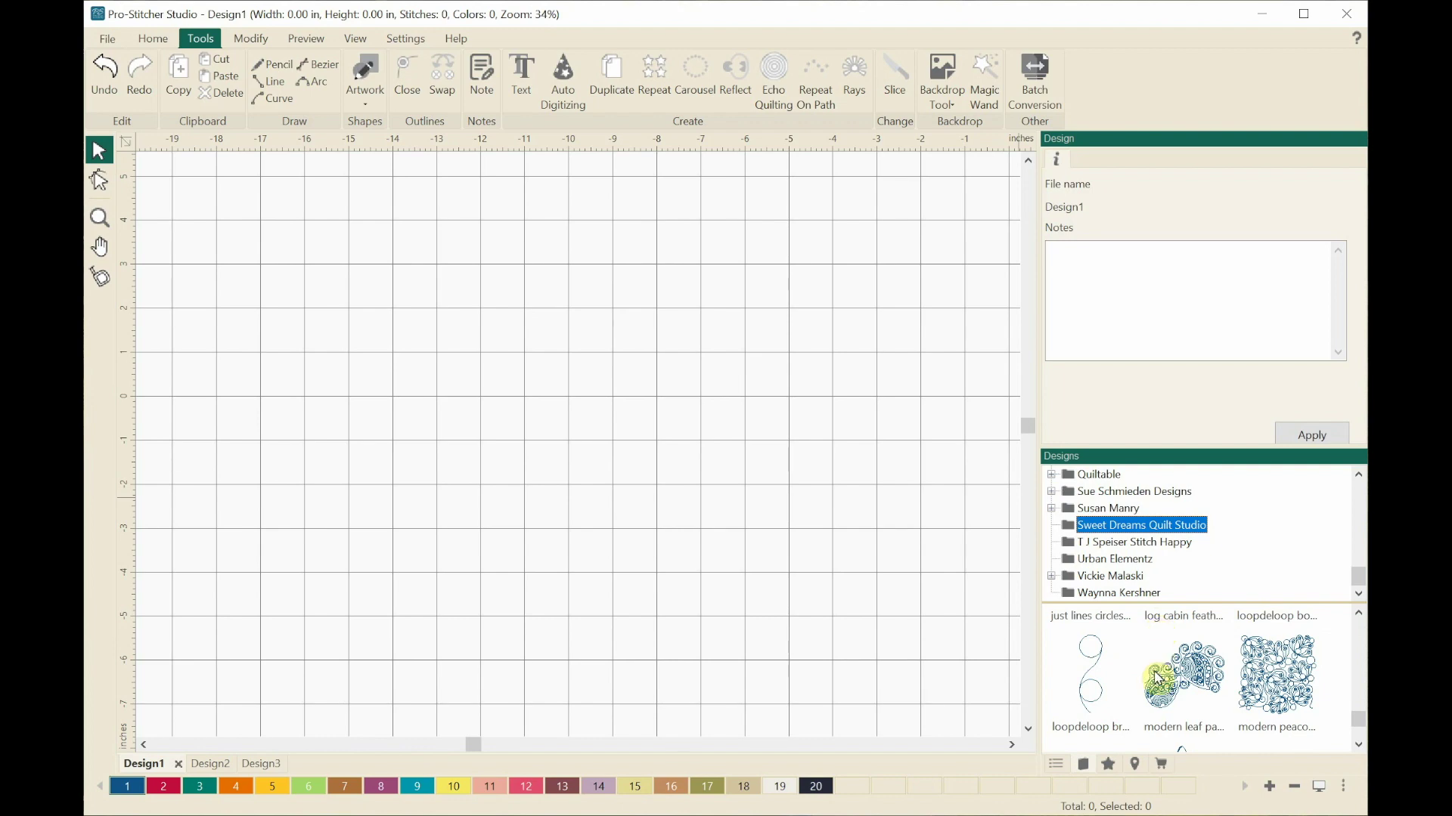
pyautogui.moveTo(1168, 684); pyautogui.dragTo(599, 405)
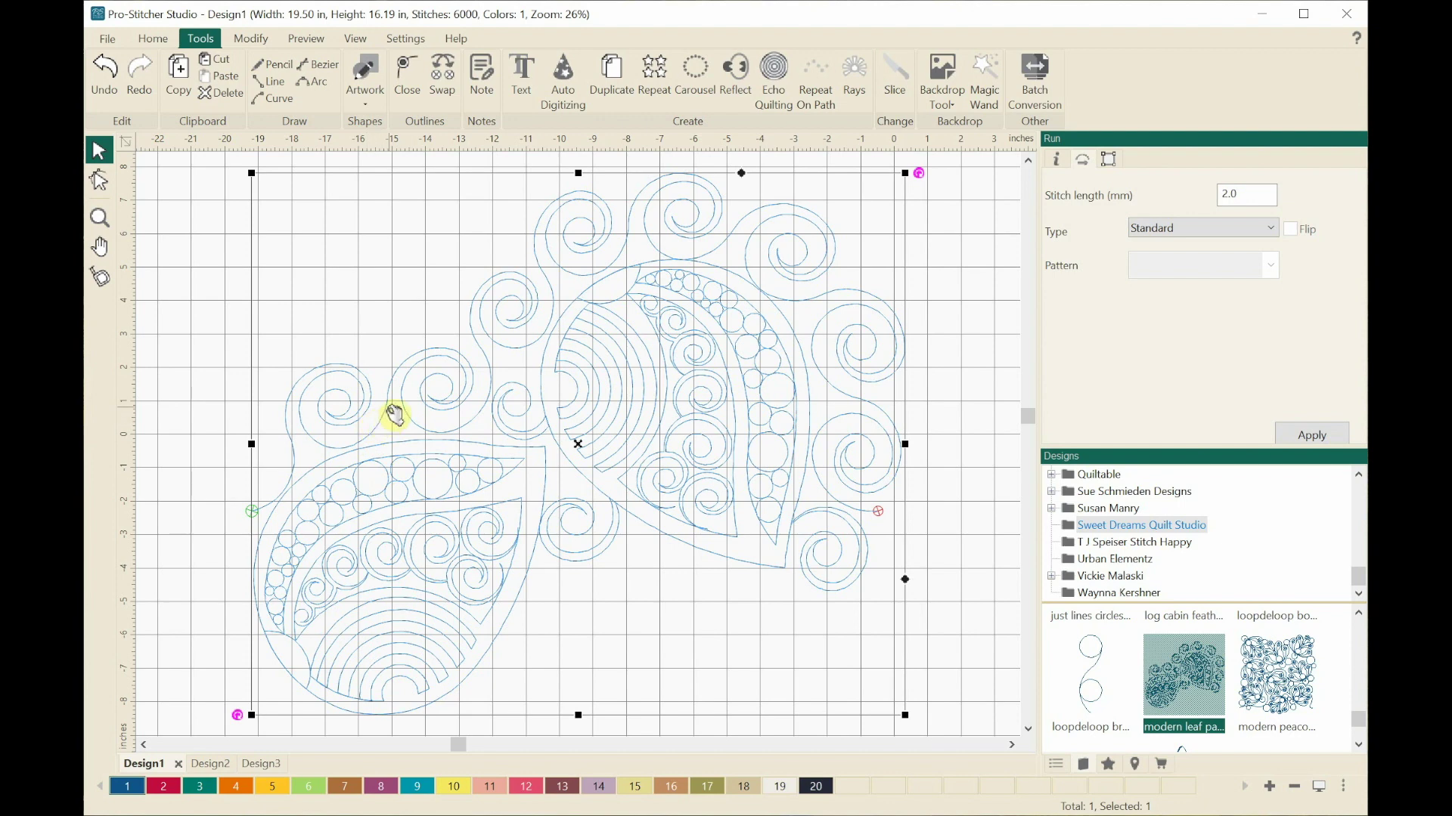
# Step: Convert the modern leaf design to artwork and check its edit points
pyautogui.rightClick(415, 347)
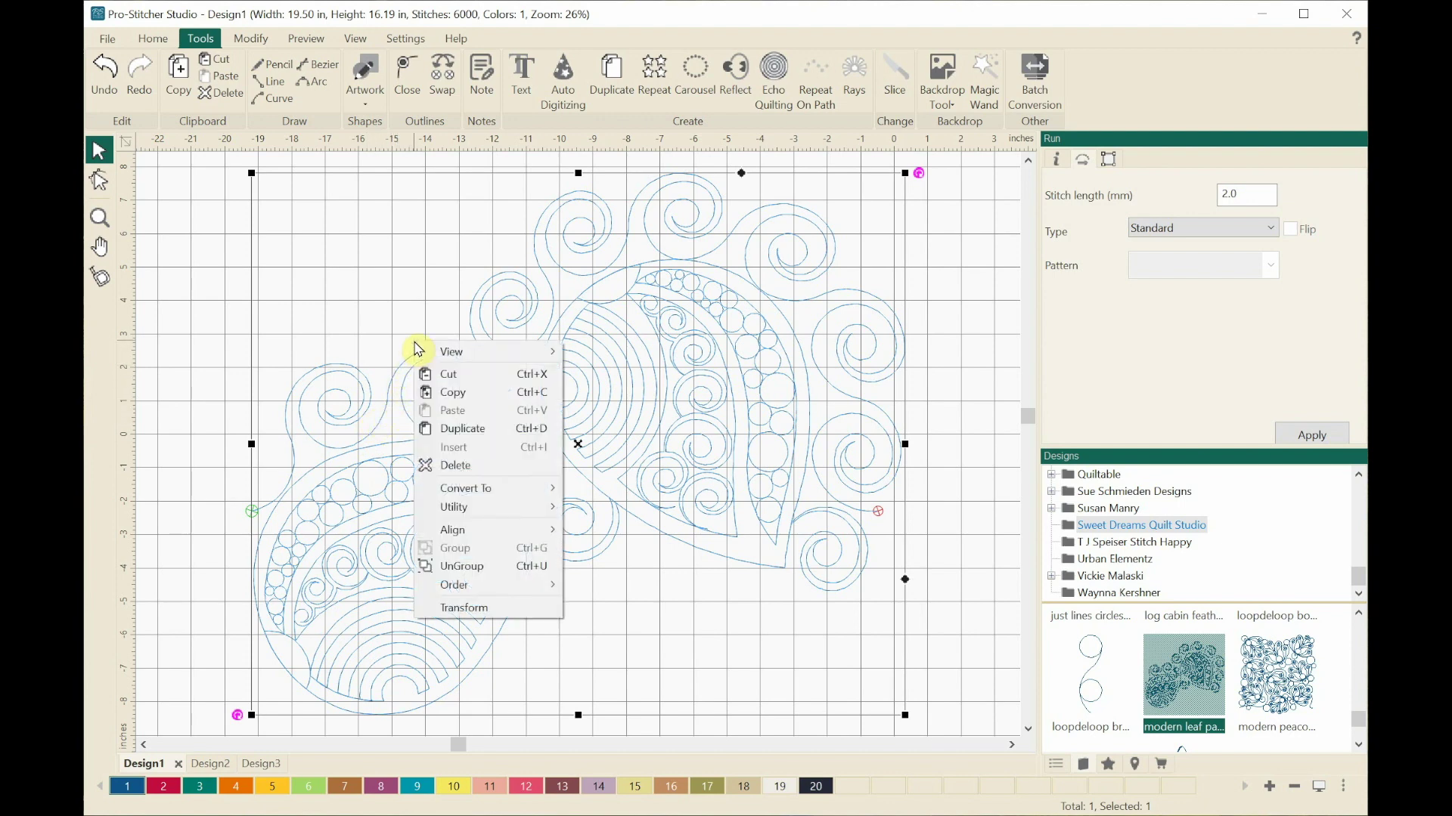
pyautogui.moveTo(471, 490)
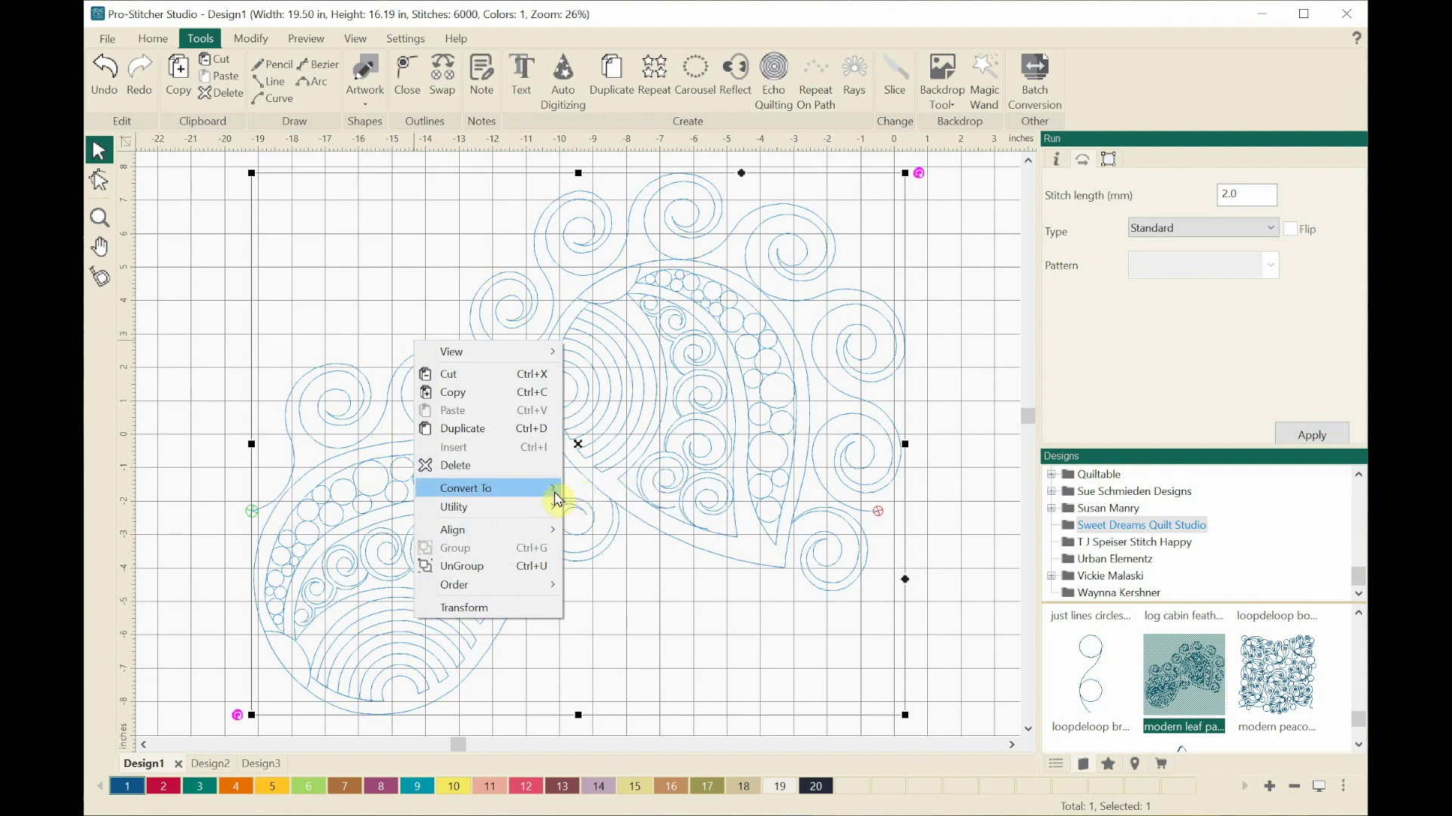
pyautogui.click(592, 511)
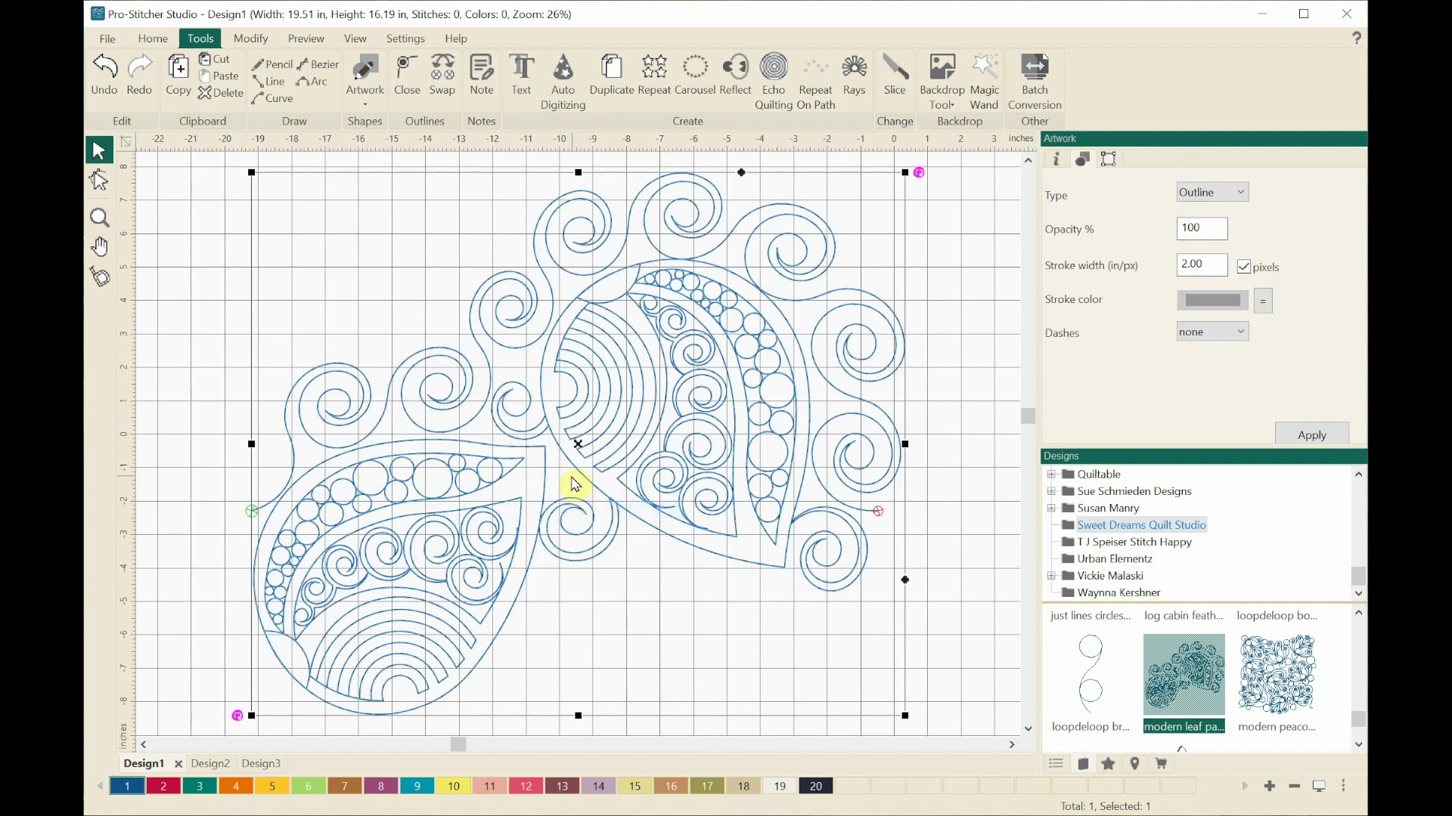
pyautogui.click(101, 182)
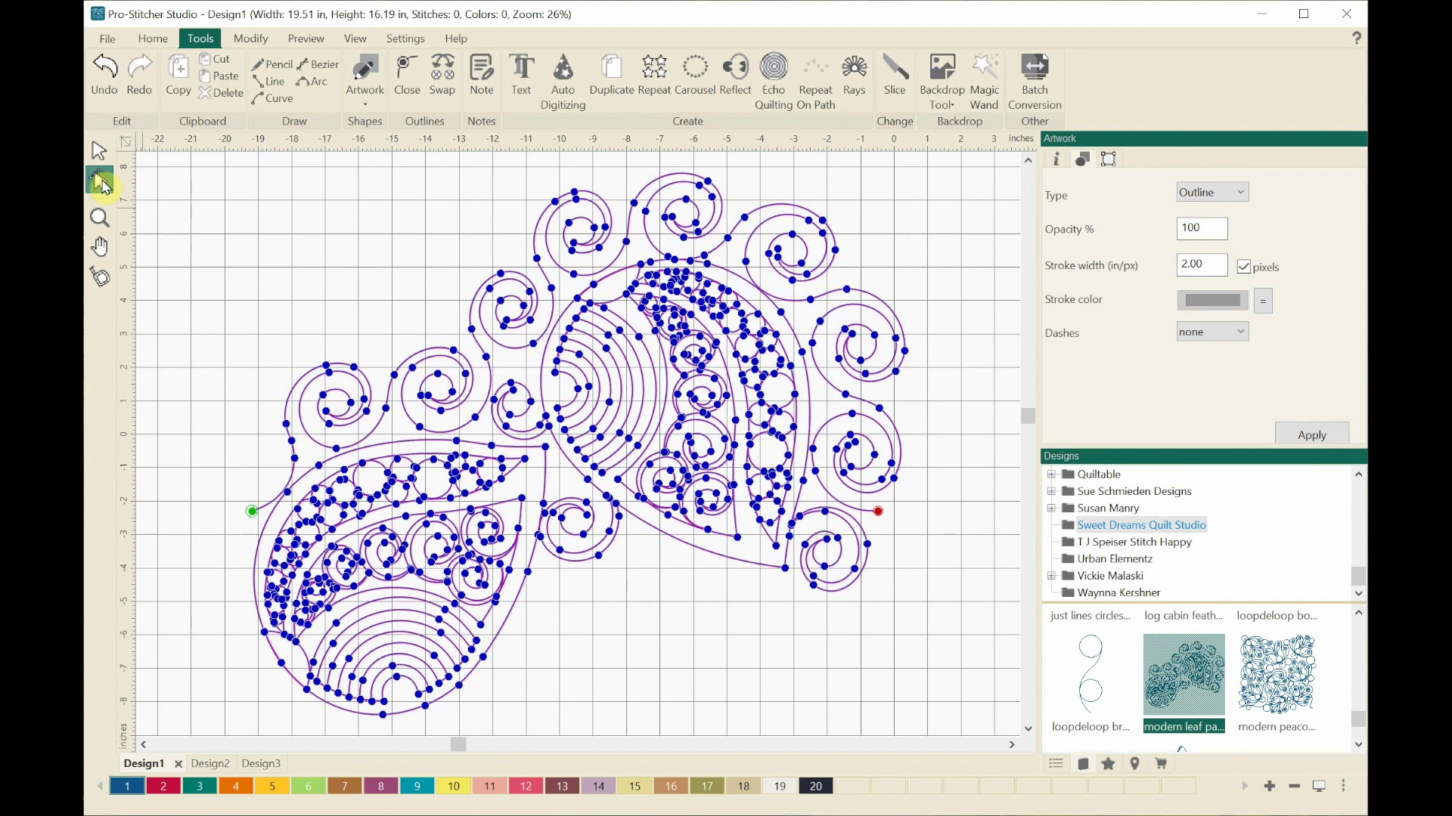
pyautogui.click(99, 150)
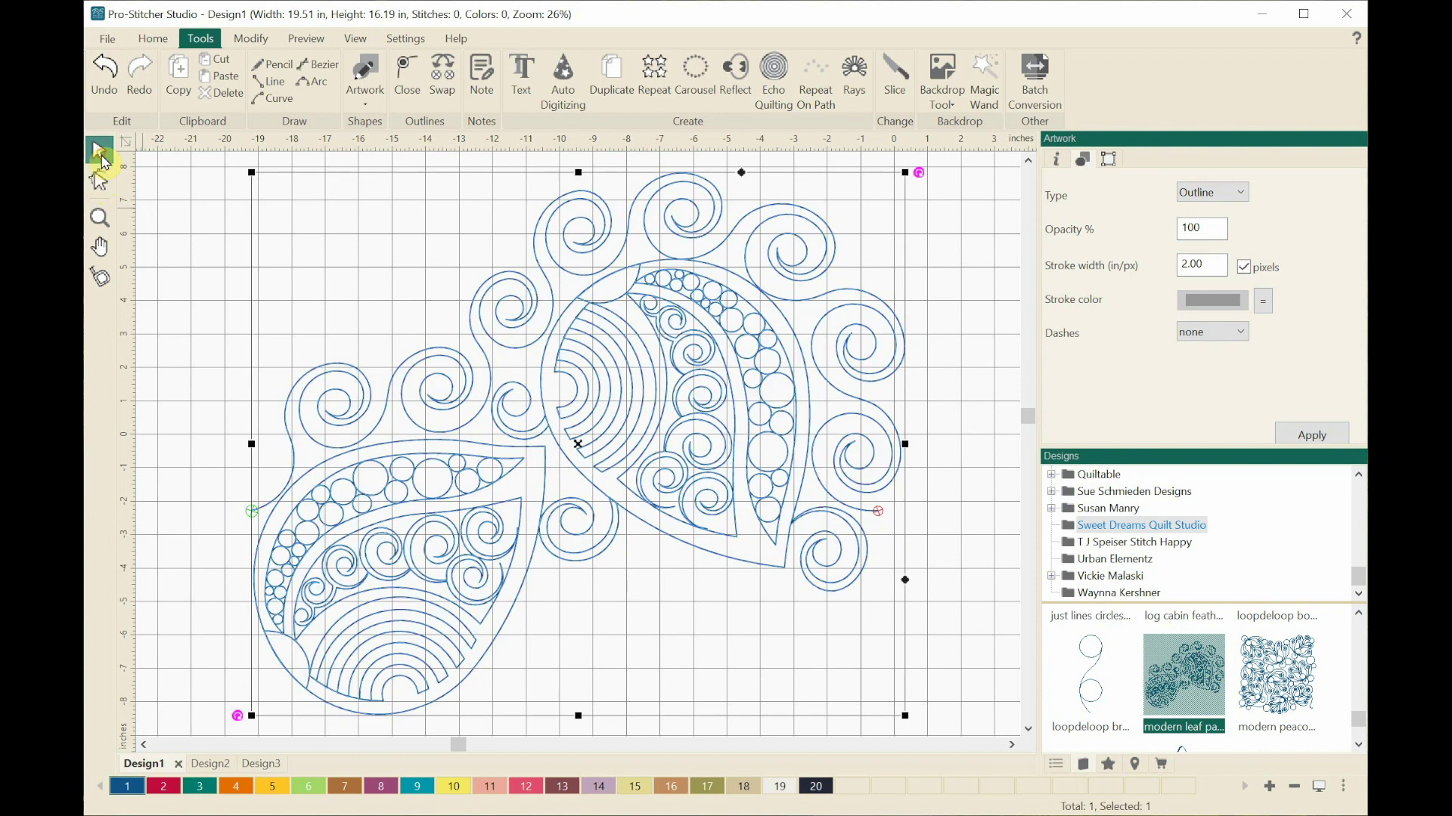
# Step: Split the line on the small spiral just above where it crosses the right edge of the lower-left leaf
pyautogui.click(99, 218)
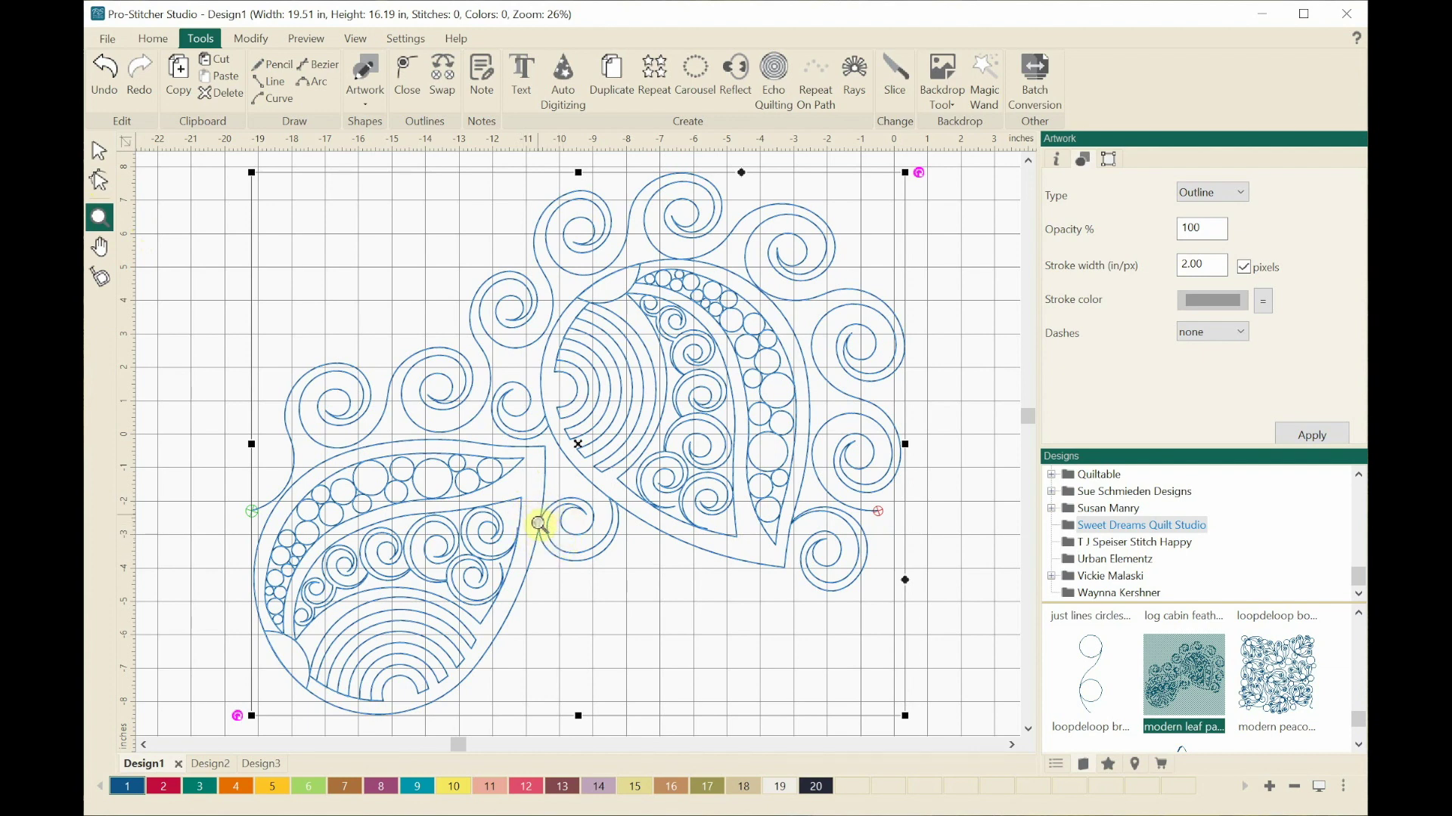
pyautogui.moveTo(529, 501); pyautogui.dragTo(571, 570)
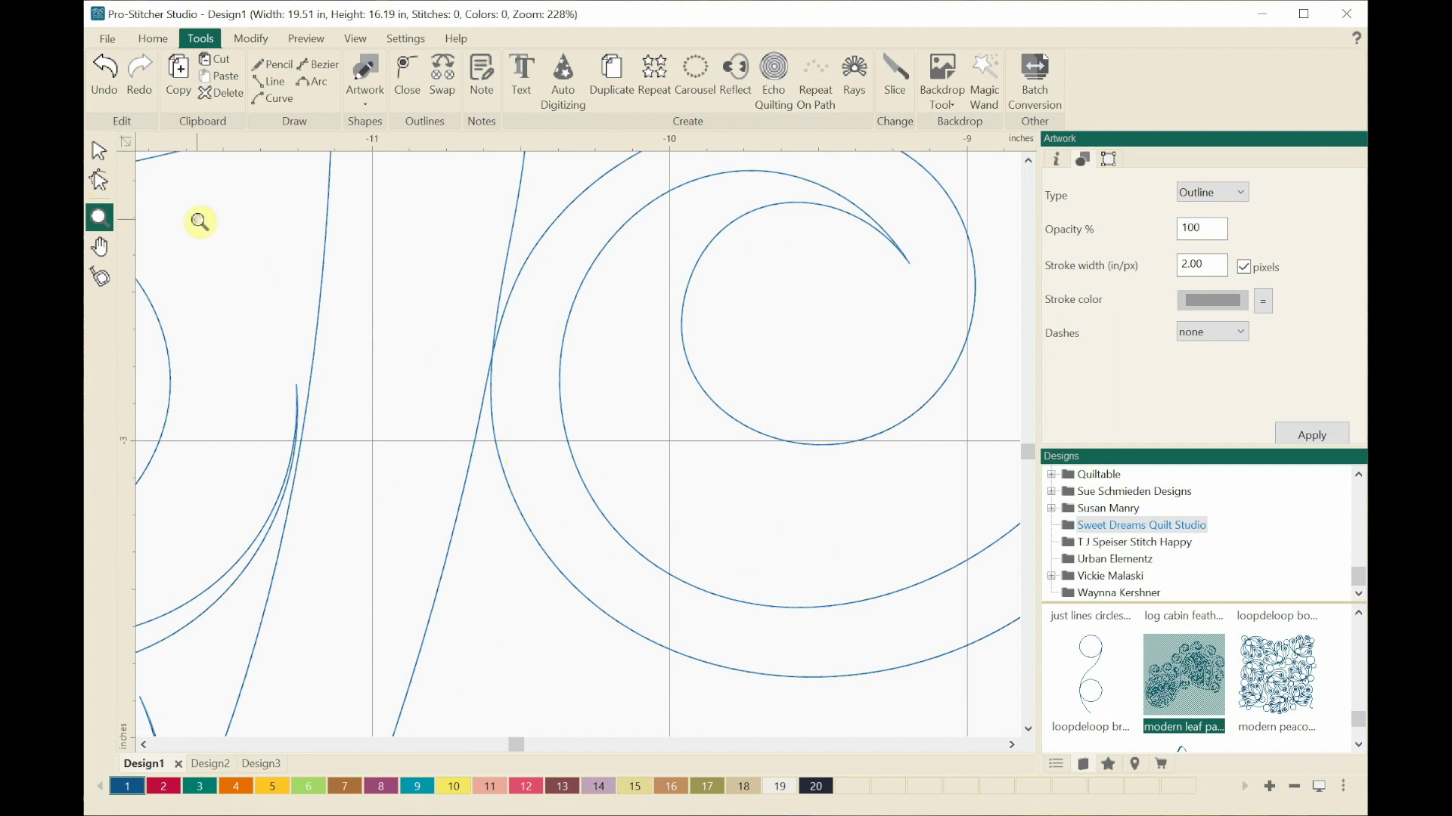
pyautogui.click(101, 183)
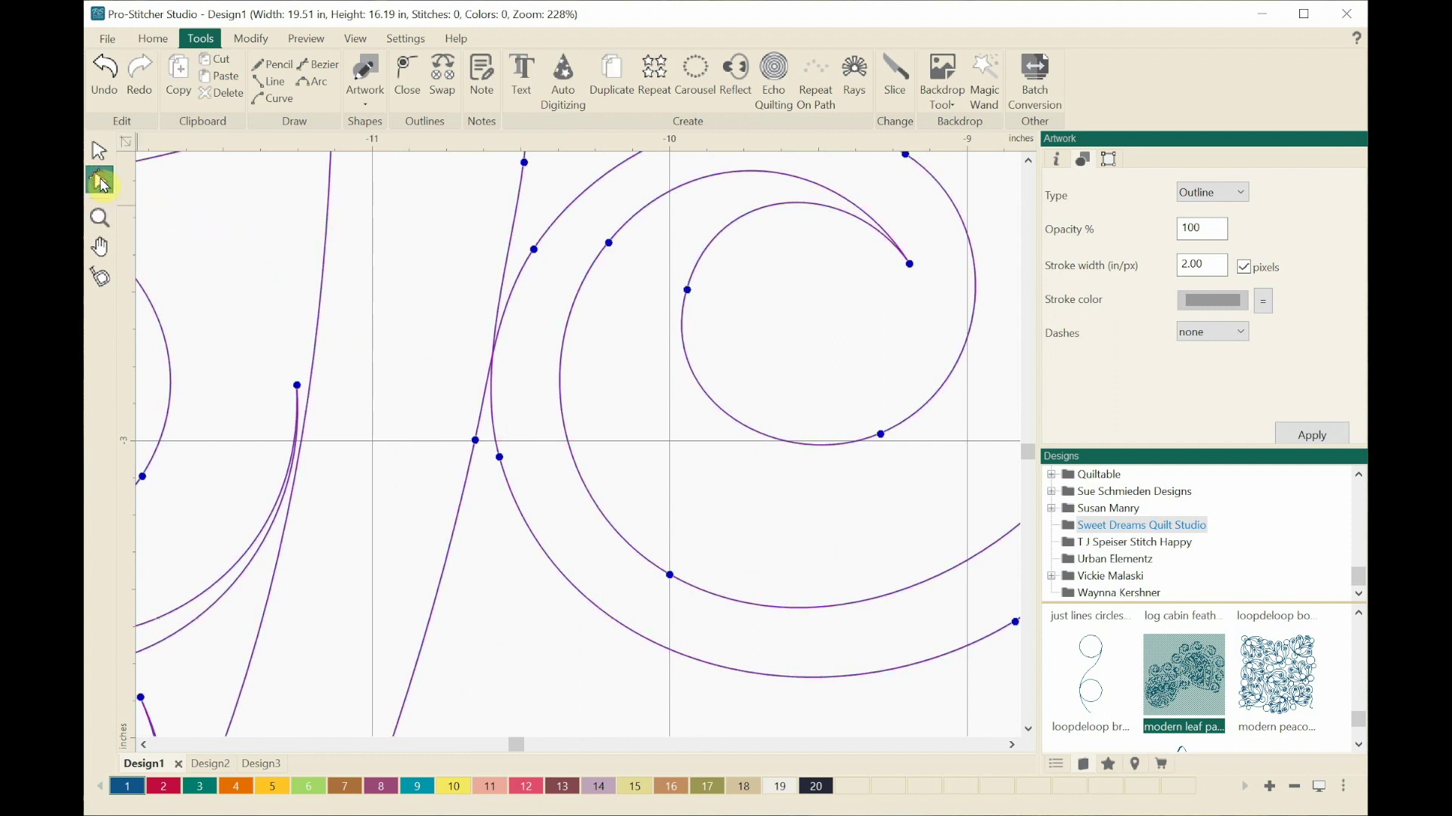
pyautogui.rightClick(511, 301)
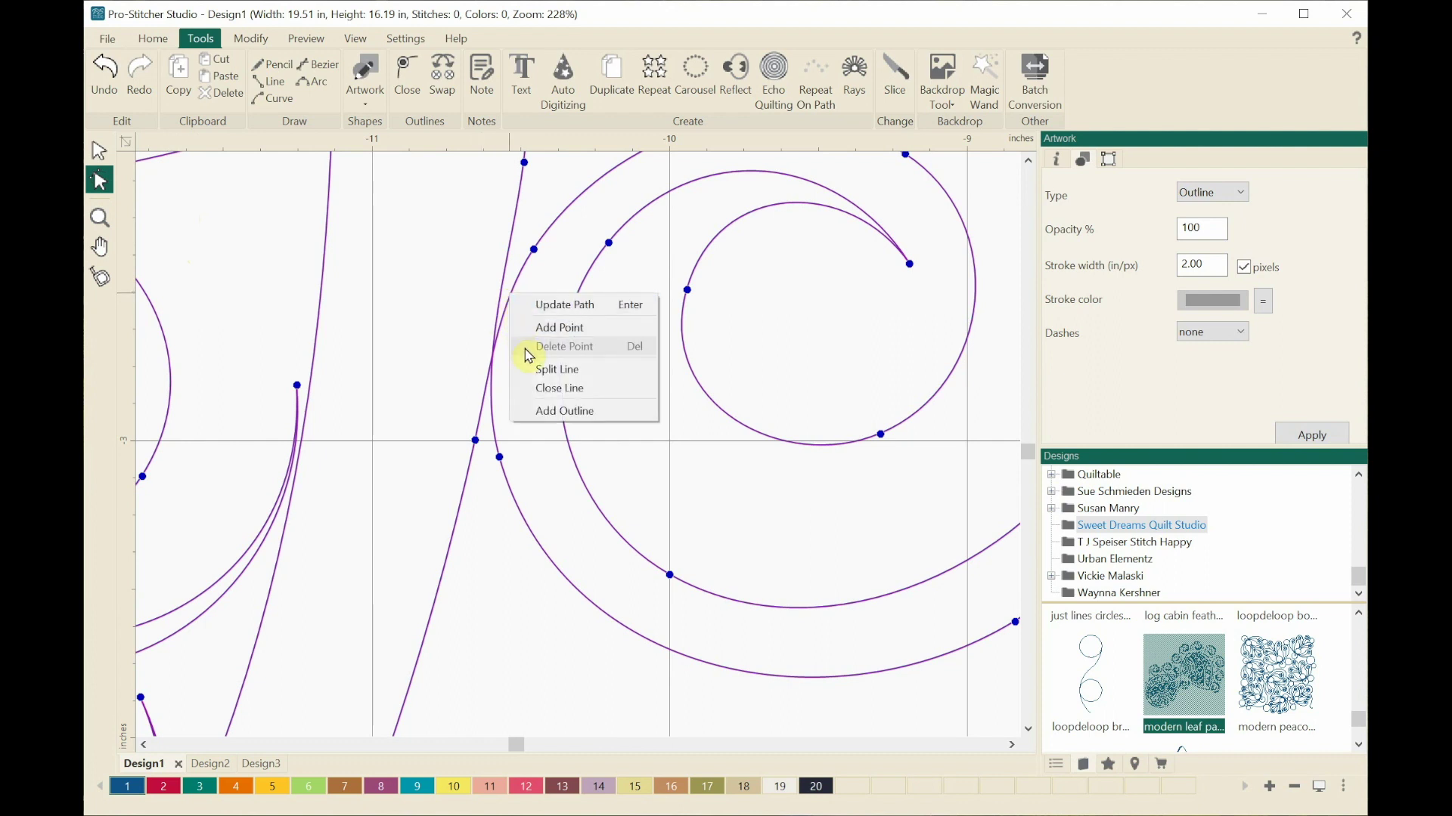
pyautogui.click(536, 370)
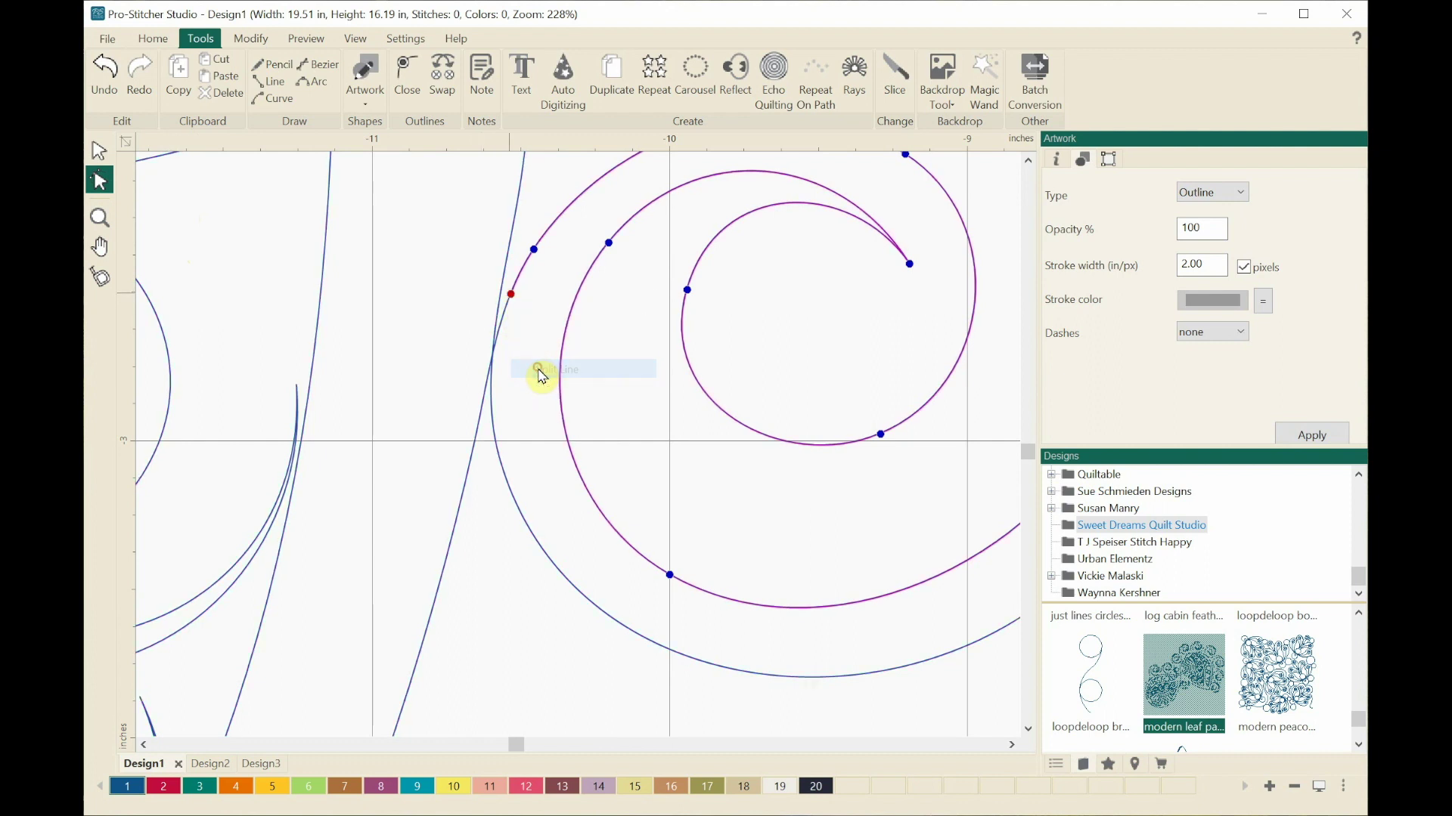
# Step: Split the line again on the spiral just below its crossing with the leaf edge, and leave point editing
pyautogui.click(491, 417)
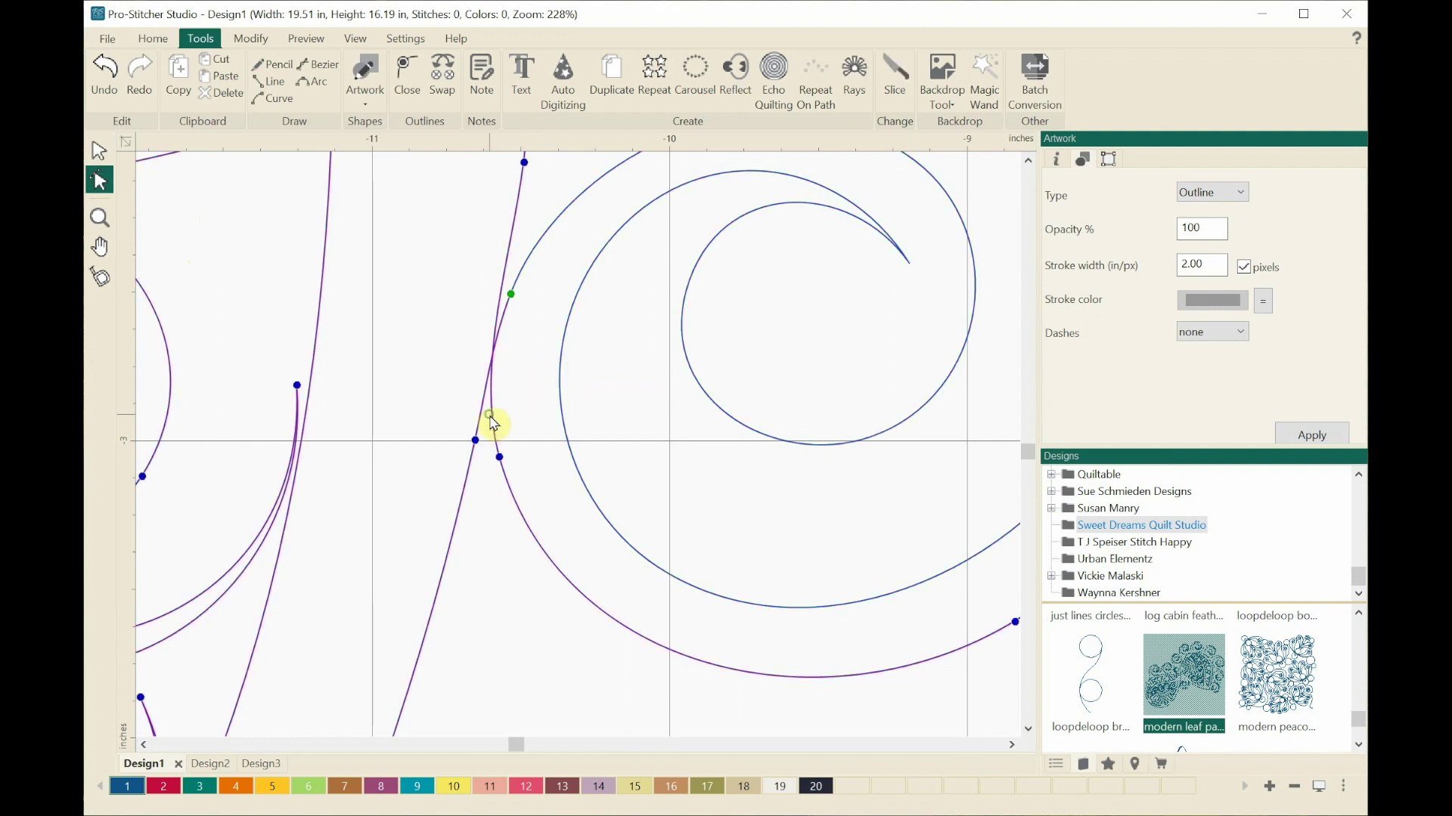
pyautogui.rightClick(491, 417)
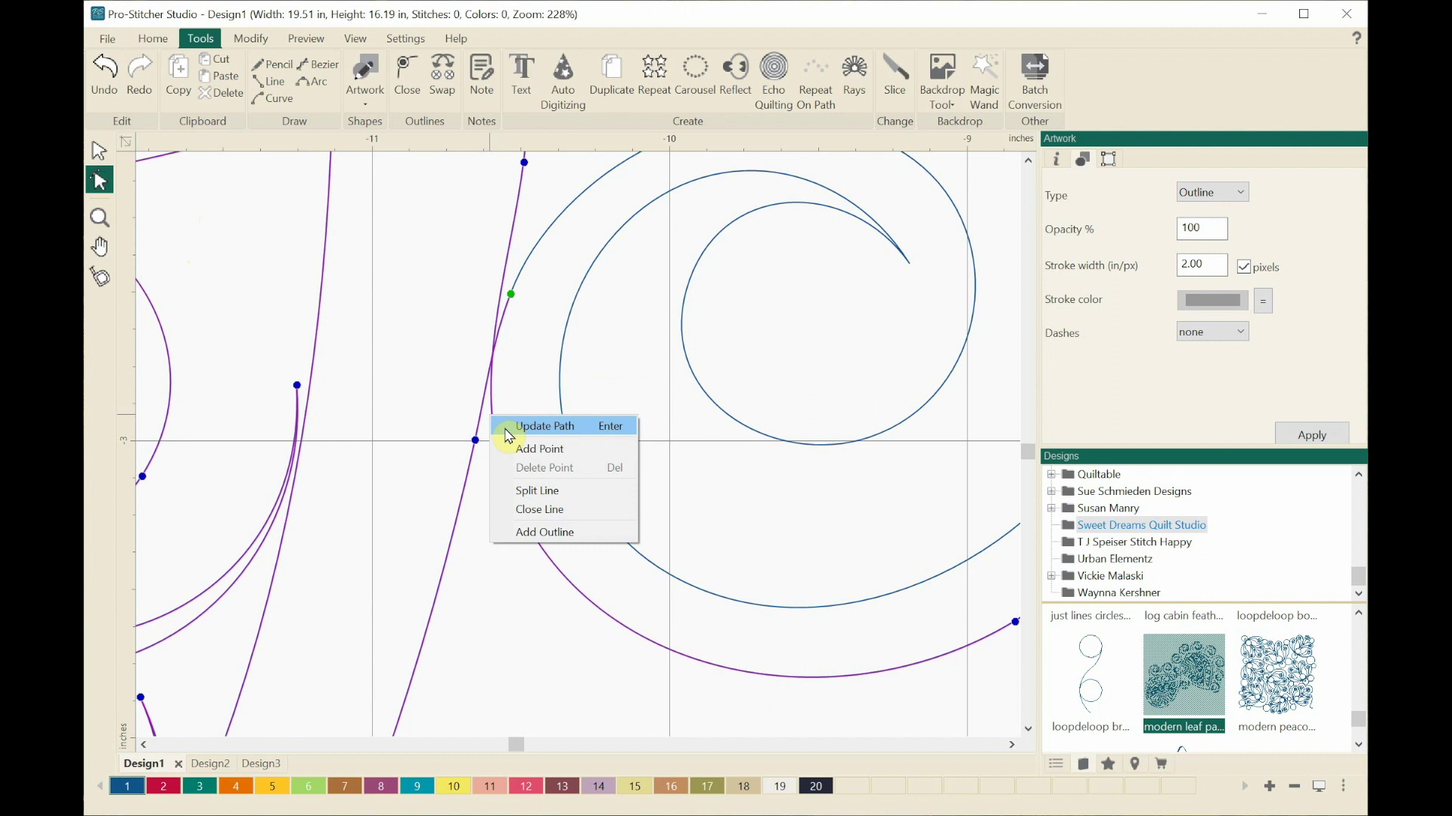
pyautogui.click(521, 491)
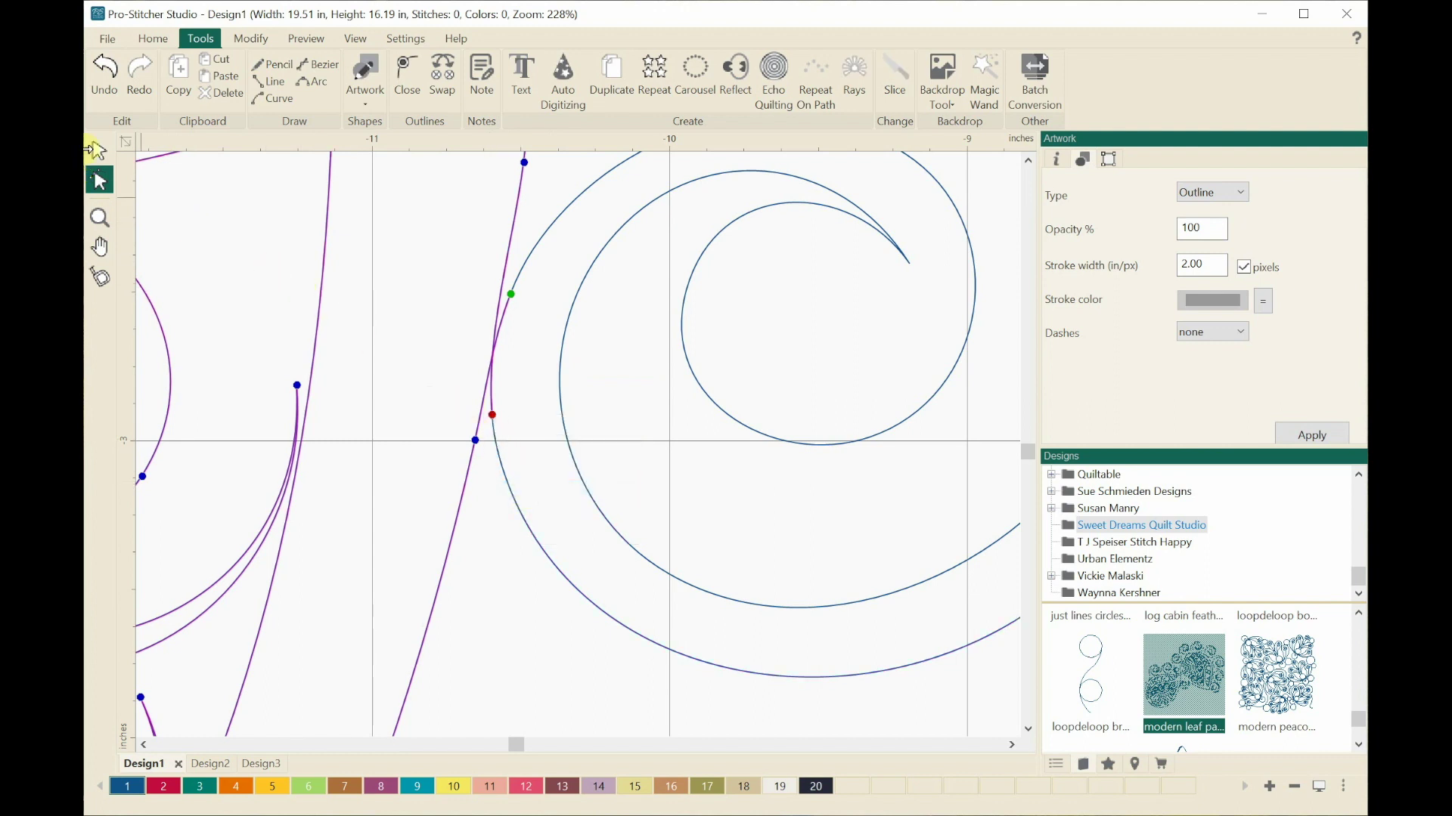
pyautogui.click(96, 151)
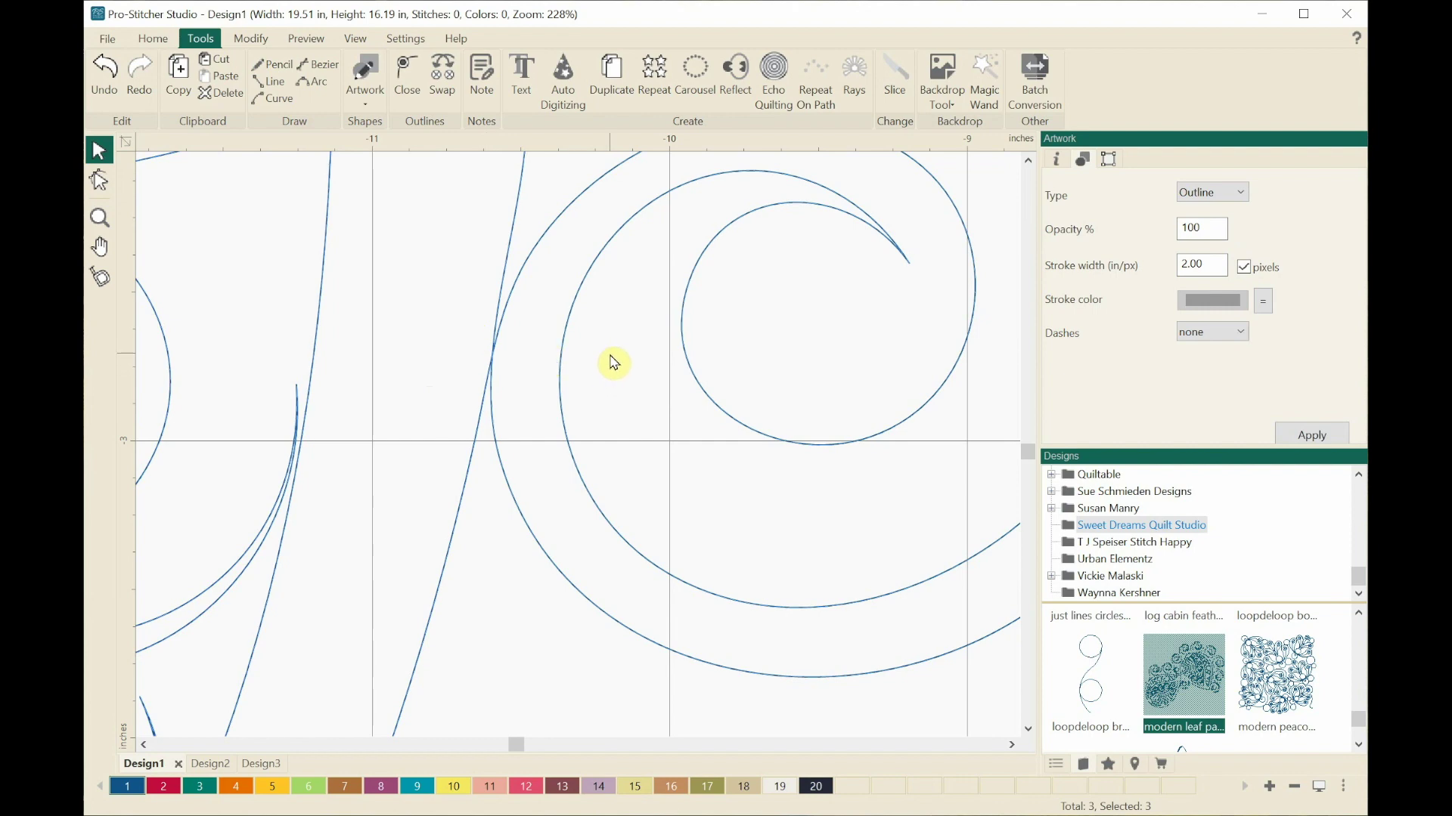
# Step: Ungroup the split leaf design and show its separate artwork pieces in the Sequence list
pyautogui.hotkey('ctrl', '0')
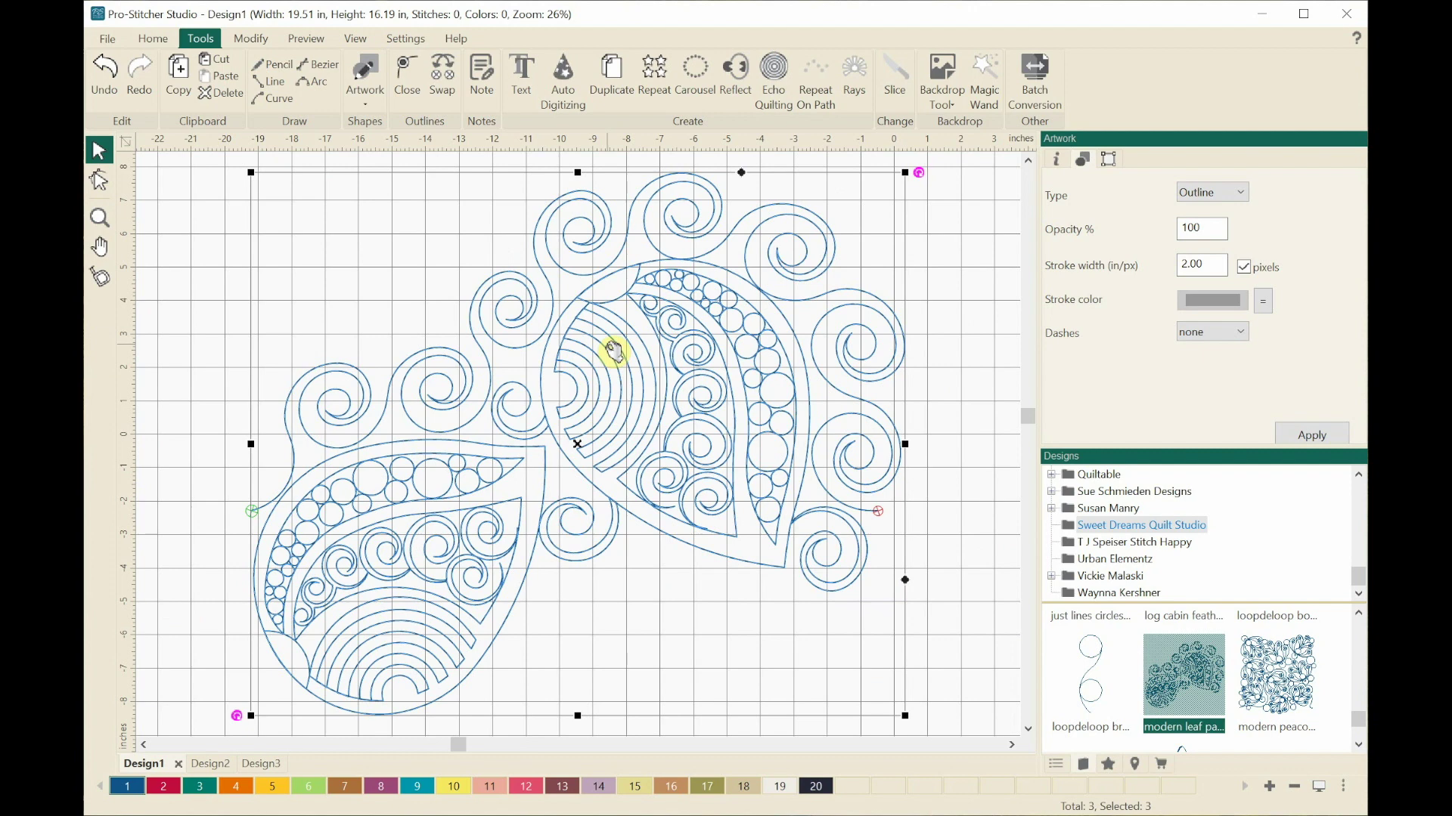
pyautogui.rightClick(609, 349)
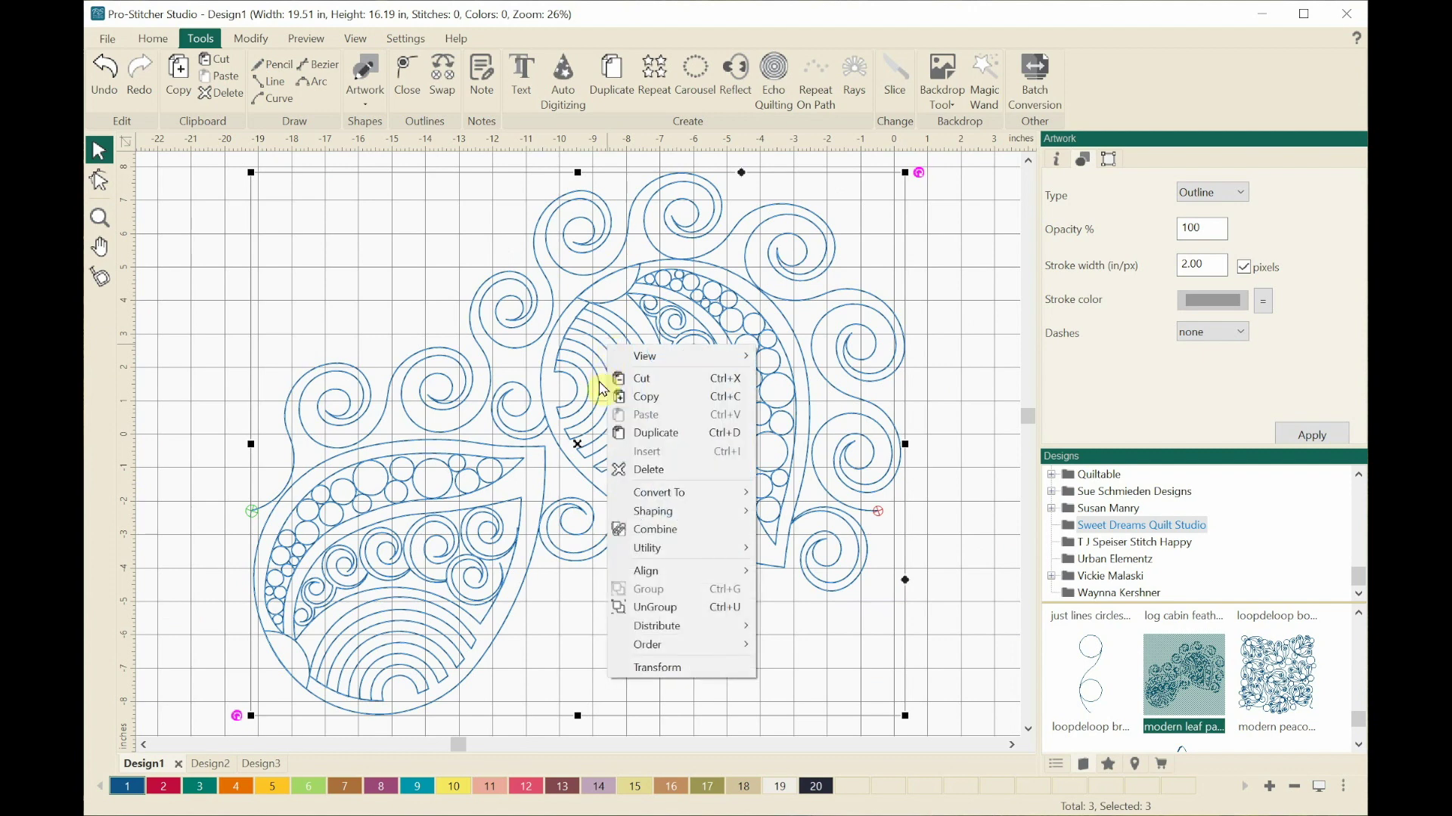
pyautogui.click(641, 610)
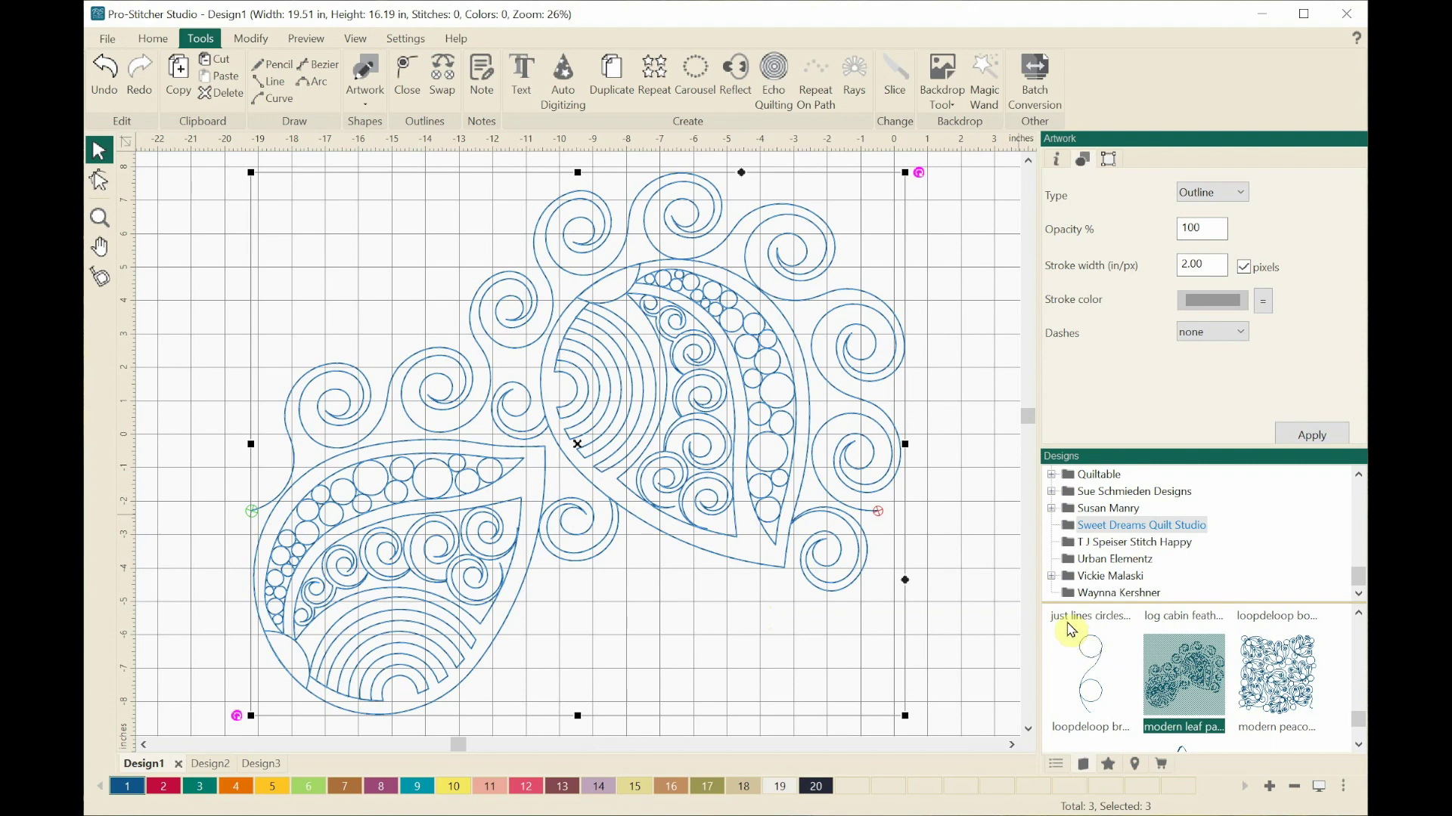
pyautogui.click(1057, 765)
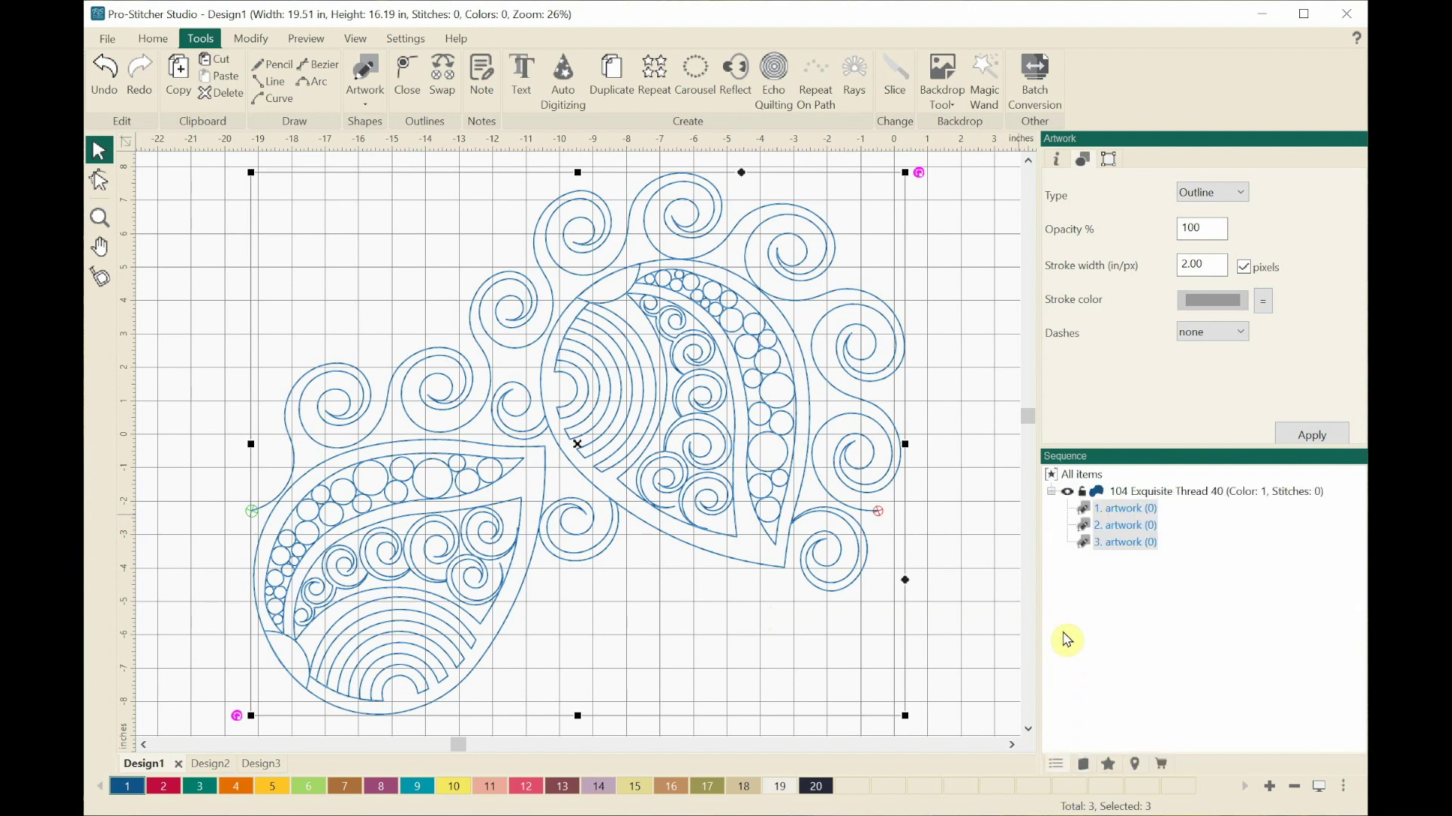
# Step: Delete the two artwork pieces that form the spirals and the upper-right leaf, keeping only the lower-left leaf
pyautogui.click(1086, 510)
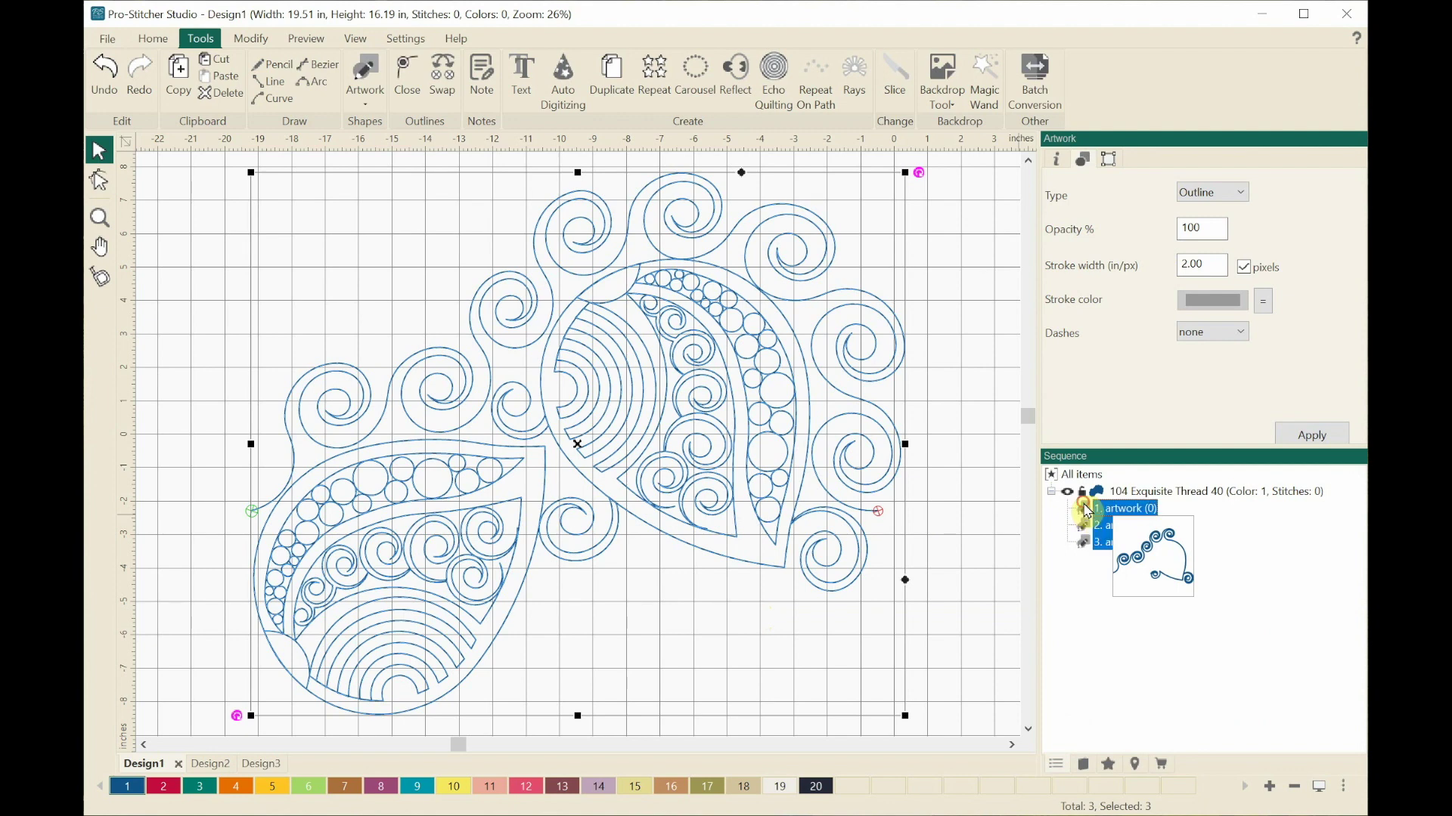
pyautogui.moveTo(1089, 529)
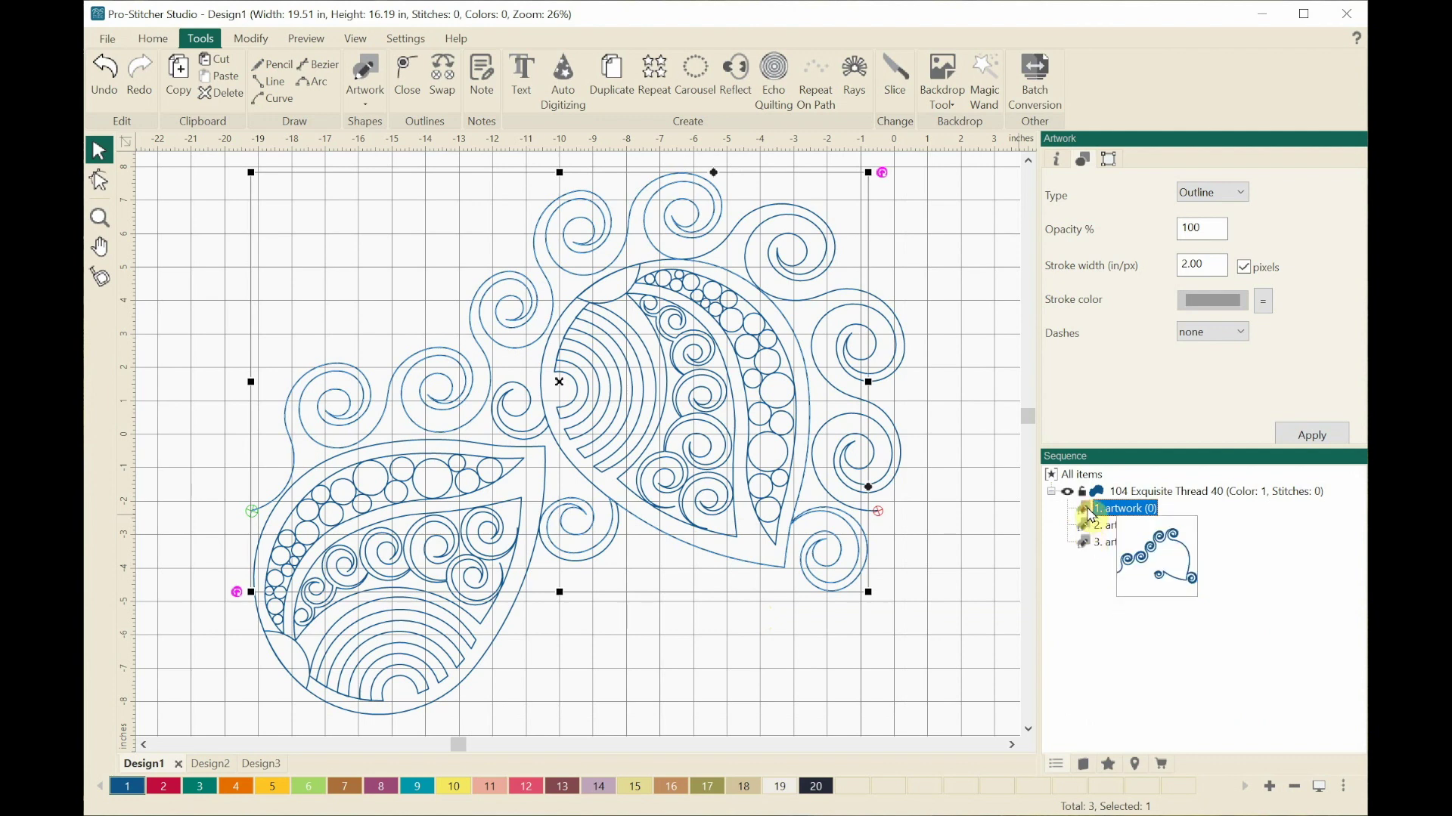
pyautogui.rightClick(1086, 514)
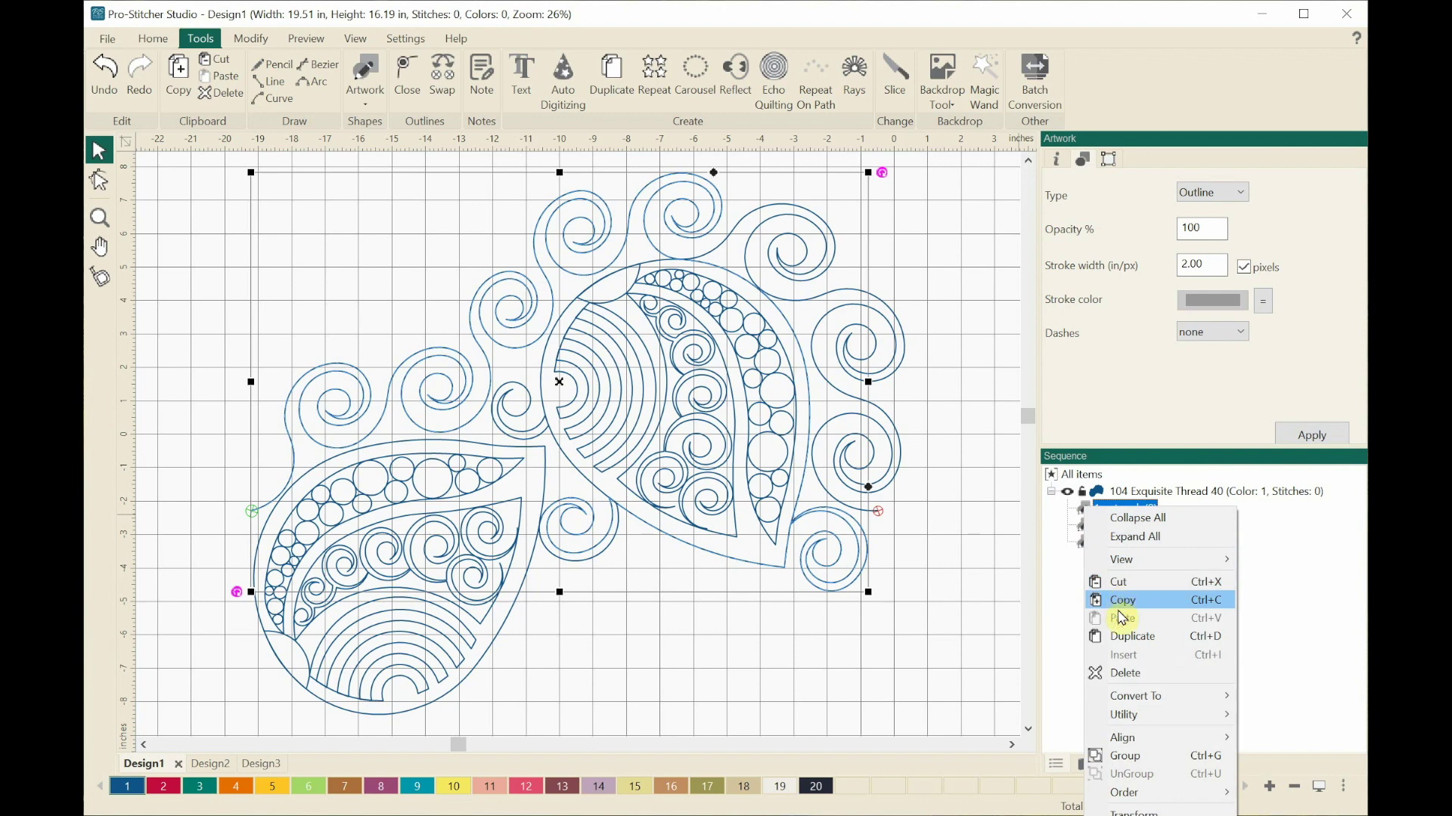
pyautogui.click(1121, 673)
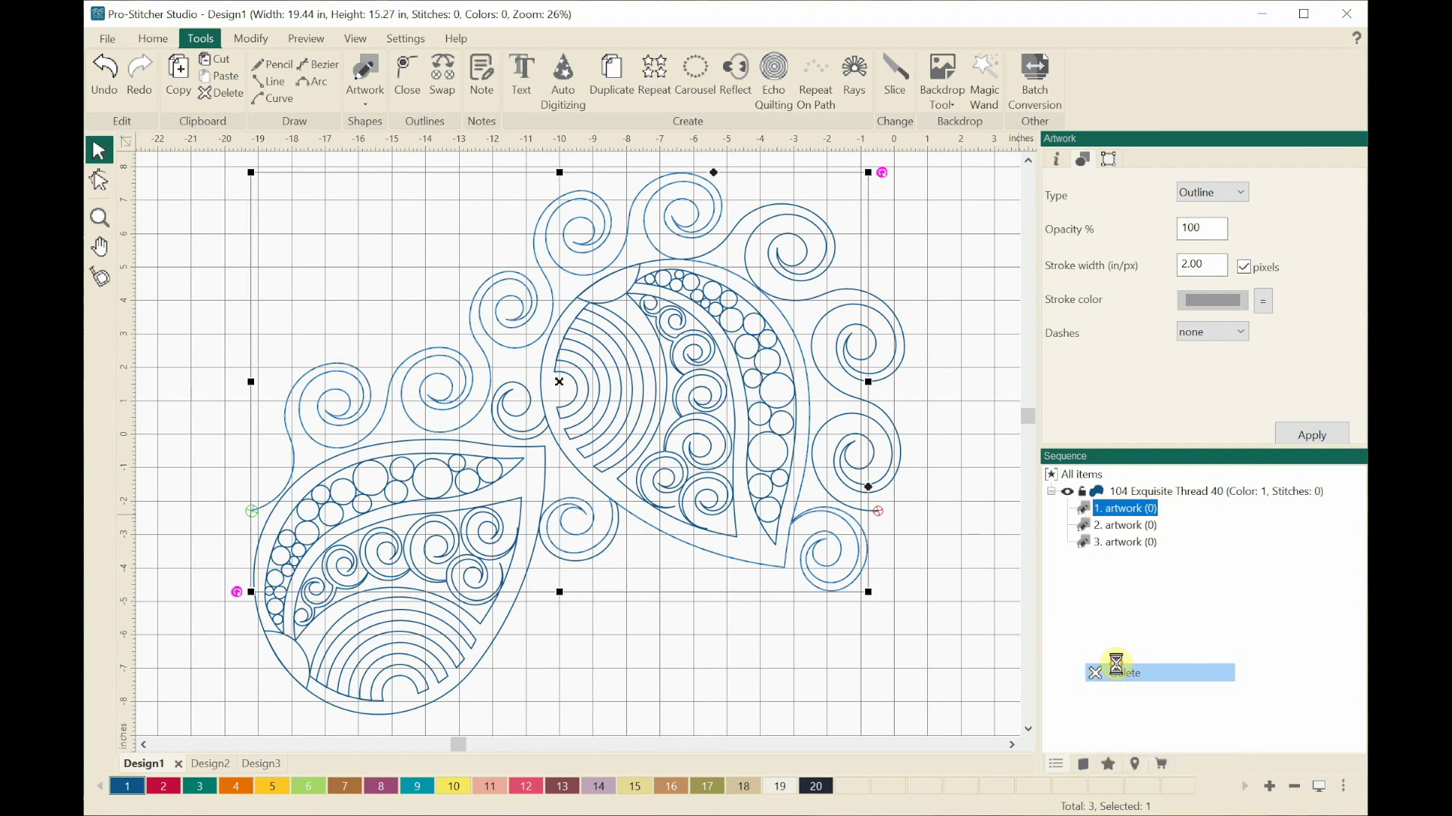
pyautogui.click(1085, 531)
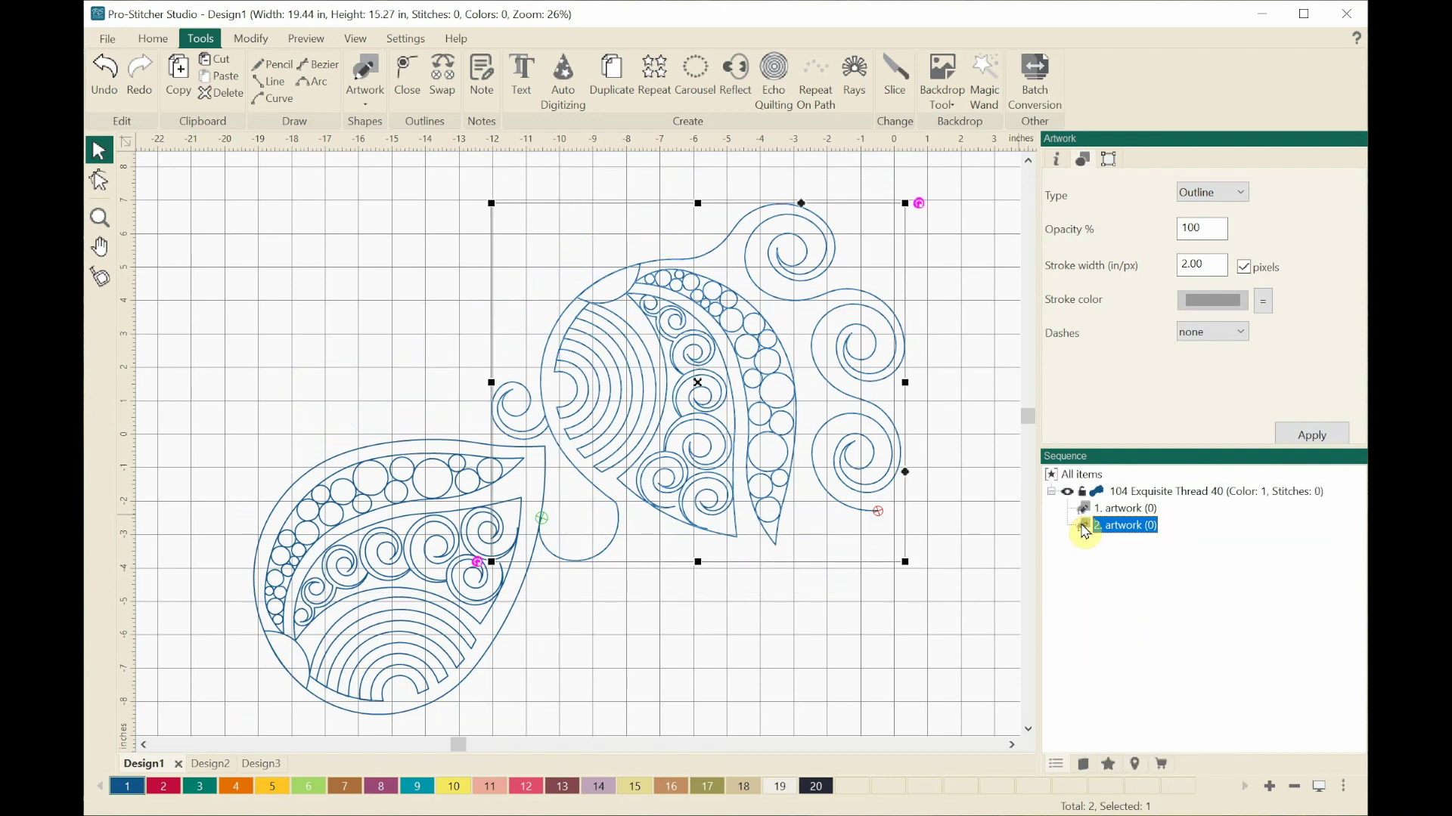
pyautogui.rightClick(1085, 532)
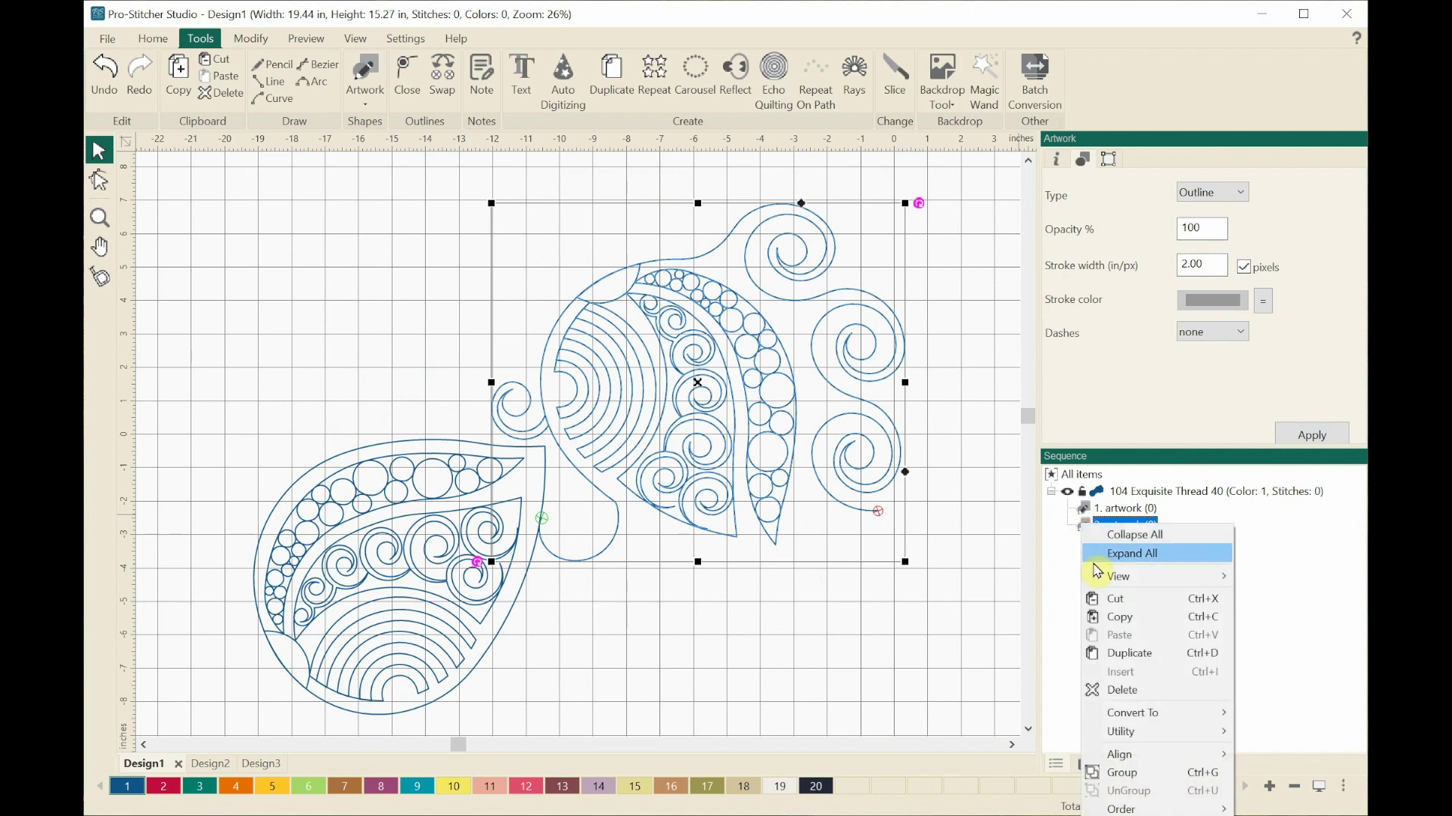
pyautogui.click(1118, 689)
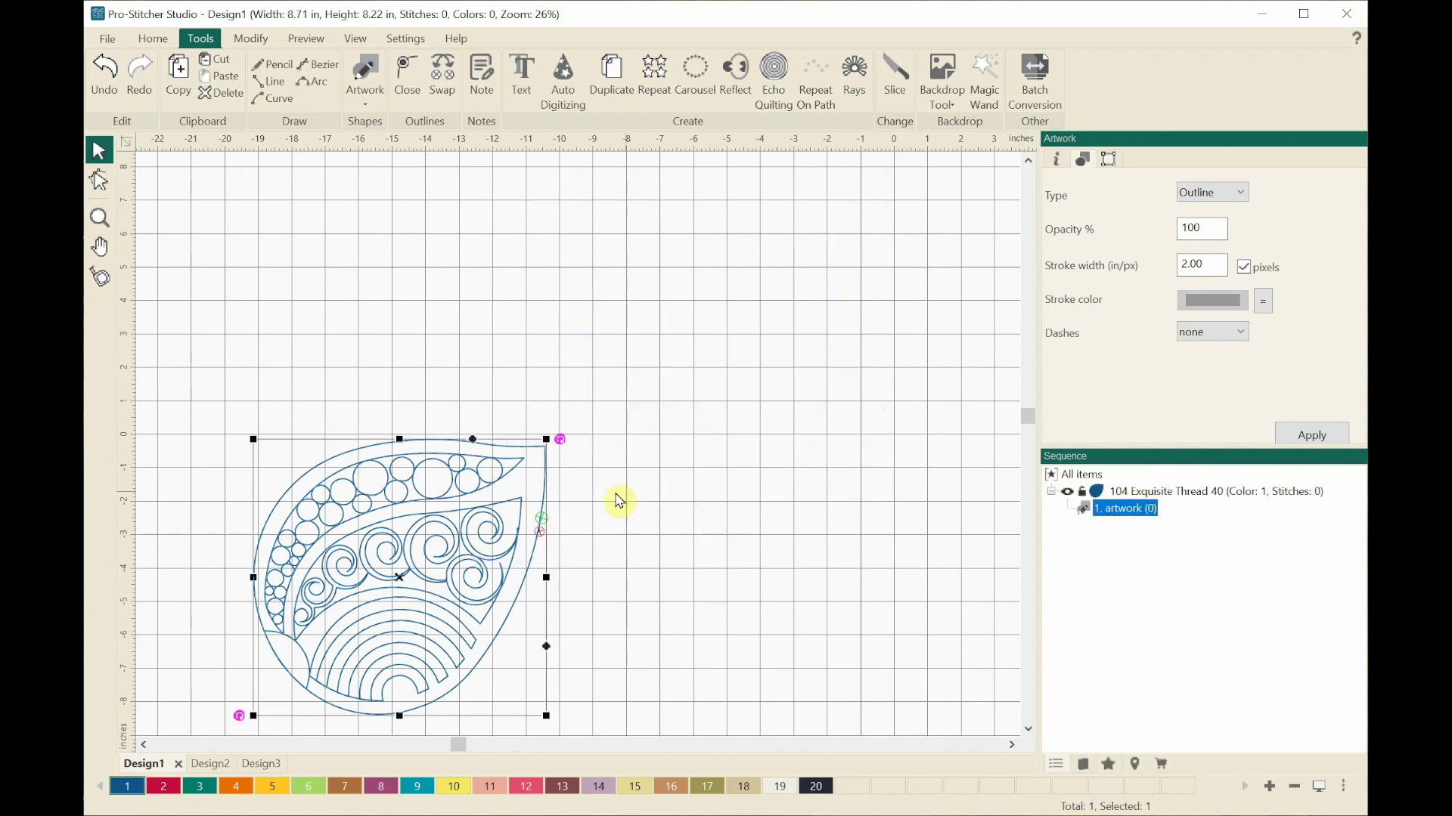
# Step: Move the remaining leaf toward the centre of the workspace and inspect its start and stop points up close
pyautogui.moveTo(389, 519); pyautogui.dragTo(551, 411)
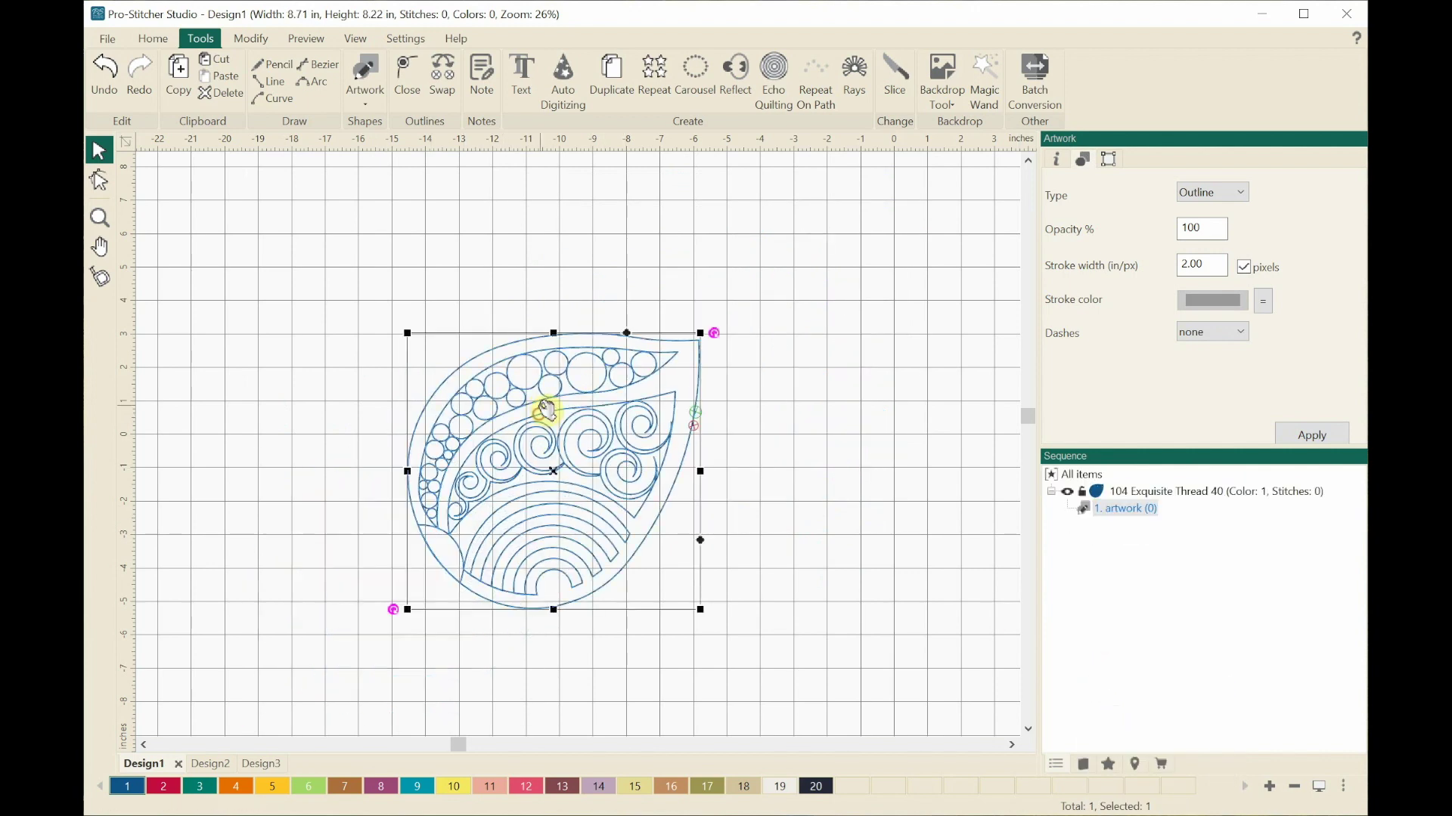
pyautogui.click(105, 220)
pyautogui.click(684, 400)
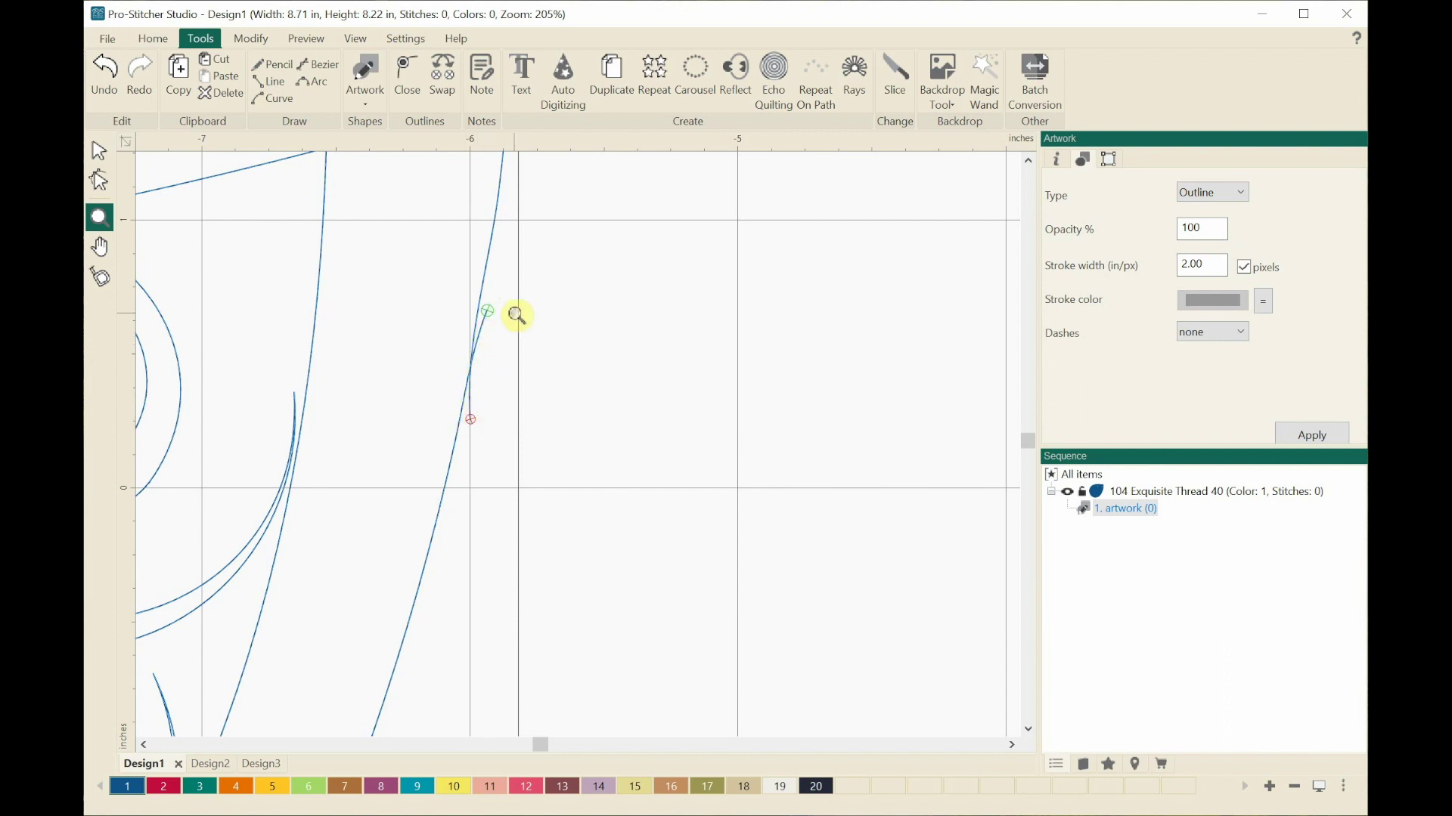
pyautogui.scroll(-5, 517, 315)
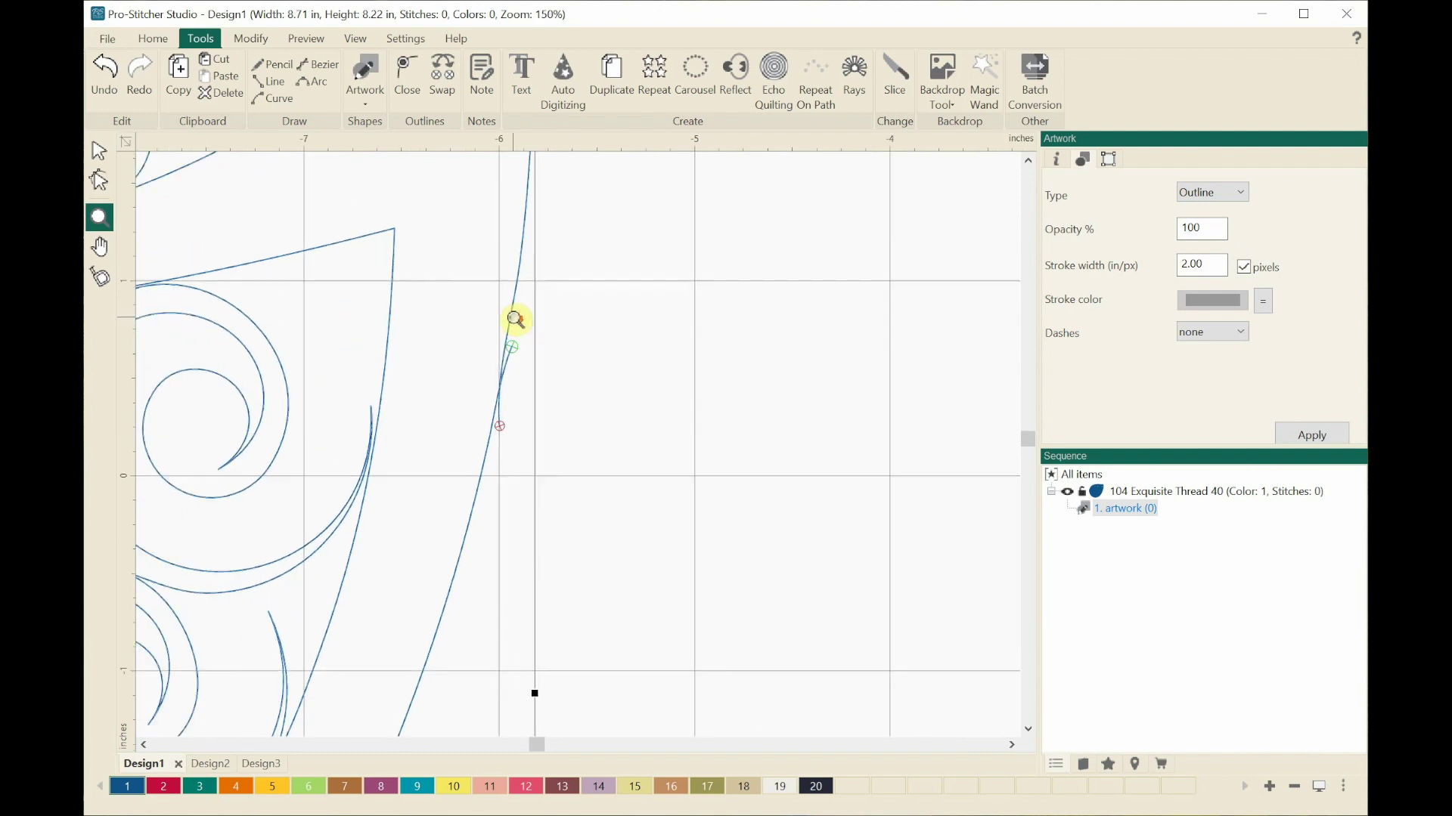
pyautogui.scroll(-4, 514, 323)
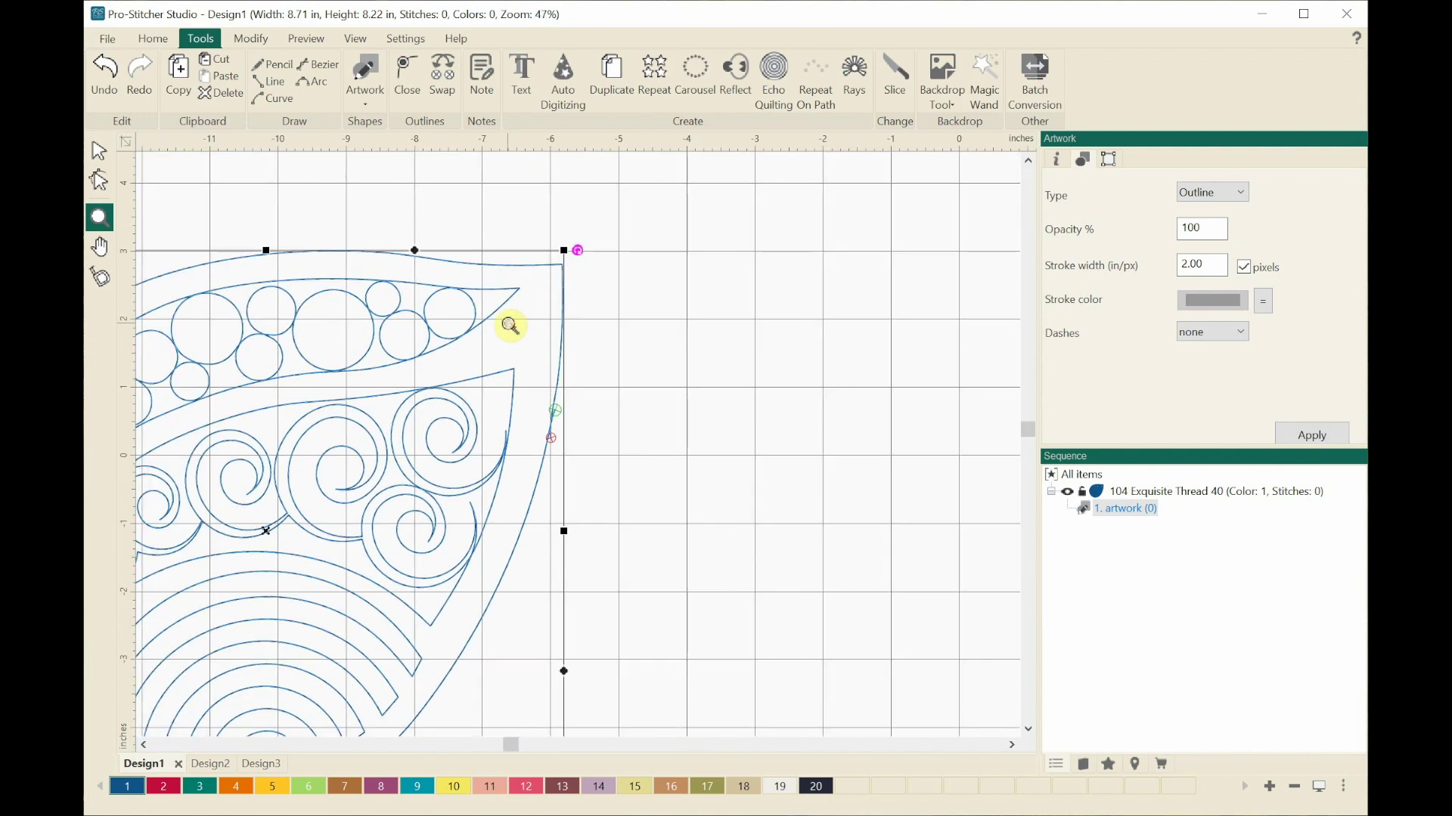